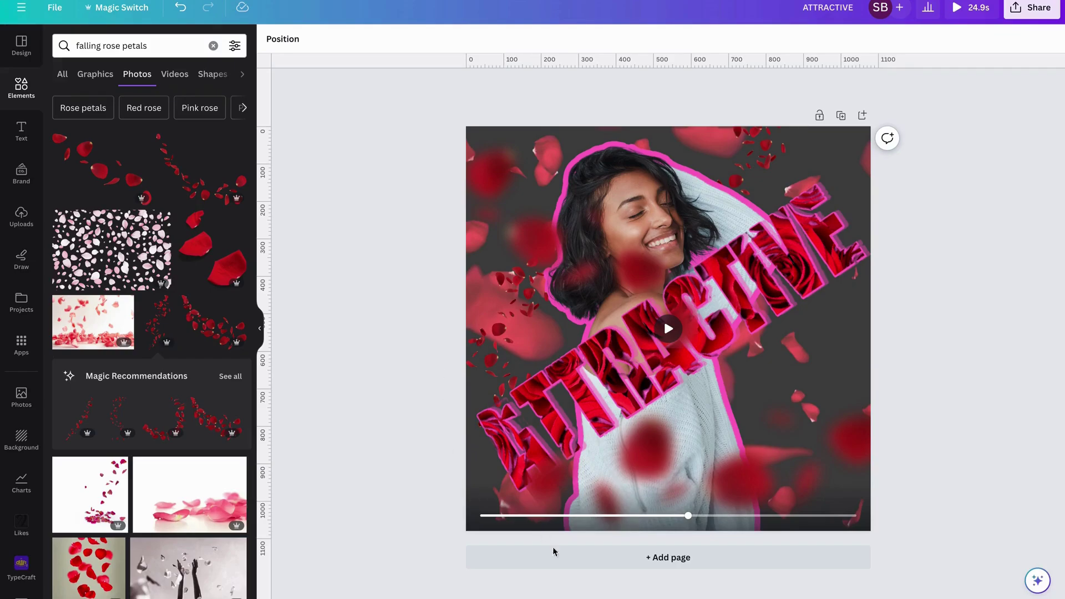
Add a second page and place a heading reading "ATTRACTIVE" on it.
{"action": "left_click", "coordinate": [572, 564]}
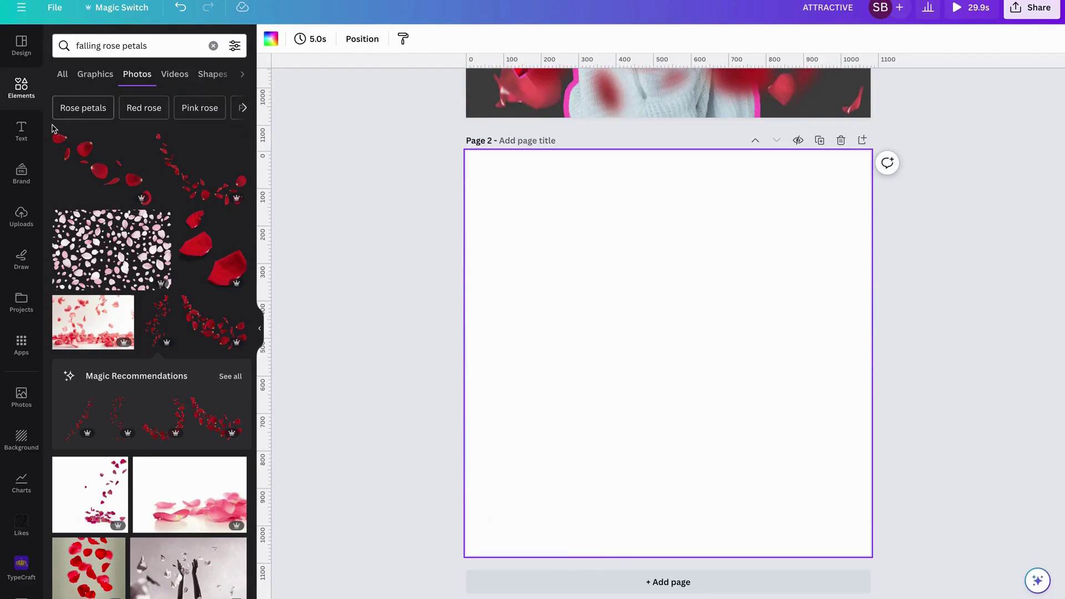
{"action": "left_click", "coordinate": [23, 132]}
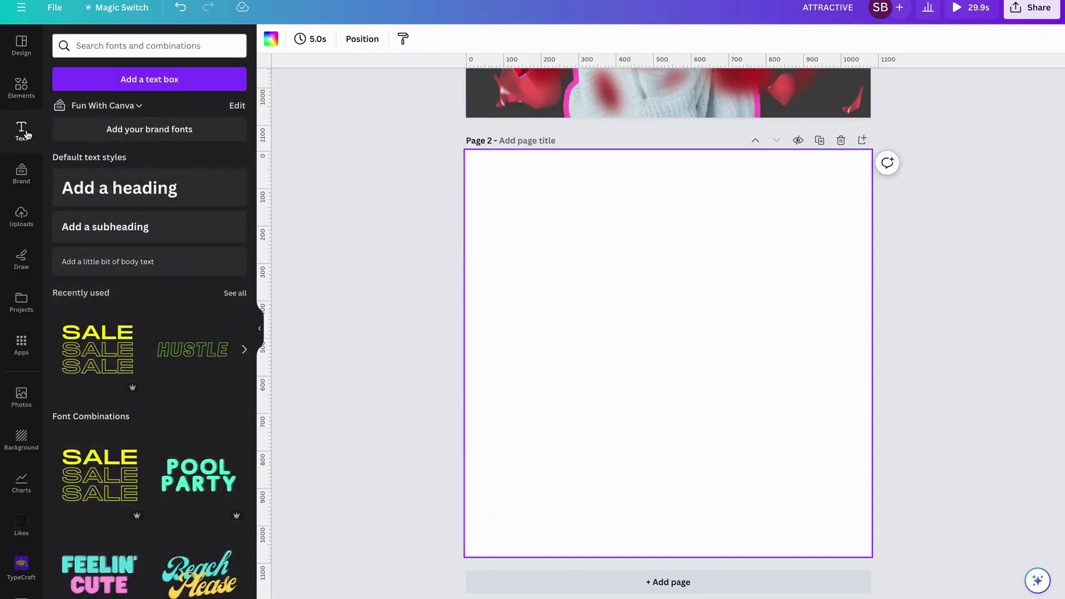
{"action": "left_click", "coordinate": [121, 187]}
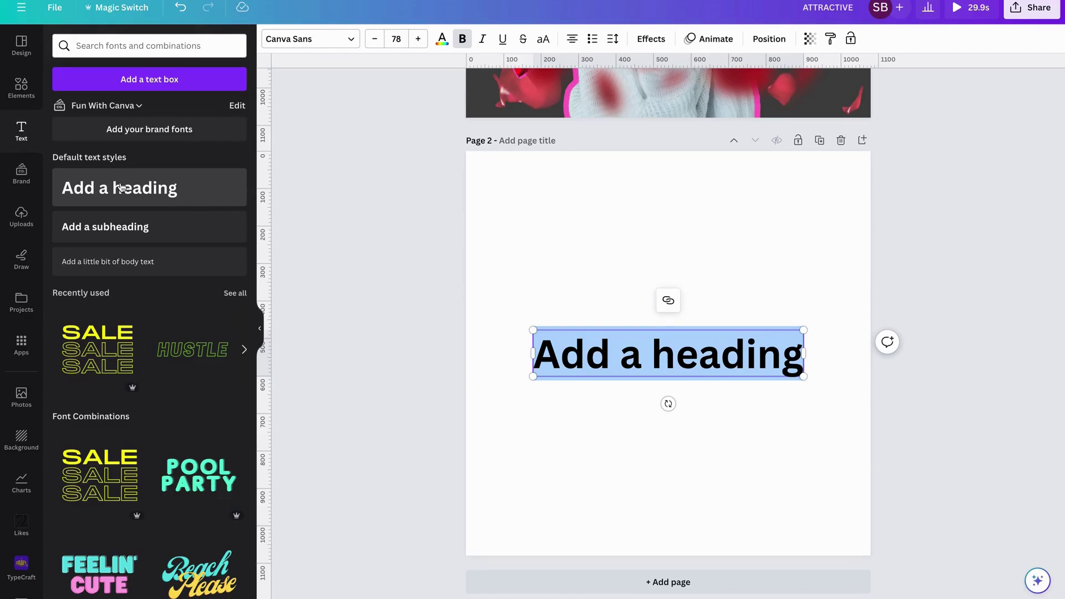
{"action": "type", "text": "A"}
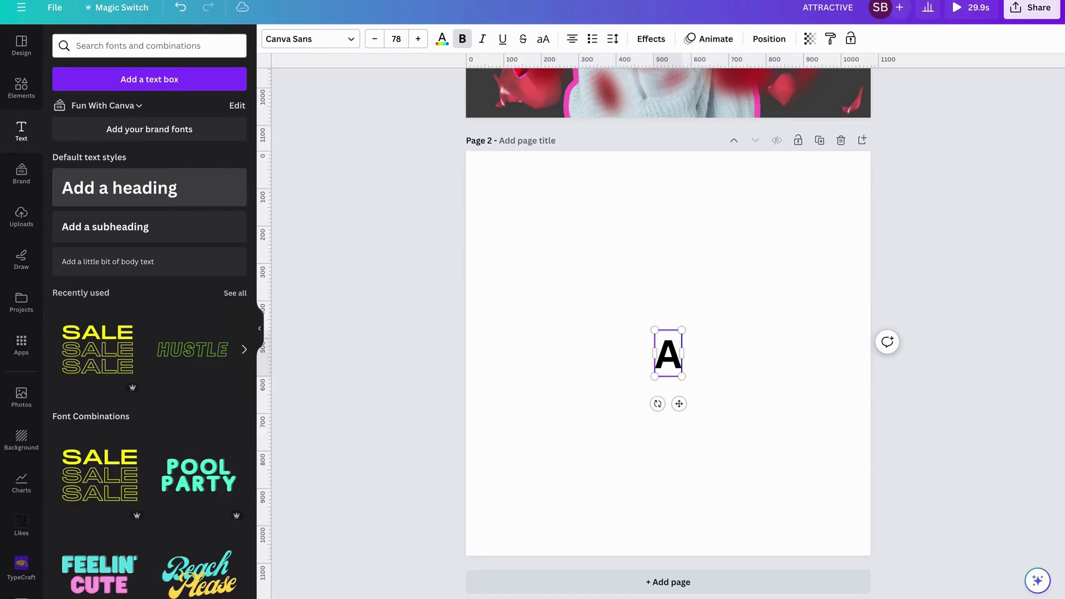
{"action": "type", "text": "TTRACTIVE"}
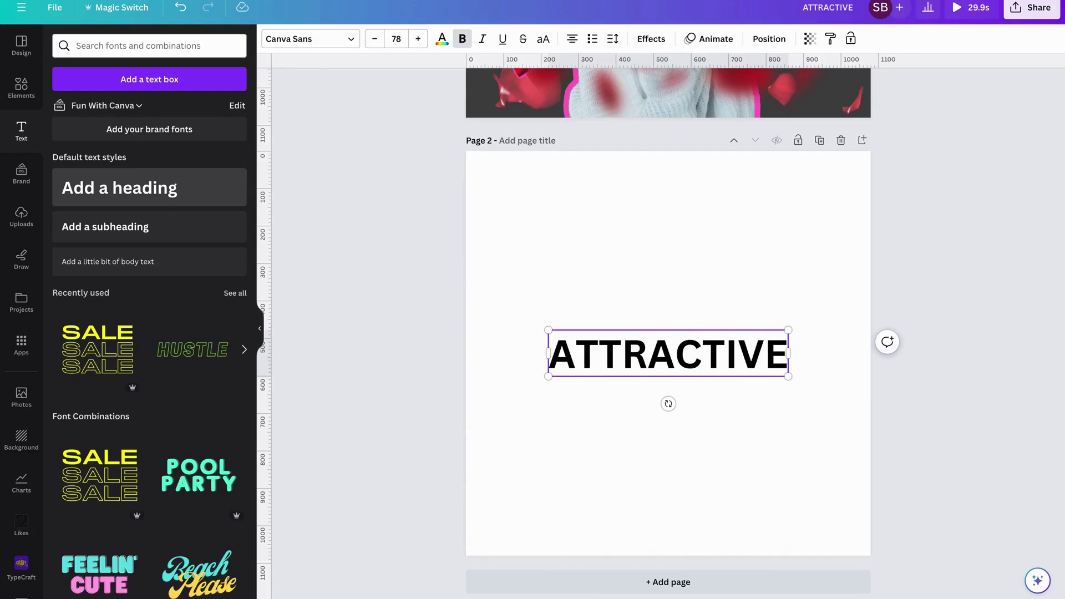
Set the ATTRACTIVE heading in the Anton font and enlarge it to size 122.
{"action": "left_click", "coordinate": [350, 39]}
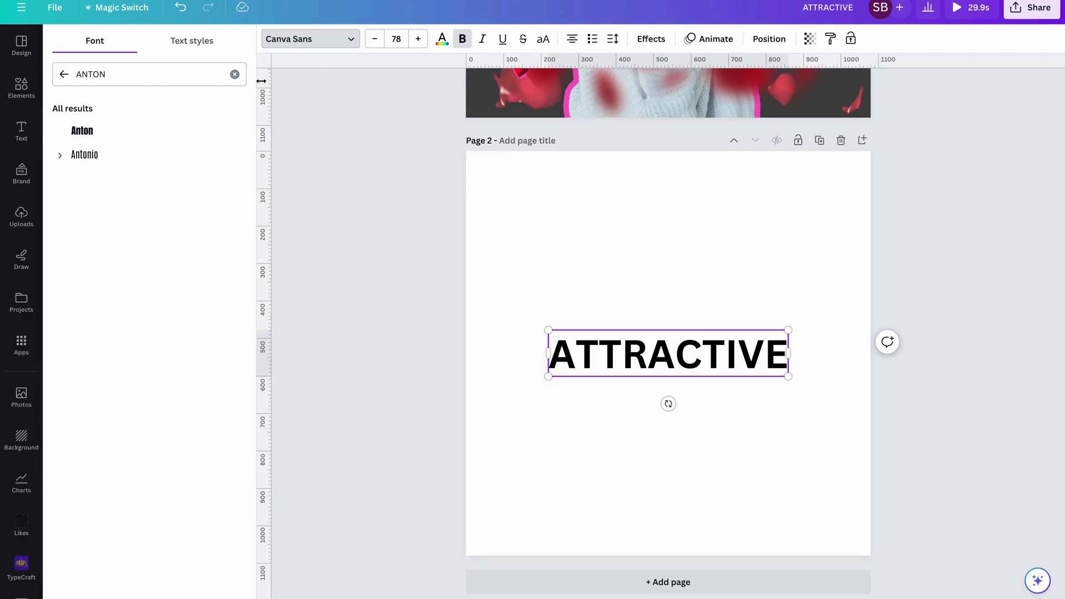
{"action": "left_click", "coordinate": [112, 131]}
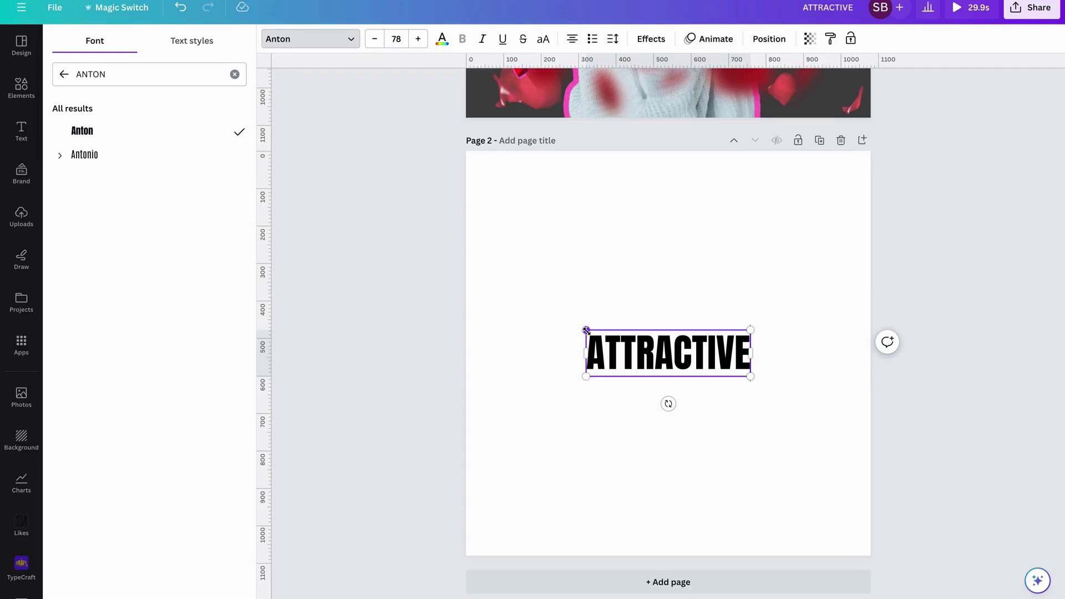
{"action": "left_click", "coordinate": [403, 39]}
{"action": "left_click", "coordinate": [538, 231]}
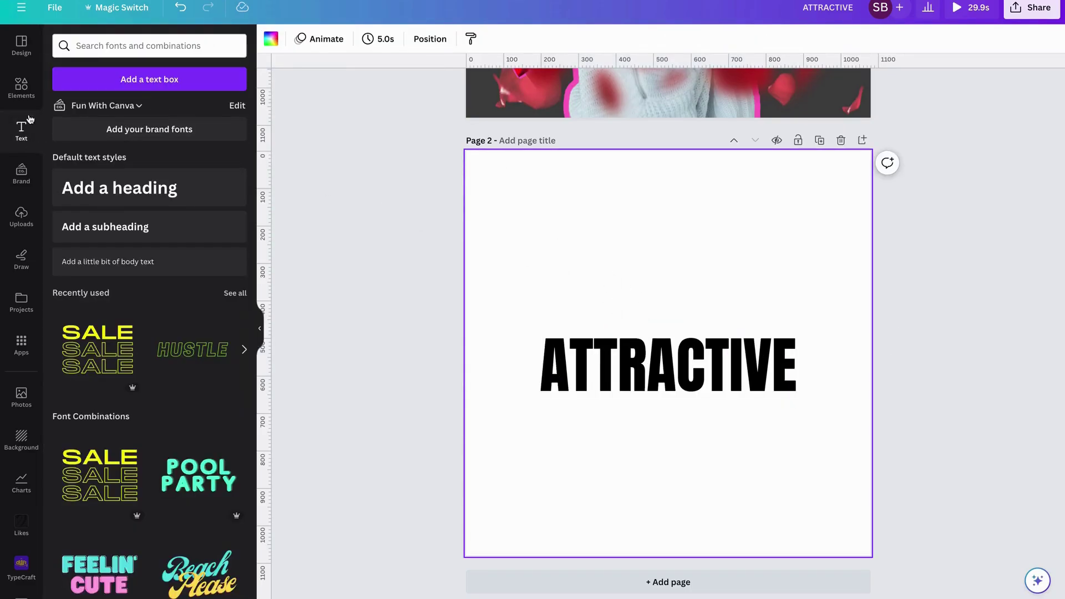
Add a square shape and resize it into a rectangle that closely frames the ATTRACTIVE heading.
{"action": "left_click", "coordinate": [22, 89]}
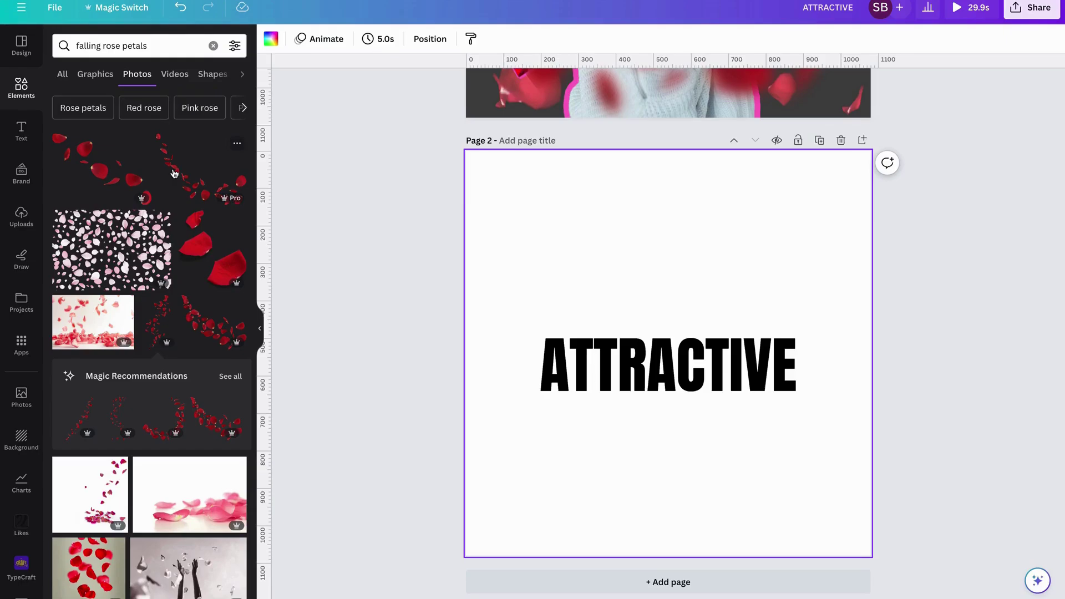
{"action": "scroll", "coordinate": [174, 173], "scroll_direction": "down", "scroll_amount": 5}
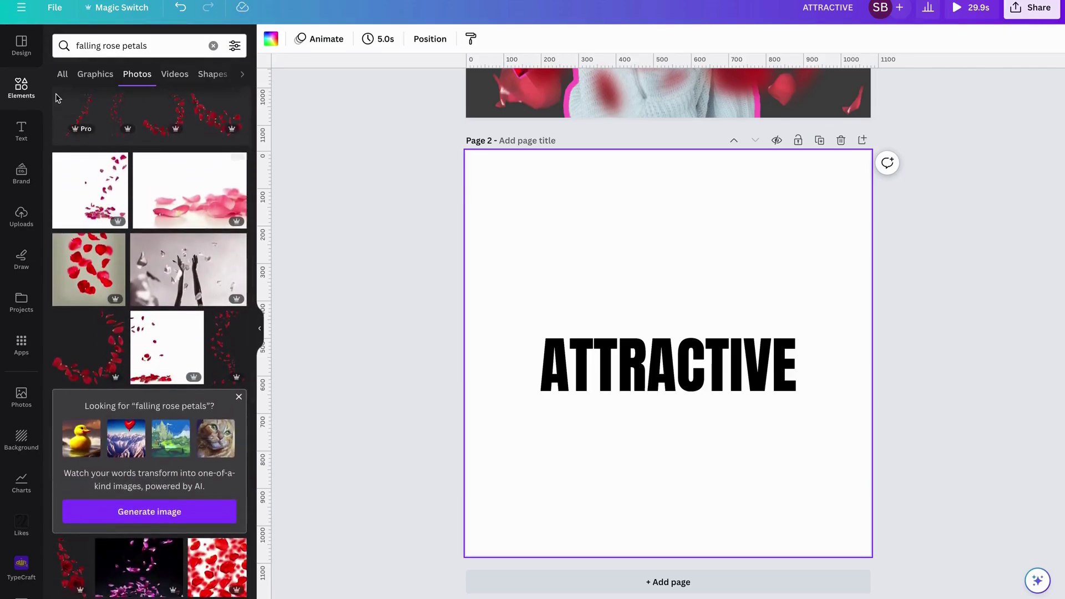
{"action": "left_click", "coordinate": [213, 46]}
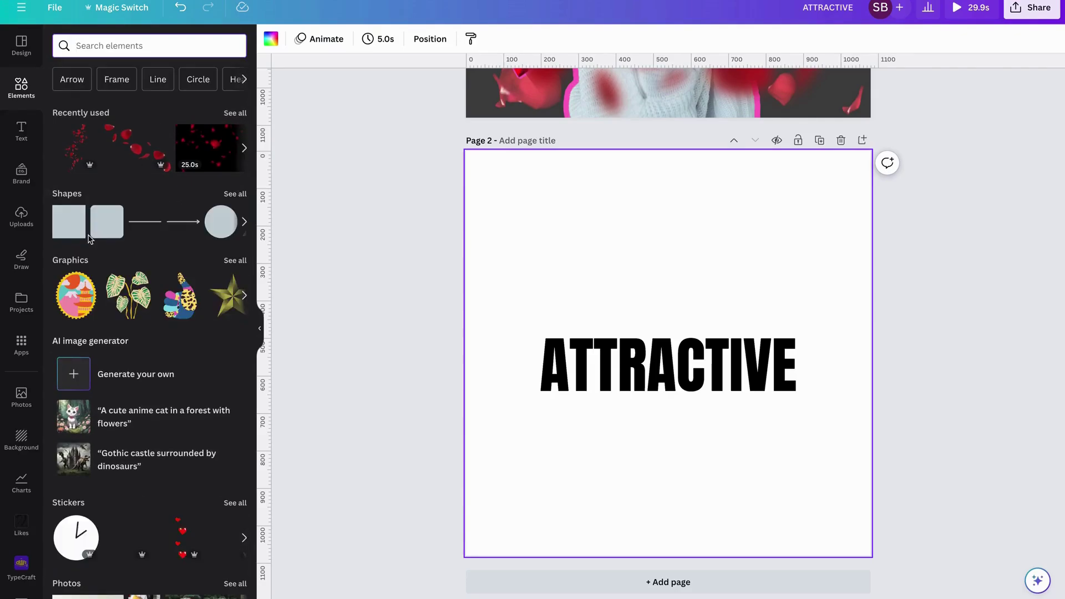
{"action": "left_click", "coordinate": [72, 220]}
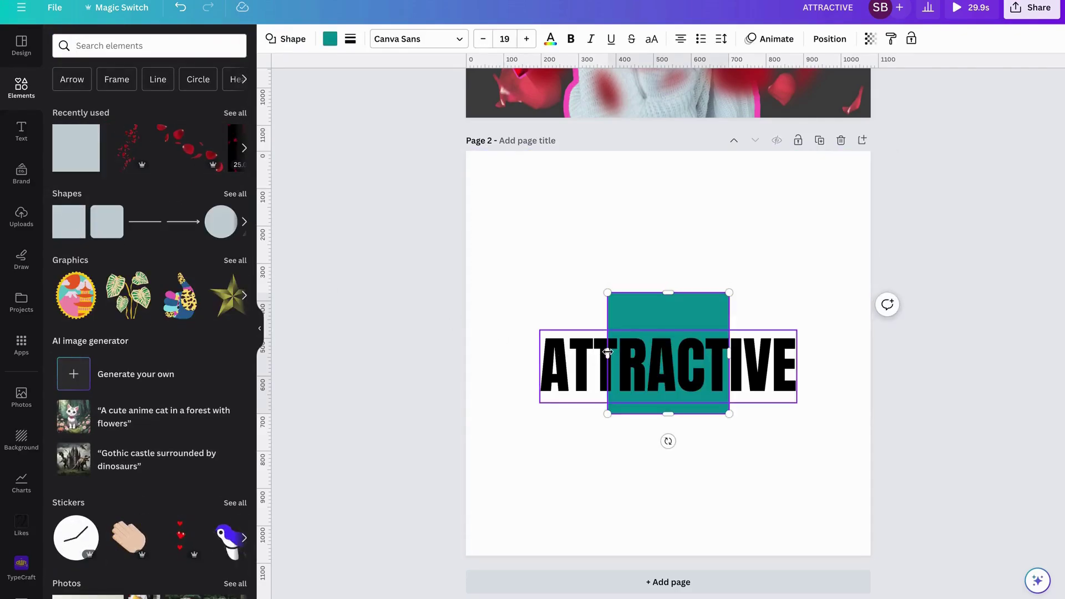
{"action": "left_click_drag", "start_coordinate": [608, 353], "coordinate": [531, 353]}
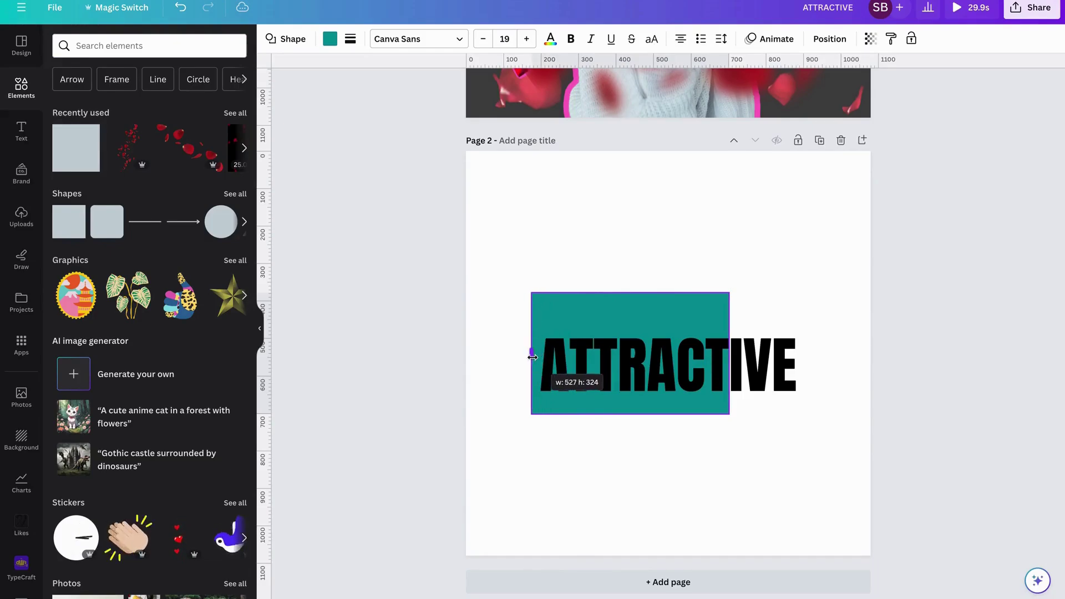
{"action": "left_click_drag", "start_coordinate": [733, 351], "coordinate": [807, 353]}
{"action": "left_click_drag", "start_coordinate": [669, 415], "coordinate": [668, 405]}
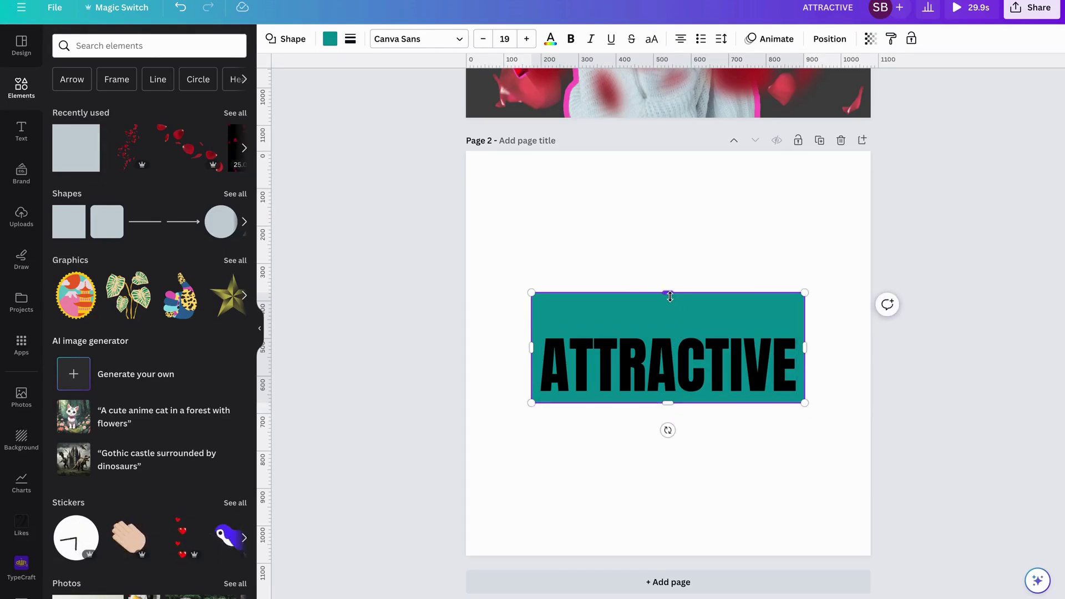
{"action": "left_click_drag", "start_coordinate": [668, 292], "coordinate": [670, 328]}
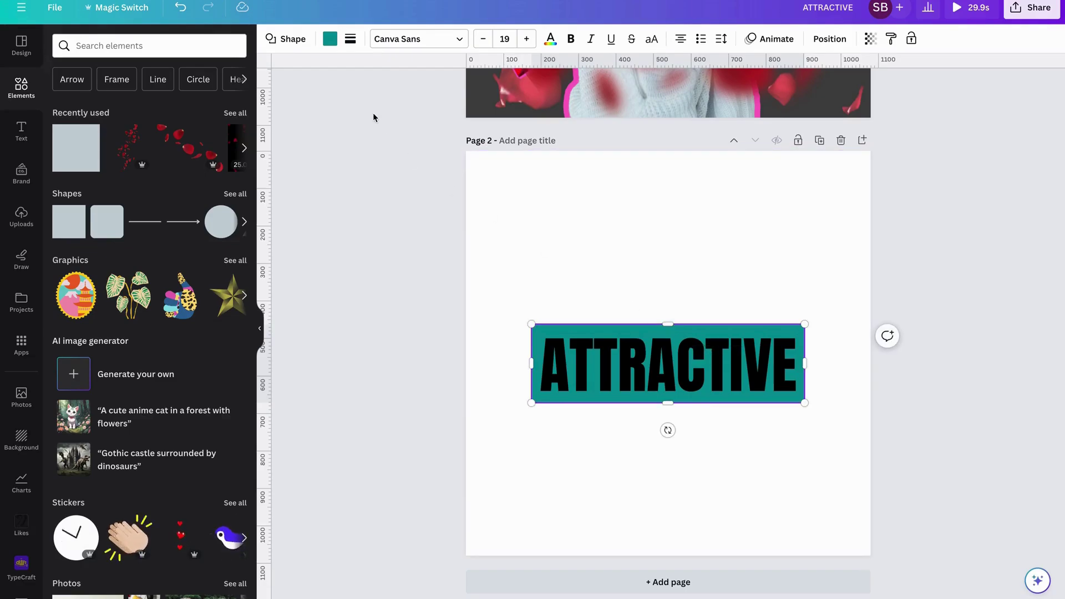
Fill the rectangle with black and change the ATTRACTIVE text colour to white.
{"action": "left_click", "coordinate": [330, 39]}
{"action": "left_click", "coordinate": [132, 111]}
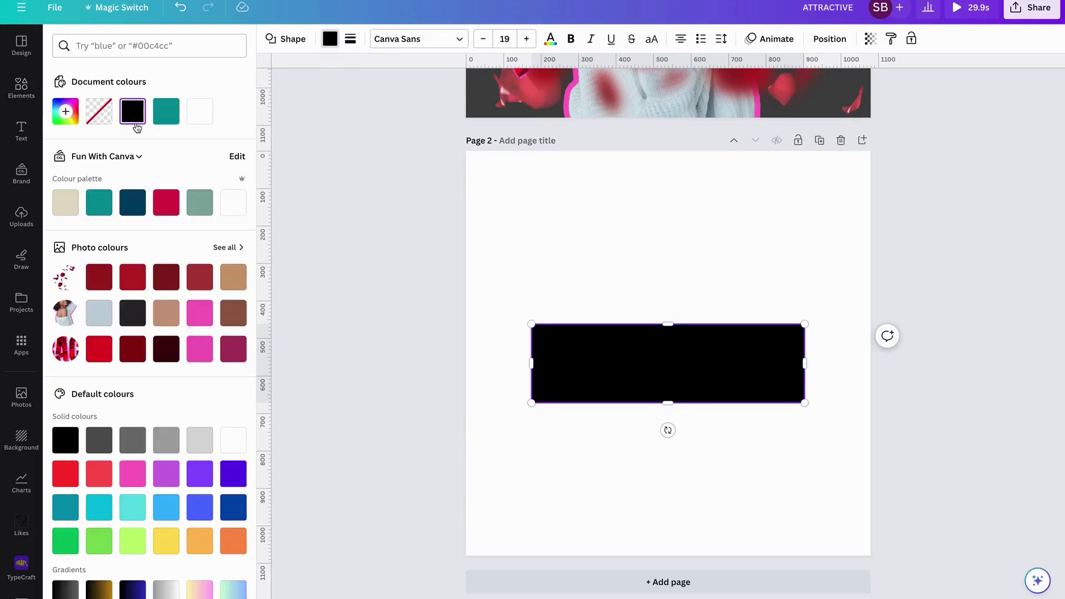
{"action": "left_click", "coordinate": [631, 389]}
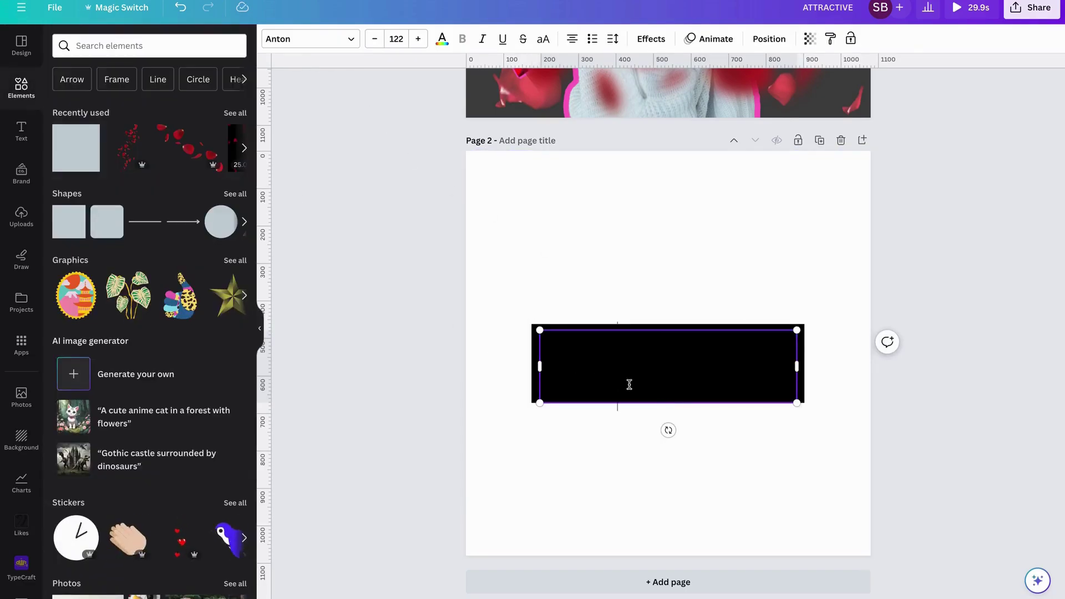
{"action": "type", "text": "ATTRACTIVE"}
{"action": "key", "text": "ctrl+a"}
{"action": "left_click", "coordinate": [446, 44]}
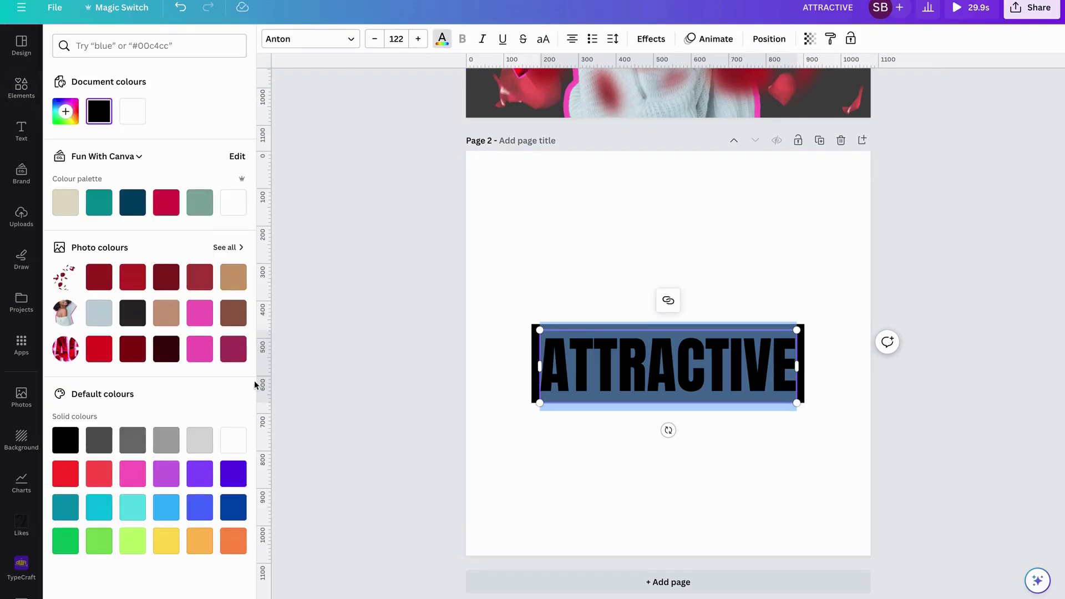
{"action": "left_click", "coordinate": [232, 441]}
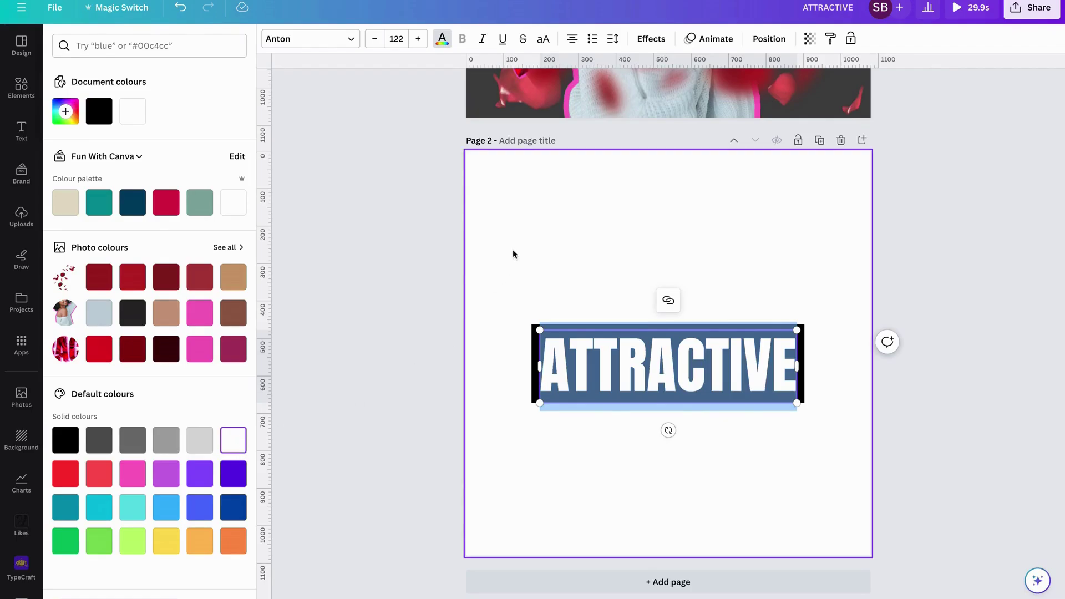
{"action": "left_click", "coordinate": [491, 244]}
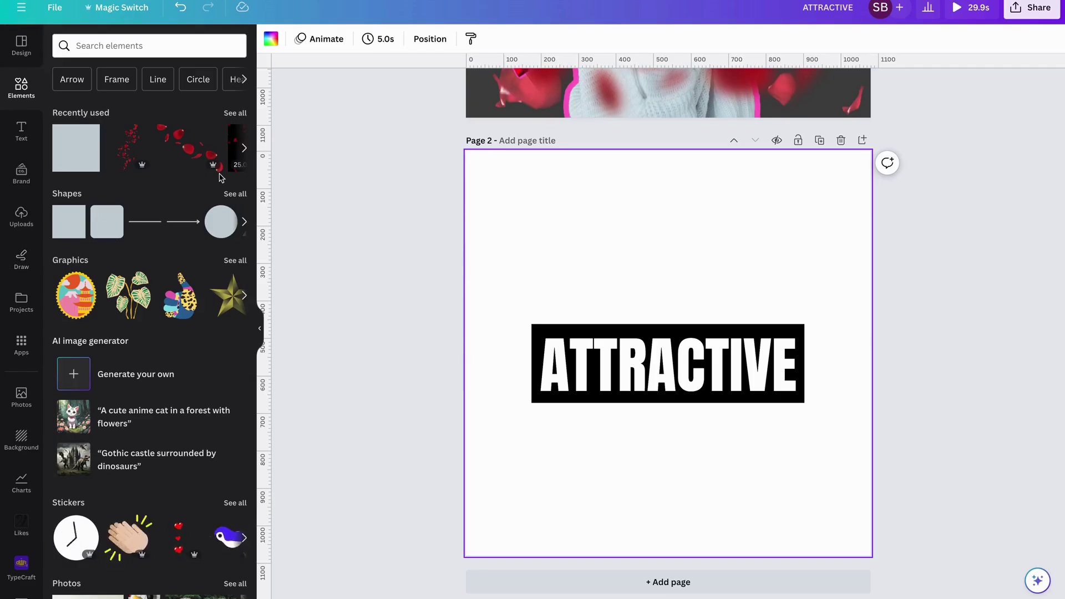
Delete the rectangle and heading from page 2 and insert the uploaded image of white ATTRACTIVE lettering on a black box.
{"action": "left_click_drag", "start_coordinate": [497, 267], "coordinate": [662, 456]}
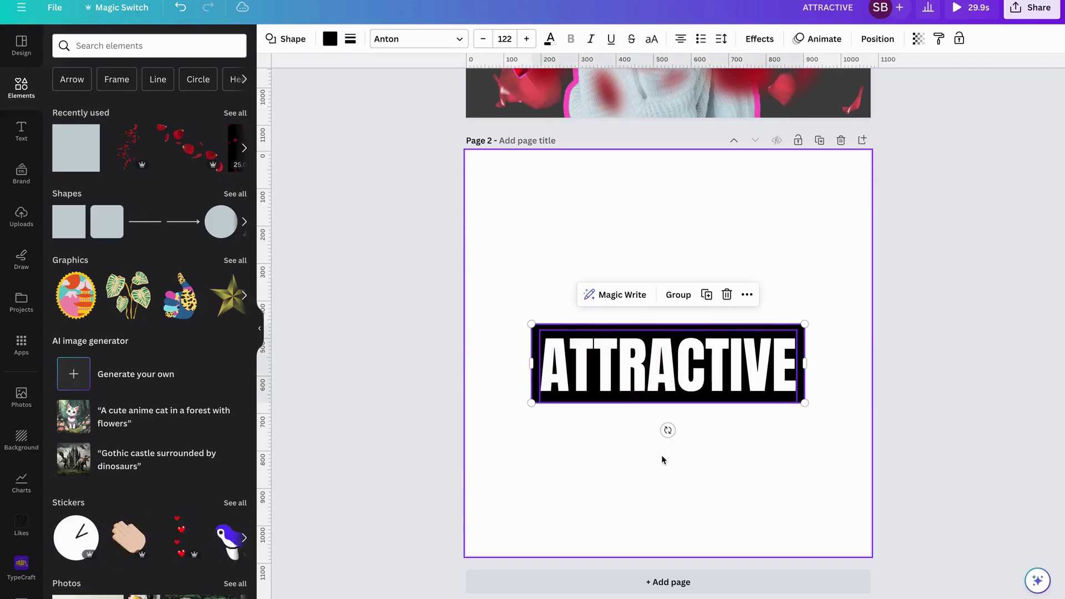
{"action": "key", "text": "Delete"}
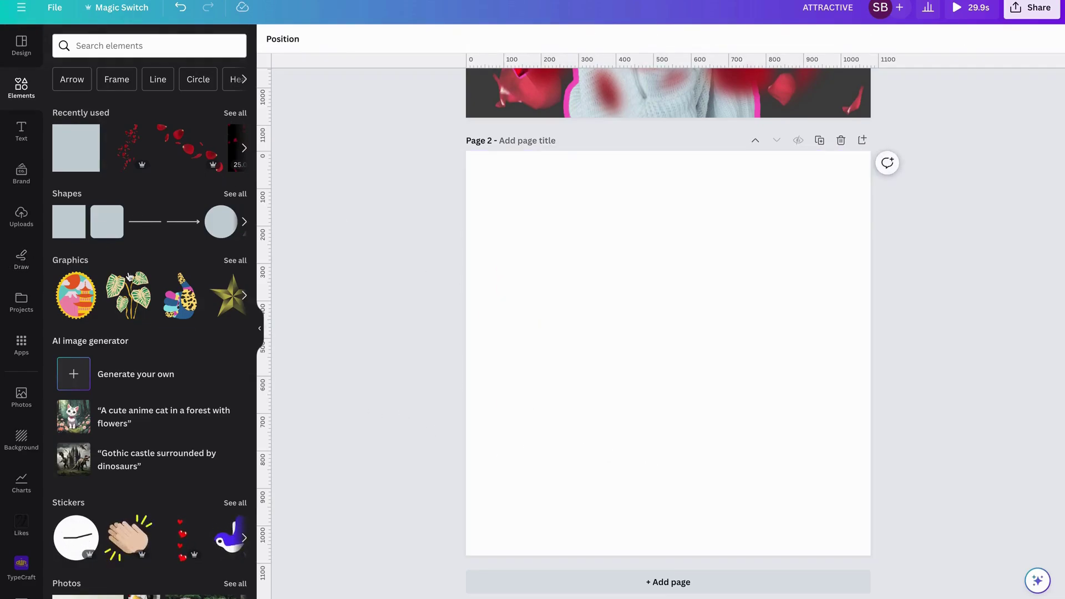
{"action": "left_click", "coordinate": [21, 216]}
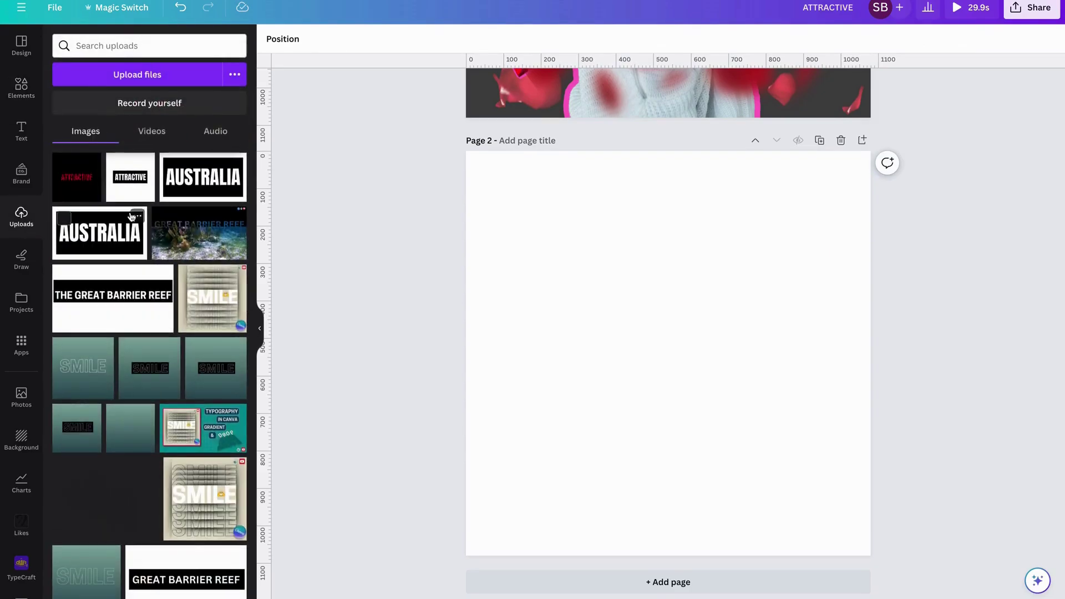
{"action": "left_click", "coordinate": [138, 191]}
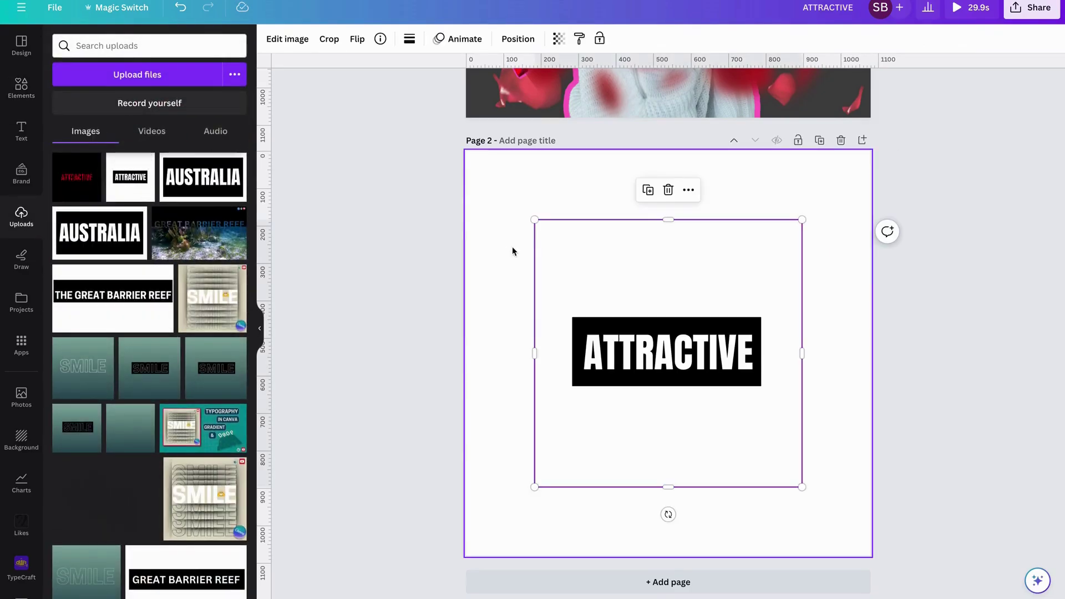
Set the page 2 background colour to light orange from the default solid colours.
{"action": "left_click", "coordinate": [493, 193]}
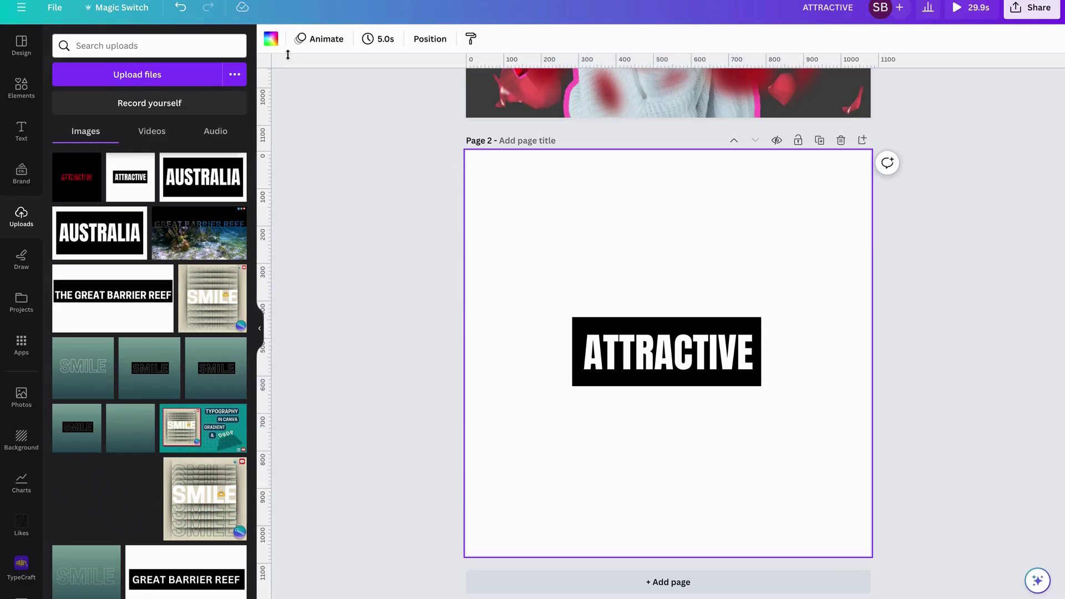
{"action": "left_click", "coordinate": [271, 38]}
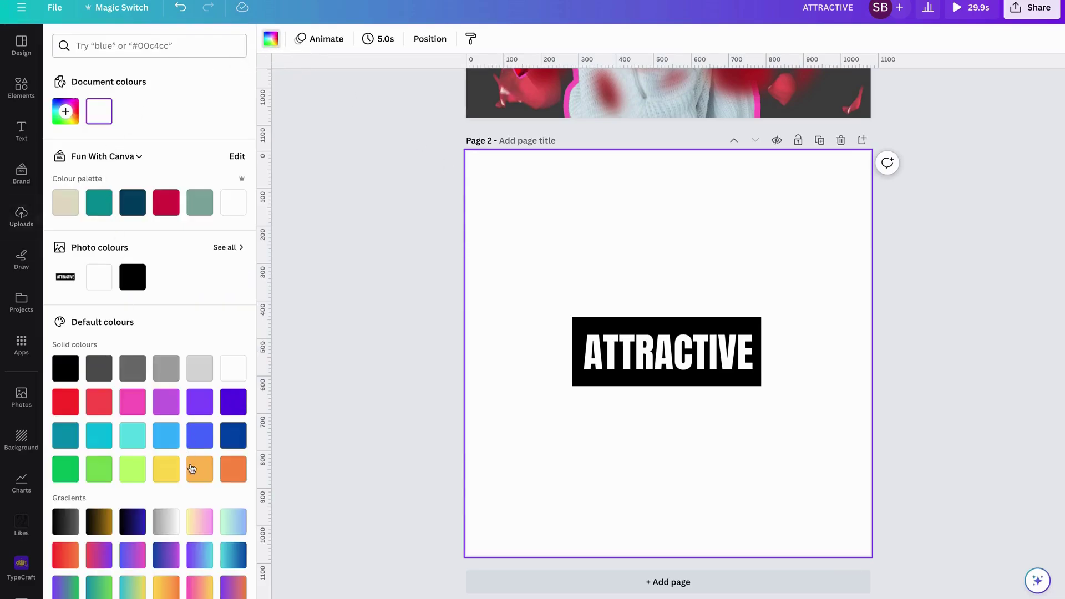
{"action": "left_click", "coordinate": [193, 470]}
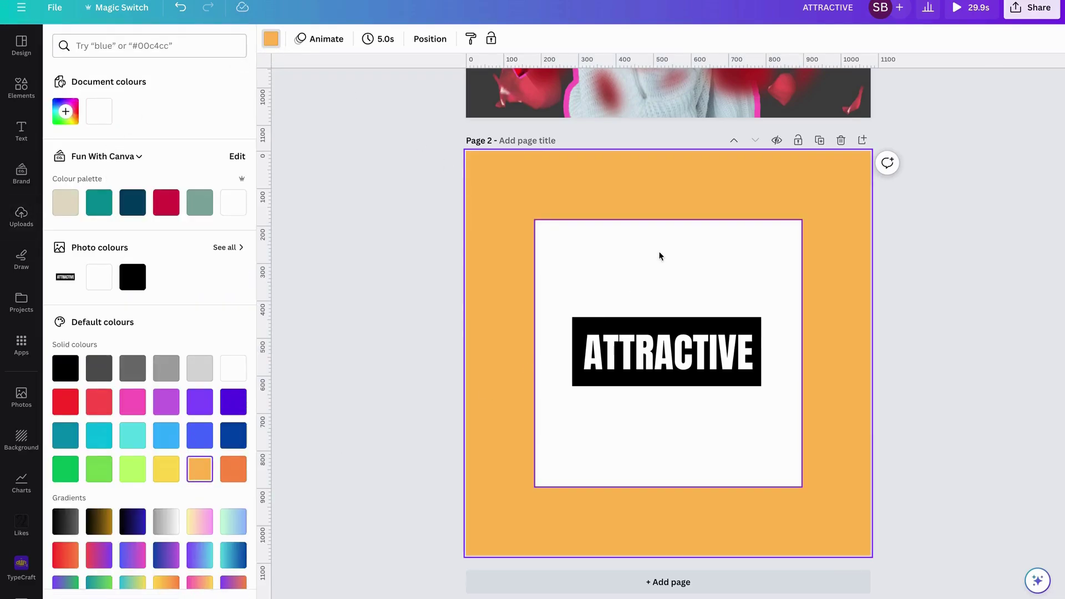
Remove the white background and lettering from the ATTRACTIVE image with the Background Remover.
{"action": "left_click", "coordinate": [585, 262]}
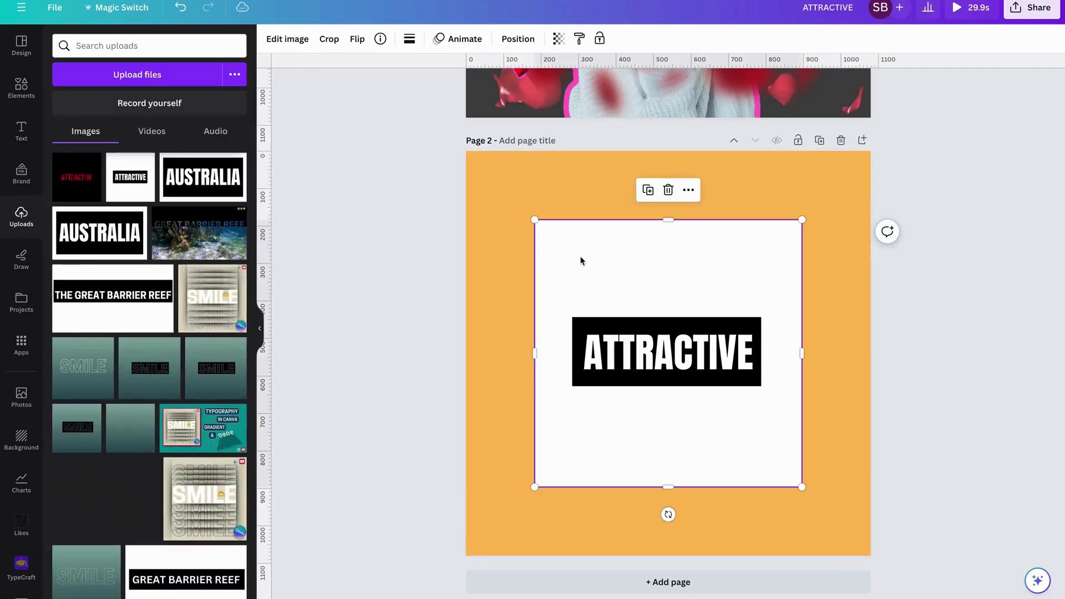
{"action": "left_click", "coordinate": [297, 46]}
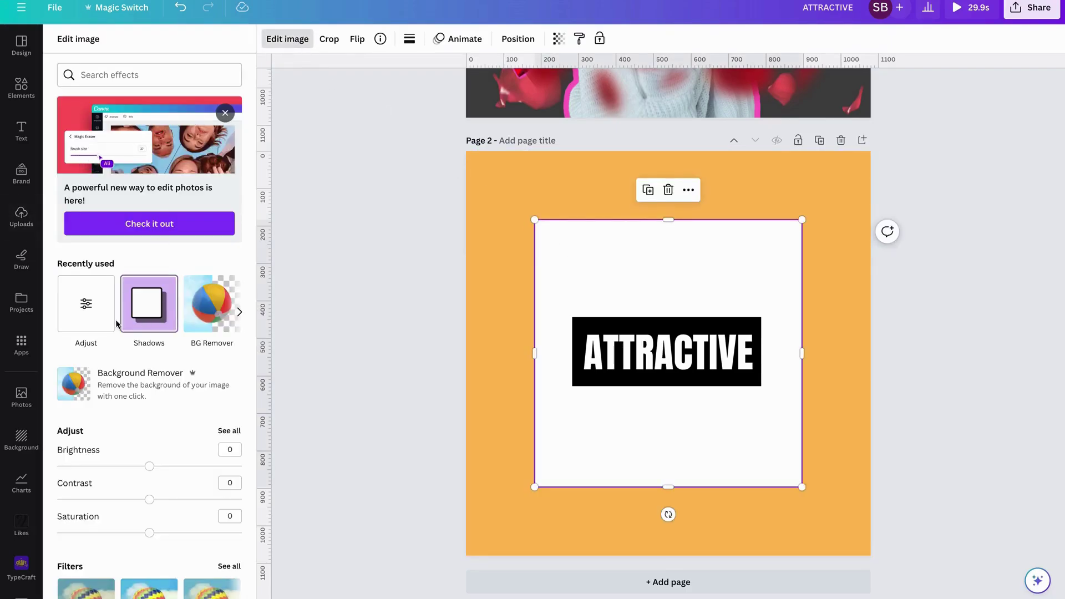
{"action": "left_click", "coordinate": [204, 307]}
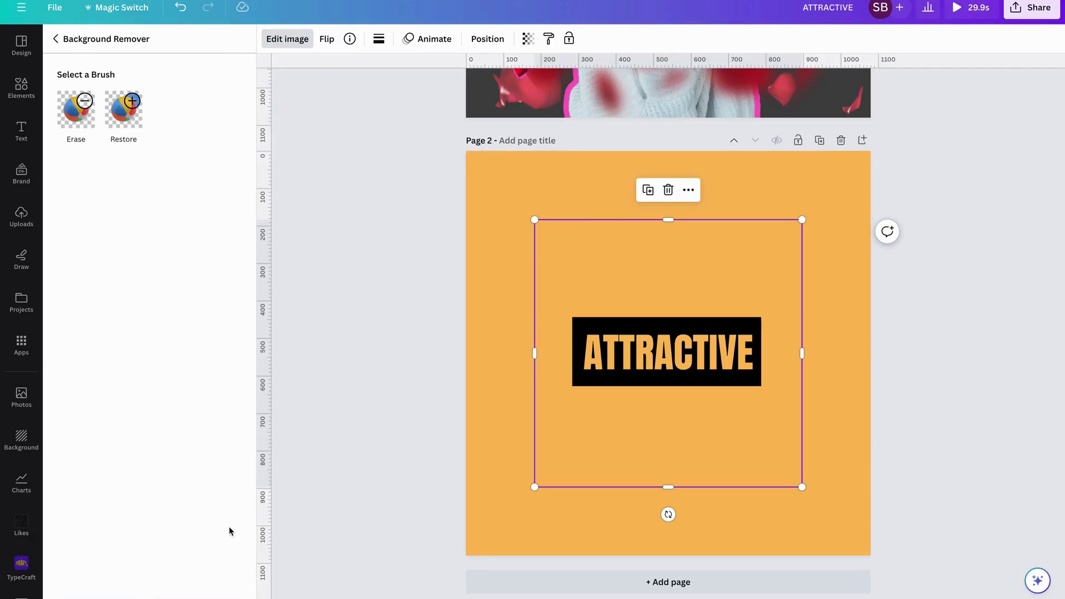
{"action": "left_click", "coordinate": [55, 39]}
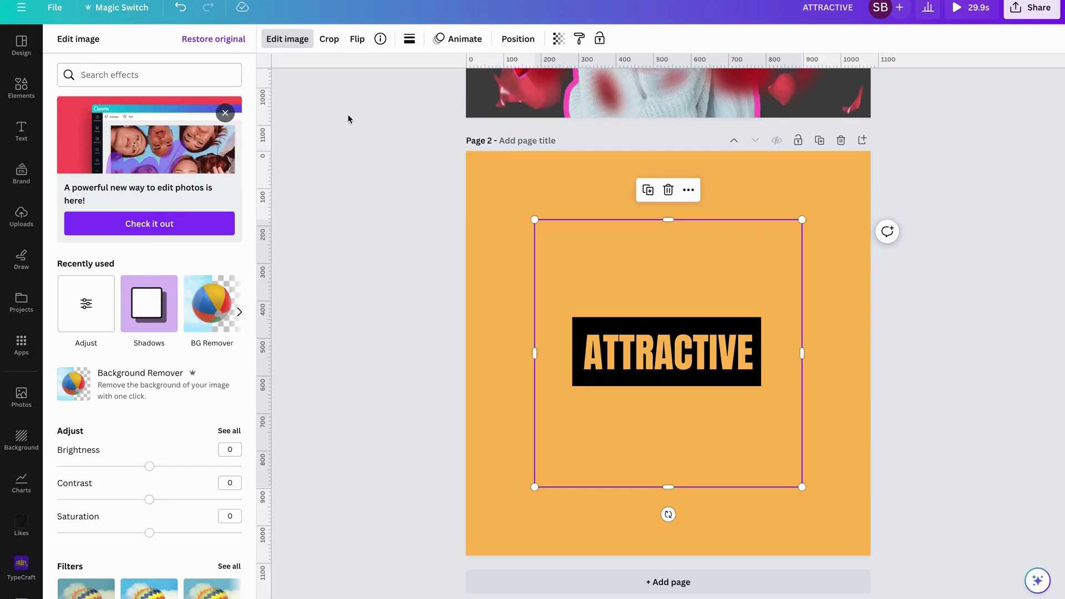
Browse the recently used elements and view the details of the red roses photo.
{"action": "left_click", "coordinate": [22, 92]}
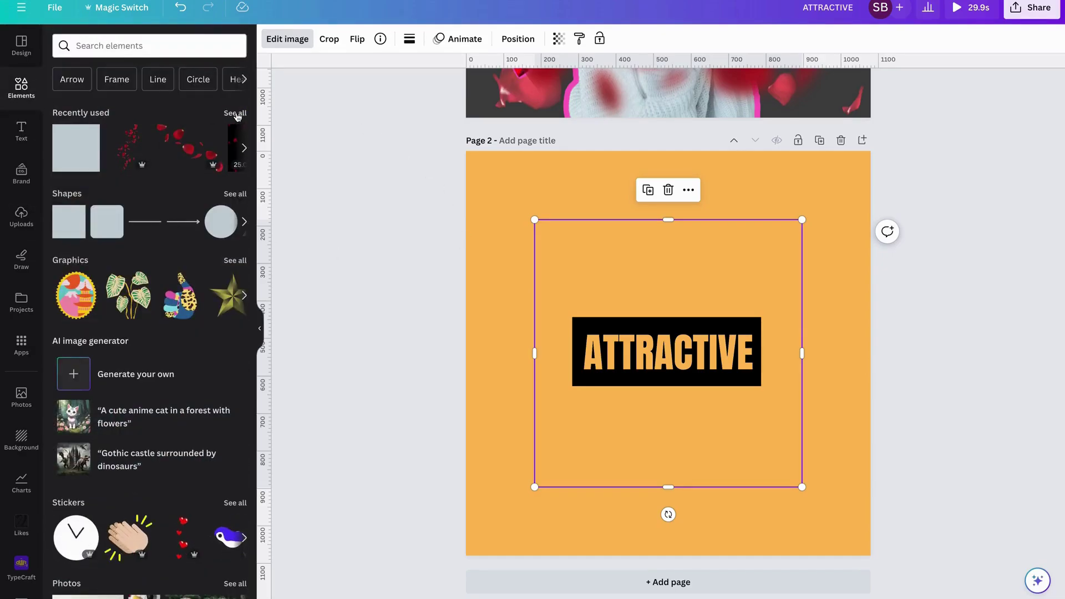
{"action": "left_click", "coordinate": [236, 114]}
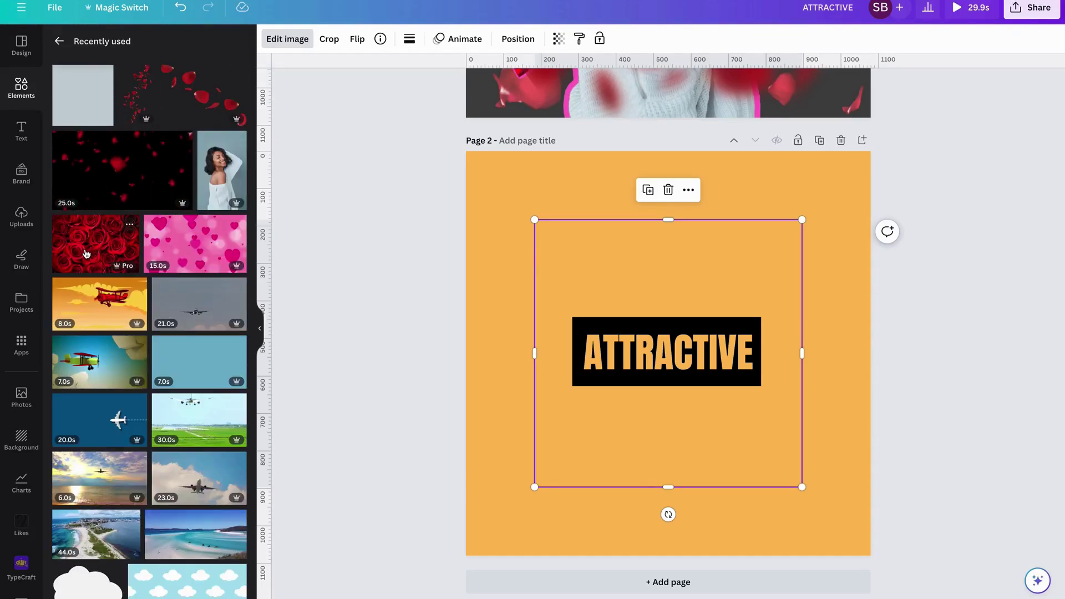
{"action": "left_click", "coordinate": [129, 224]}
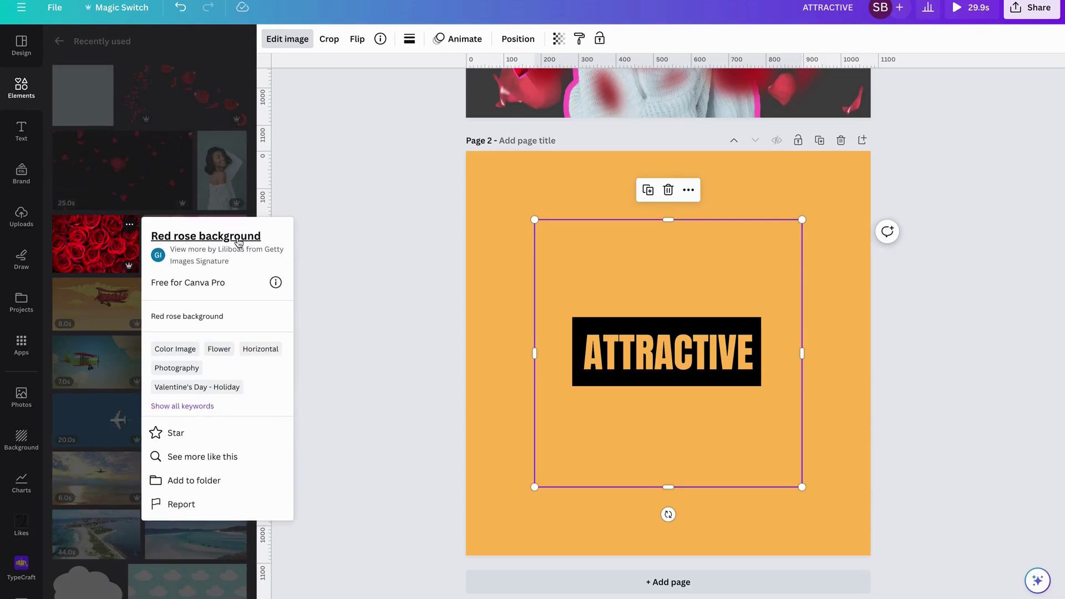
{"action": "left_click", "coordinate": [504, 264]}
{"action": "left_click", "coordinate": [566, 261]}
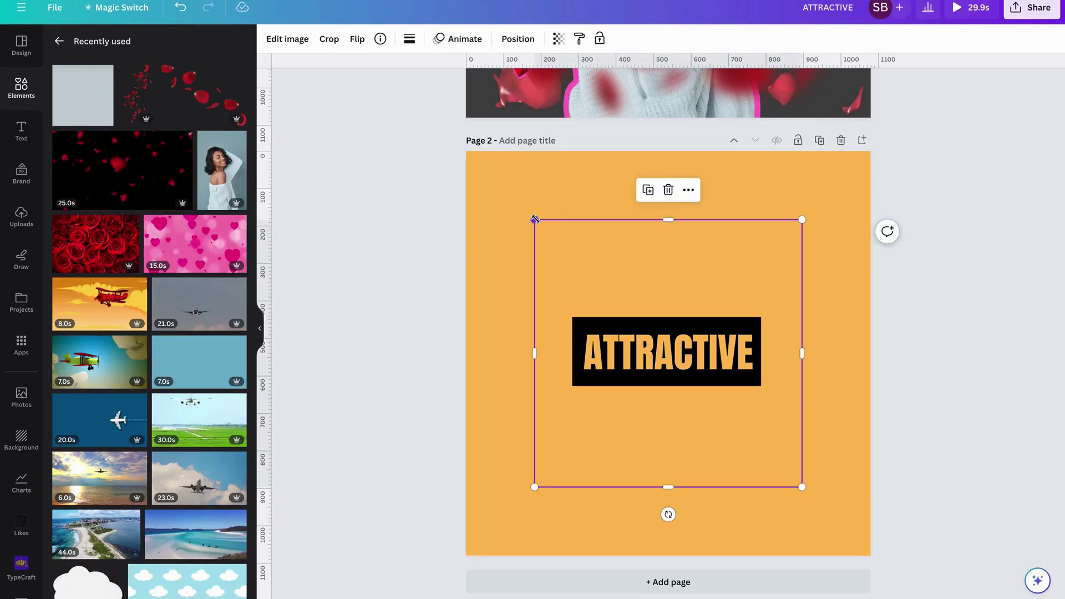
Enlarge the cut-out ATTRACTIVE image to fill page 2 and crop its empty margins close to the black box.
{"action": "left_click_drag", "start_coordinate": [539, 221], "coordinate": [468, 150]}
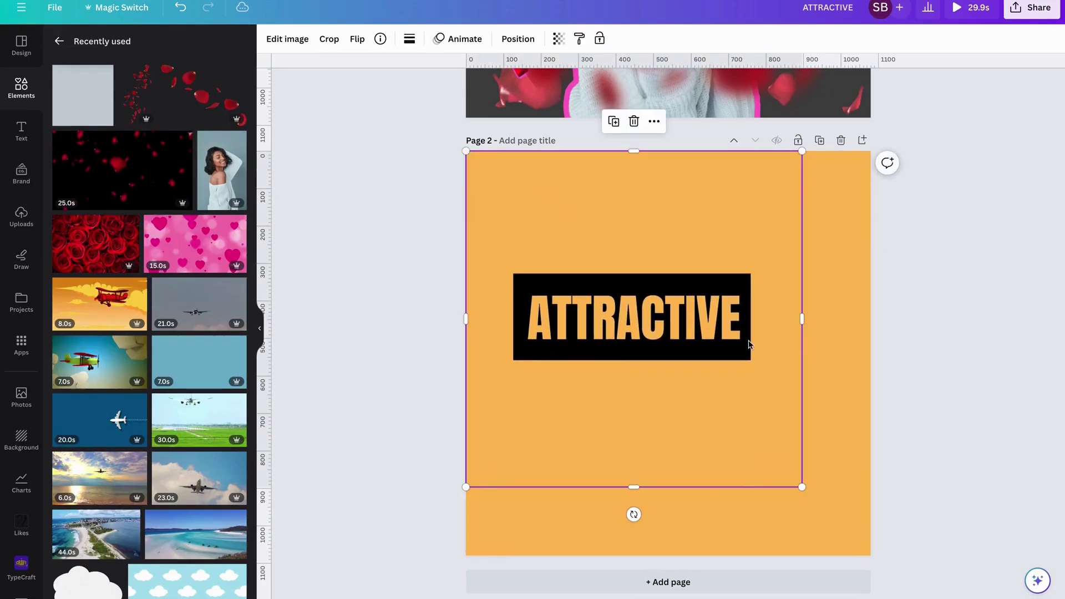
{"action": "left_click_drag", "start_coordinate": [798, 486], "coordinate": [862, 557]}
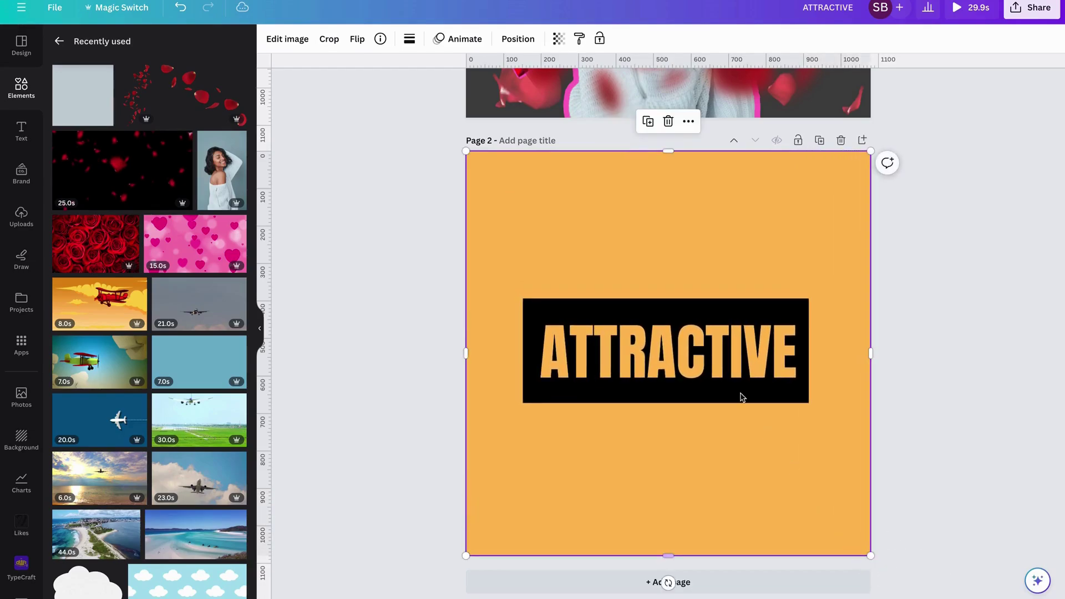
{"action": "left_click_drag", "start_coordinate": [669, 153], "coordinate": [665, 291]}
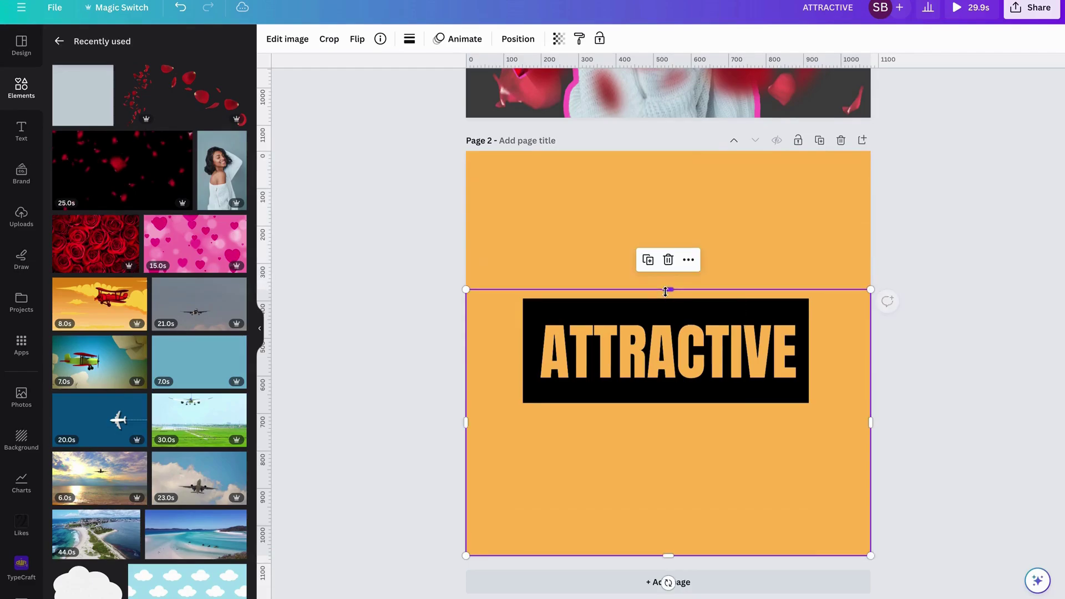
{"action": "left_click_drag", "start_coordinate": [465, 422], "coordinate": [516, 422]}
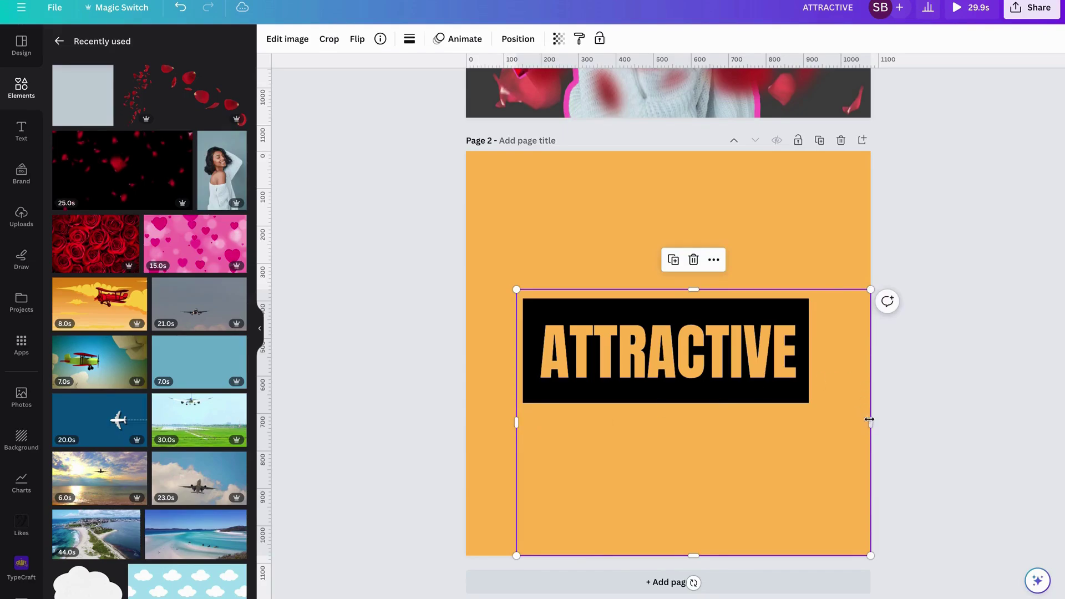
{"action": "left_click_drag", "start_coordinate": [871, 422], "coordinate": [814, 423]}
{"action": "left_click_drag", "start_coordinate": [666, 556], "coordinate": [673, 408]}
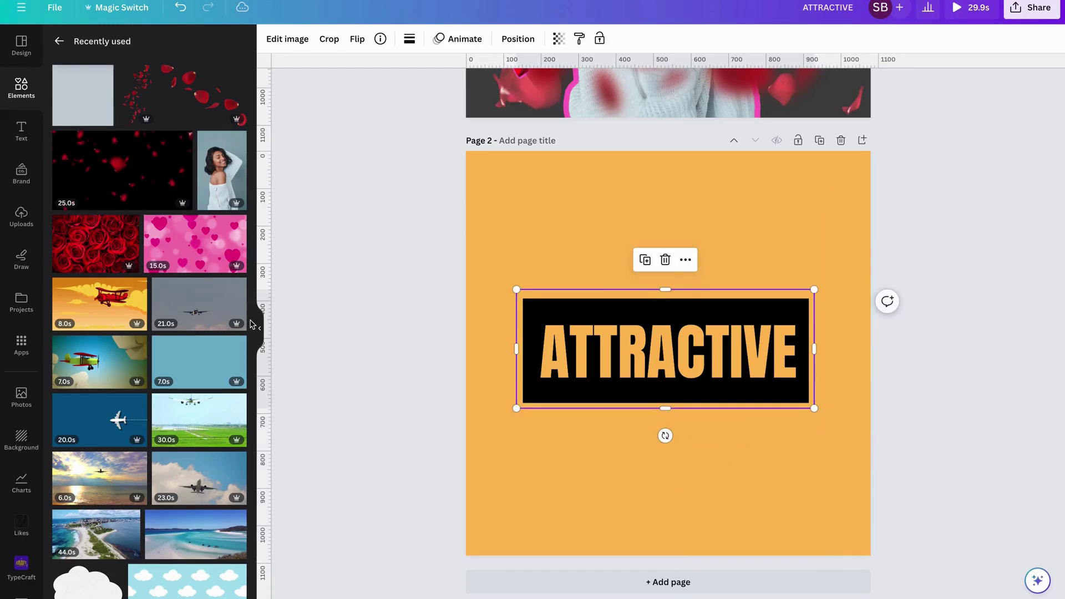
Insert the recently used red roses photo and crop all four sides so it sits just inside the black box.
{"action": "left_click", "coordinate": [130, 226]}
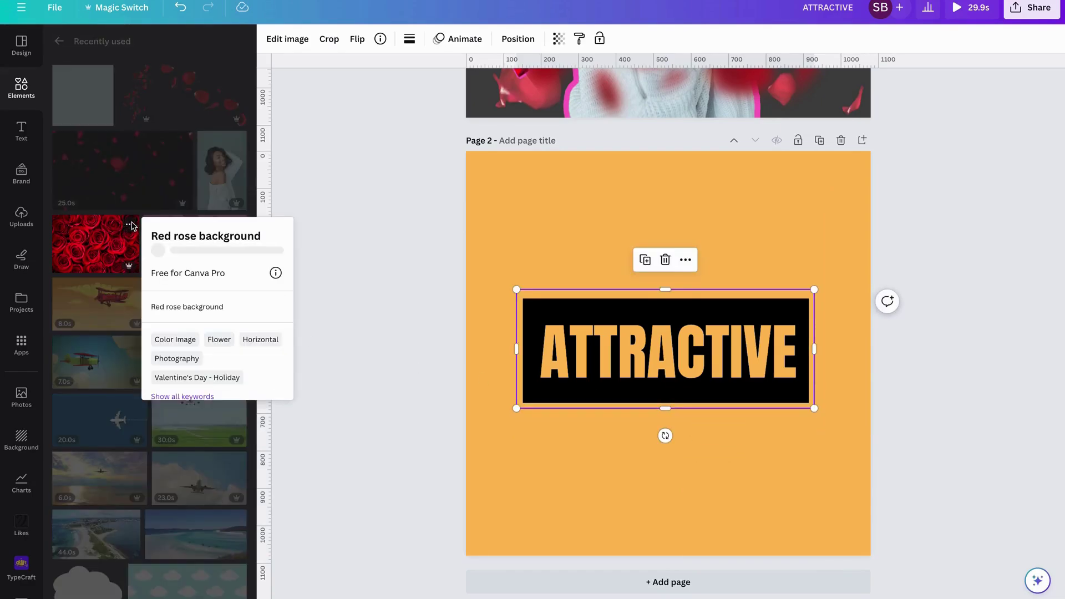
{"action": "left_click", "coordinate": [101, 252]}
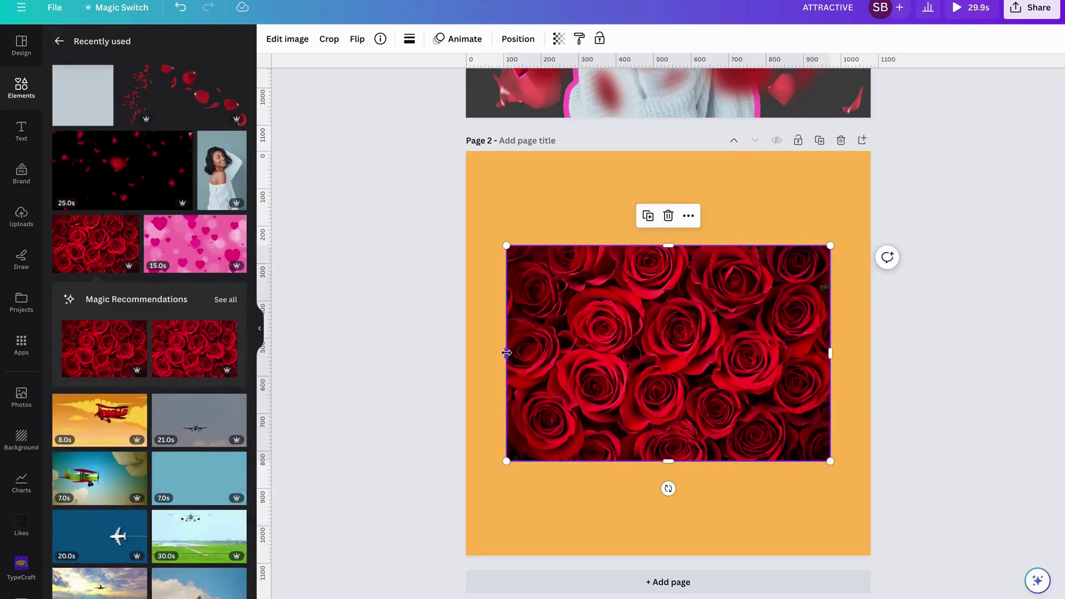
{"action": "left_click_drag", "start_coordinate": [507, 353], "coordinate": [531, 354]}
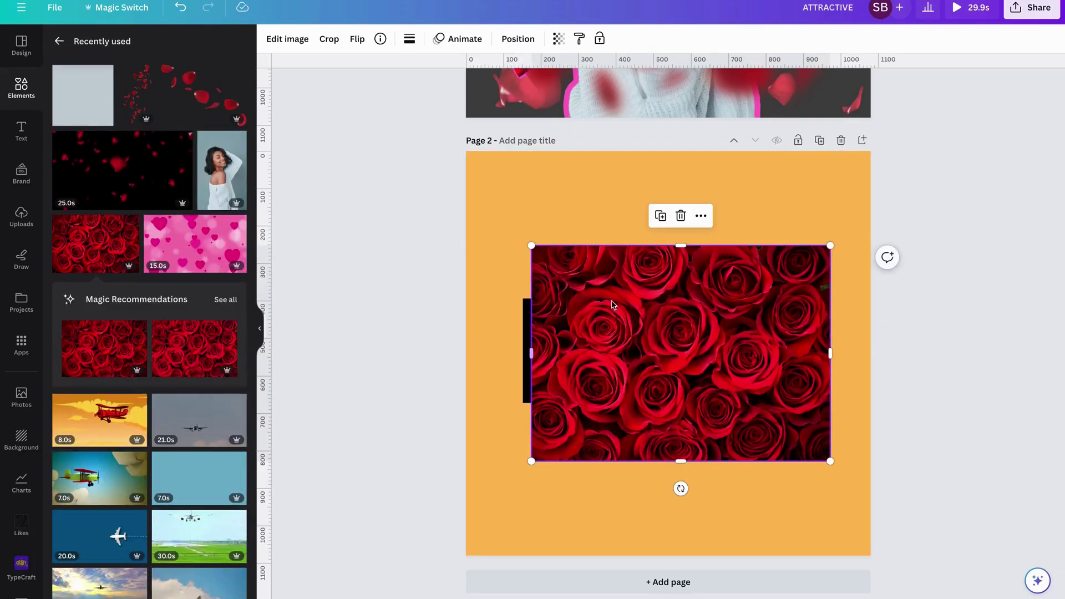
{"action": "left_click_drag", "start_coordinate": [679, 248], "coordinate": [673, 306]}
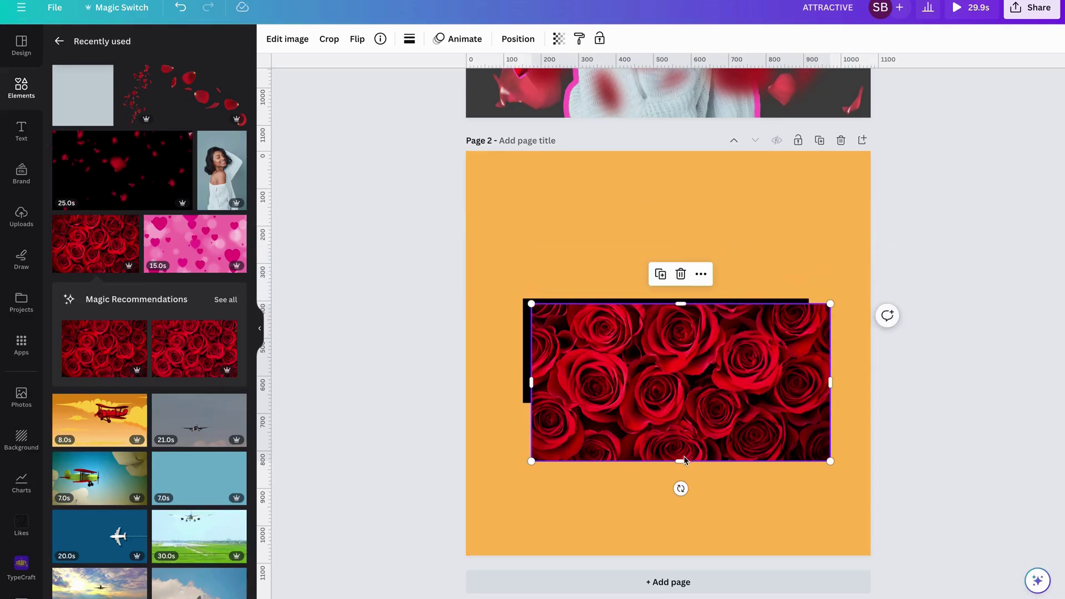
{"action": "left_click_drag", "start_coordinate": [684, 462], "coordinate": [687, 397]}
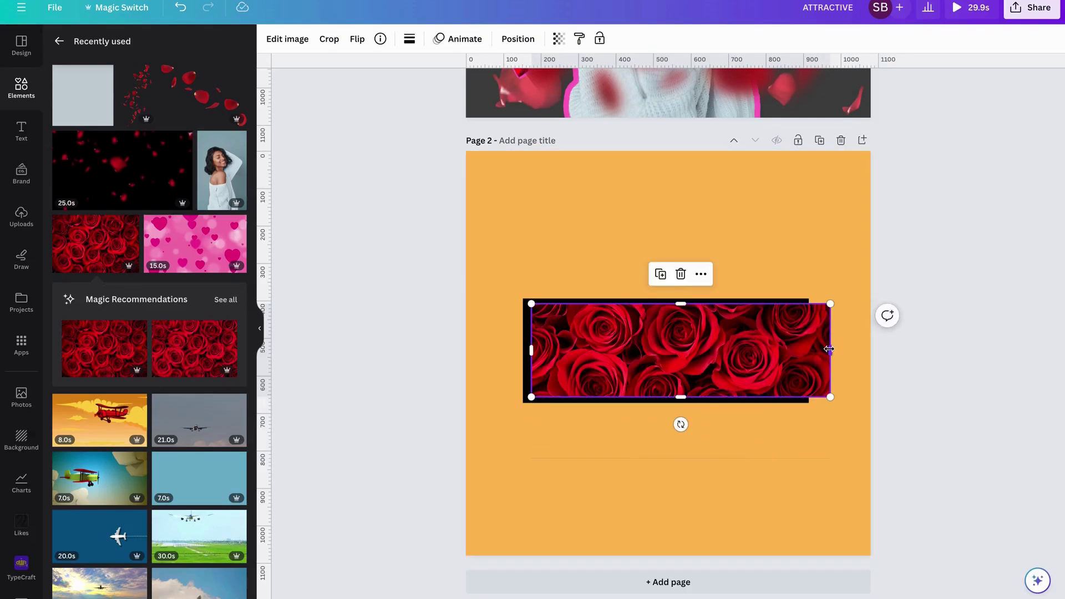
{"action": "left_click_drag", "start_coordinate": [829, 349], "coordinate": [801, 350]}
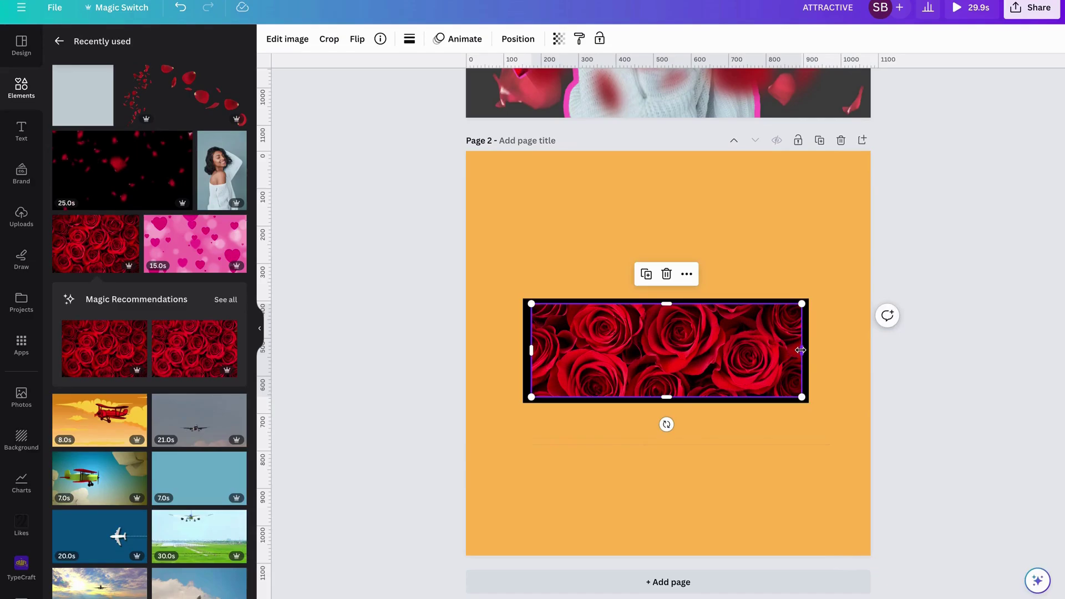
Send the roses photo to the back so it fills the cut-out ATTRACTIVE letters.
{"action": "key", "text": "ctrl+plus"}
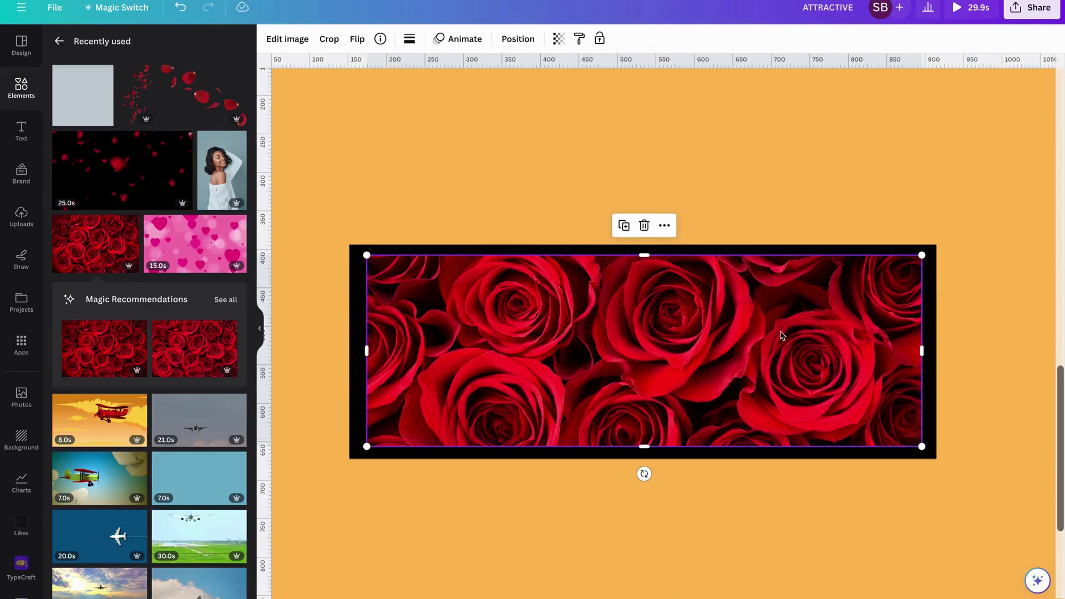
{"action": "key", "text": "ctrl+minus"}
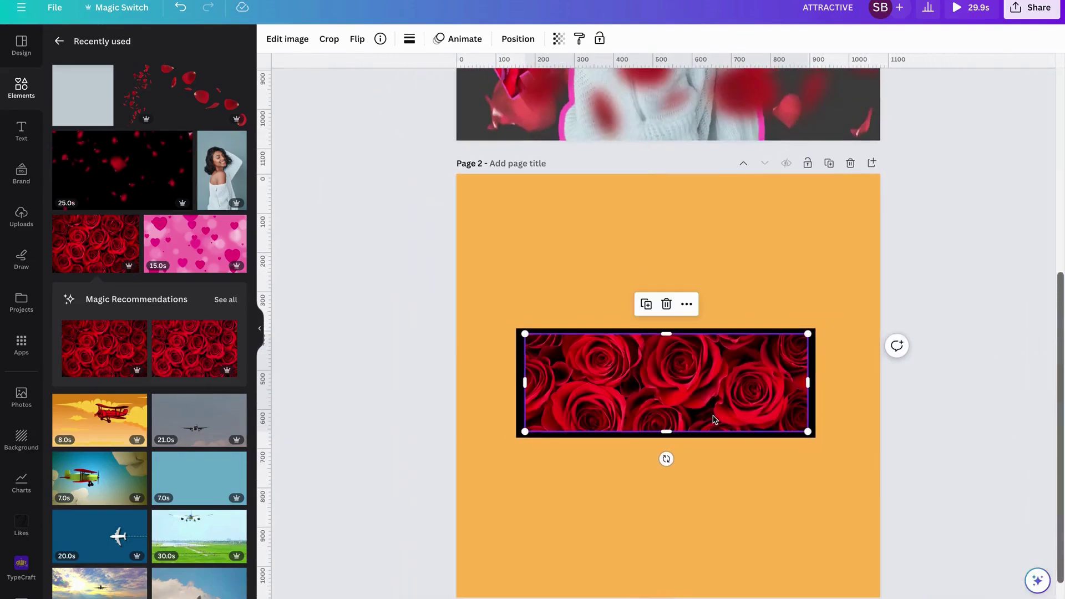
{"action": "right_click", "coordinate": [652, 386]}
{"action": "mouse_move", "coordinate": [716, 408]}
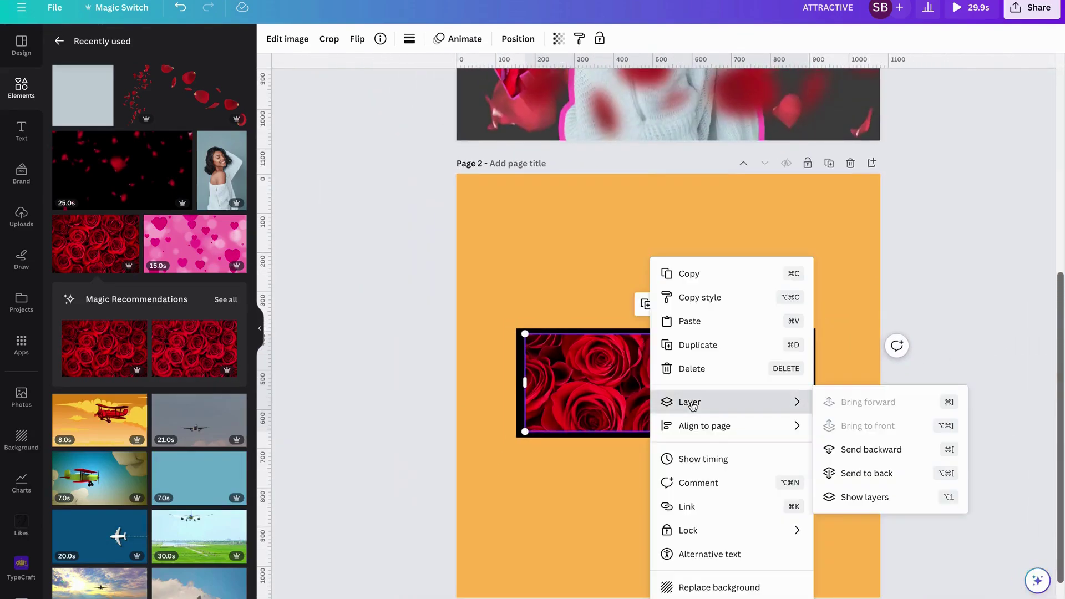
{"action": "left_click", "coordinate": [855, 474]}
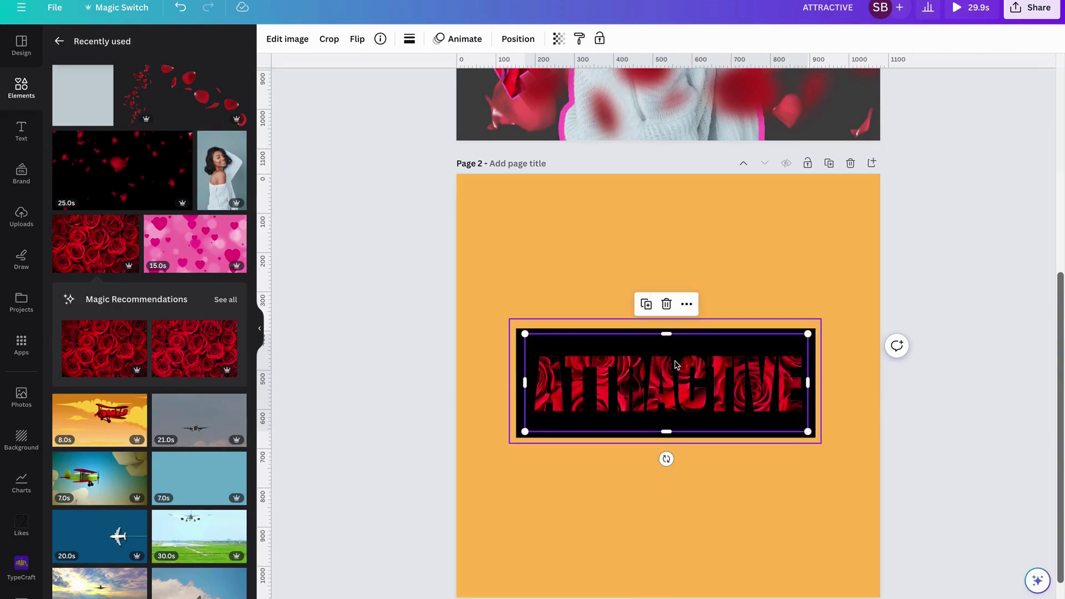
Set the page 2 background colour to Black #000000 from the default solid colours.
{"action": "left_click", "coordinate": [578, 255]}
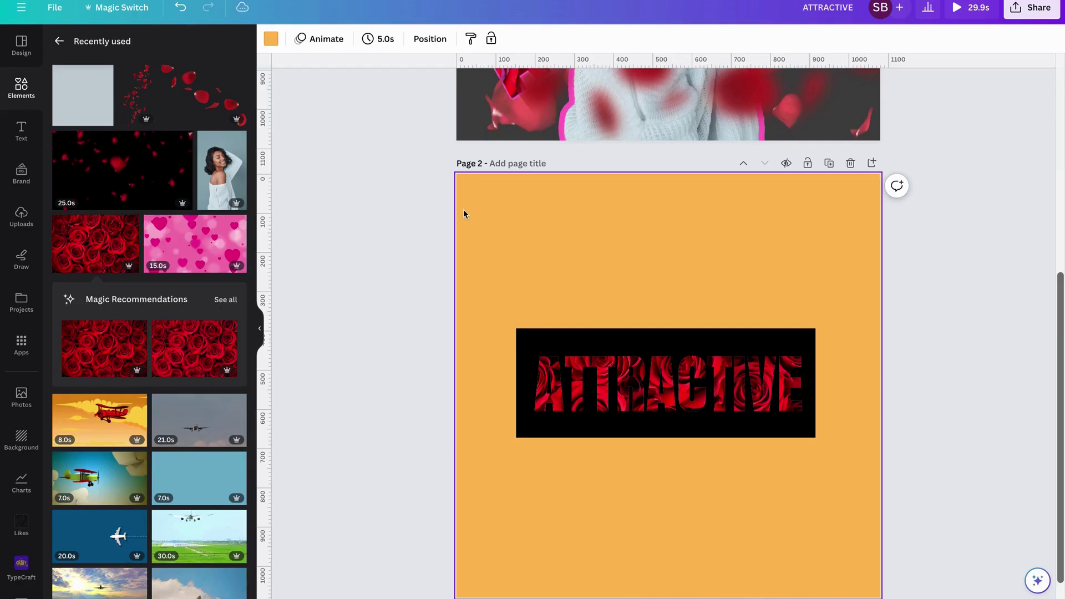
{"action": "left_click", "coordinate": [272, 40]}
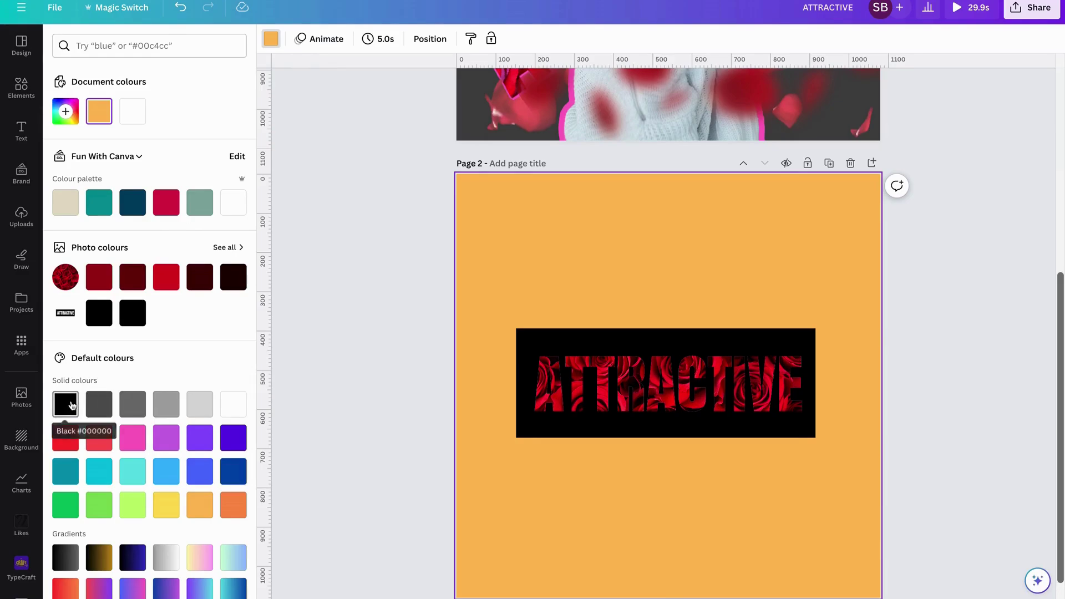
{"action": "left_click", "coordinate": [71, 405]}
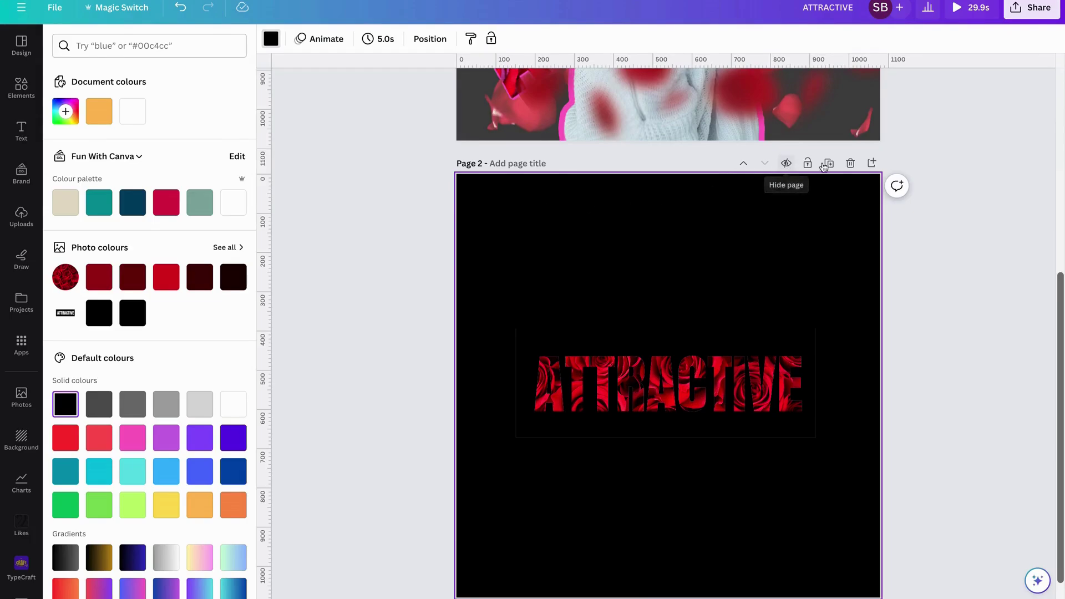
Replace page 2 with a new blank page and insert the uploaded image of rose-filled ATTRACTIVE lettering on black.
{"action": "left_click", "coordinate": [851, 163]}
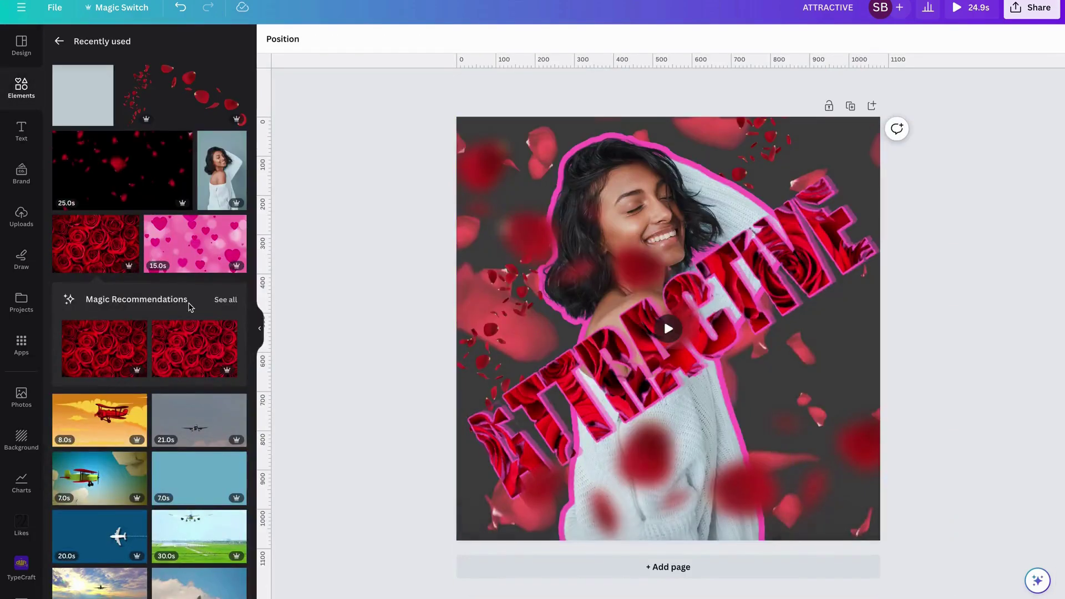
{"action": "left_click", "coordinate": [531, 563]}
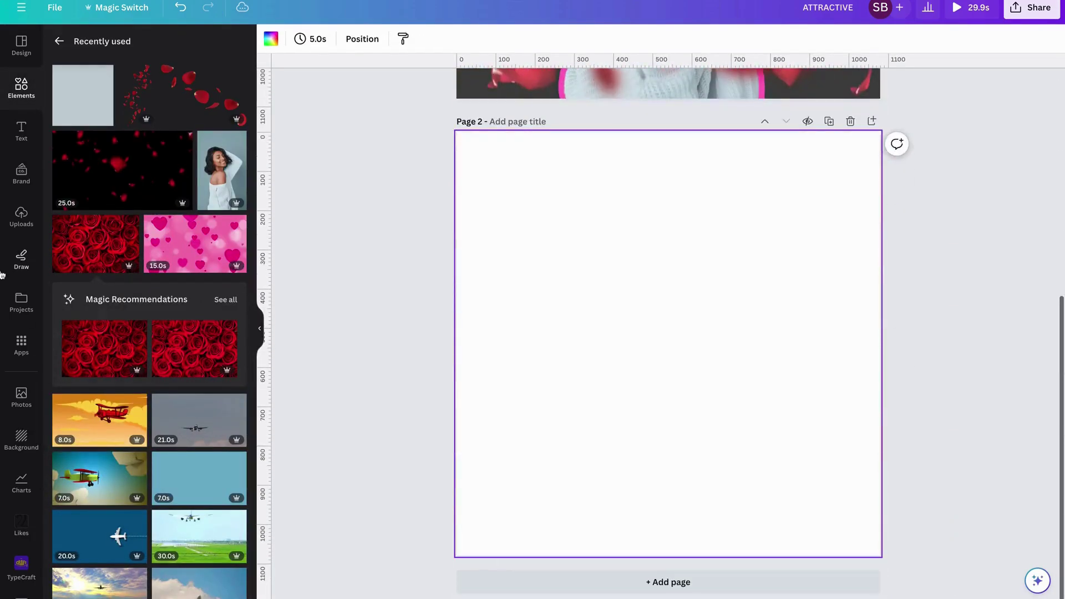
{"action": "left_click", "coordinate": [28, 219]}
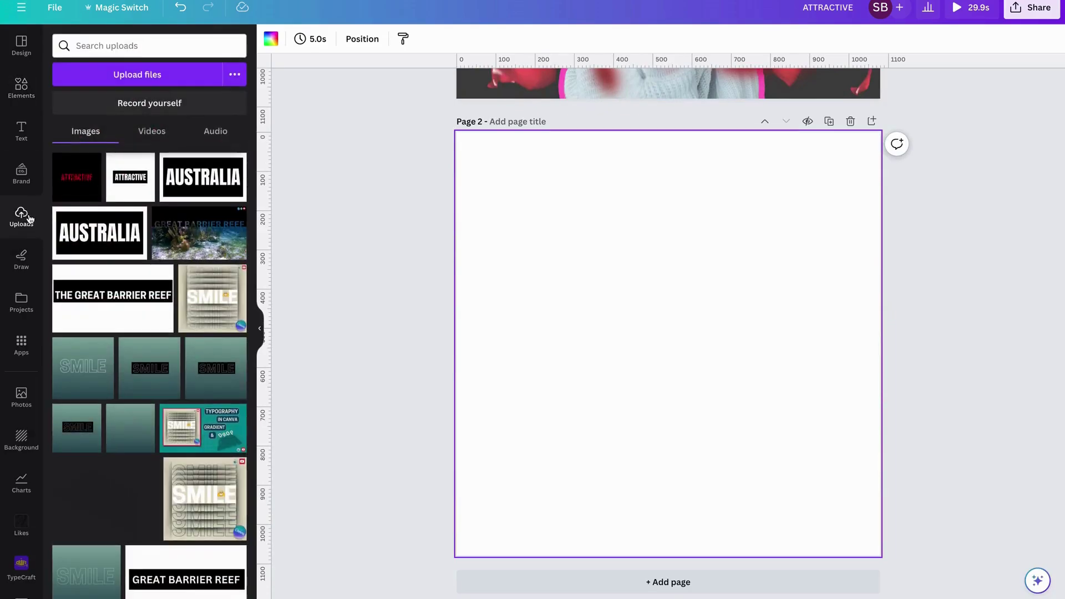
{"action": "left_click", "coordinate": [85, 194]}
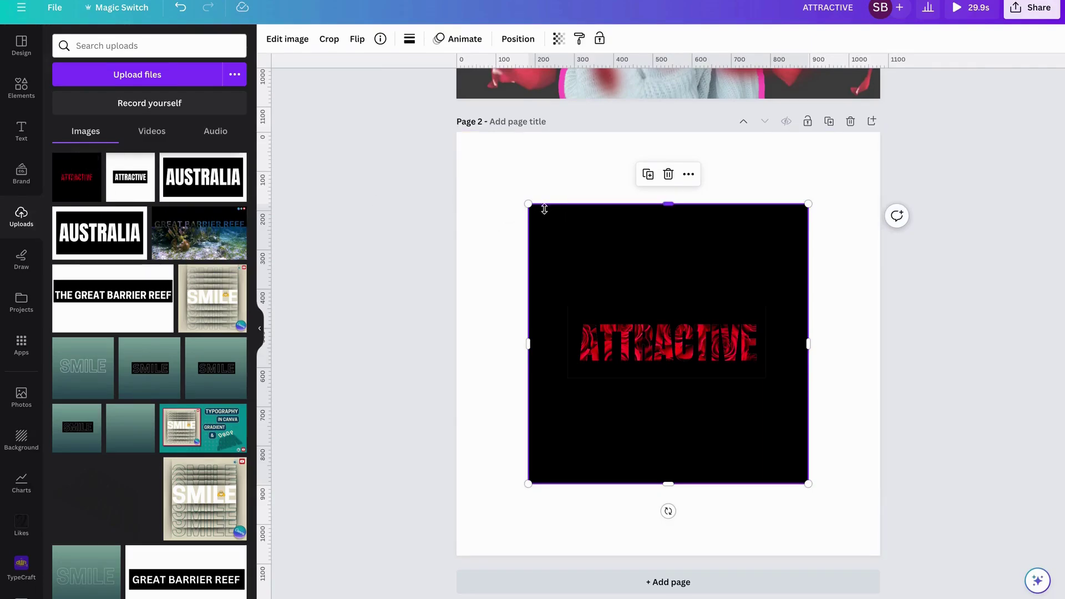
Remove the black background from the rose-filled ATTRACTIVE image with the Background Remover.
{"action": "left_click", "coordinate": [293, 39]}
{"action": "left_click", "coordinate": [95, 305]}
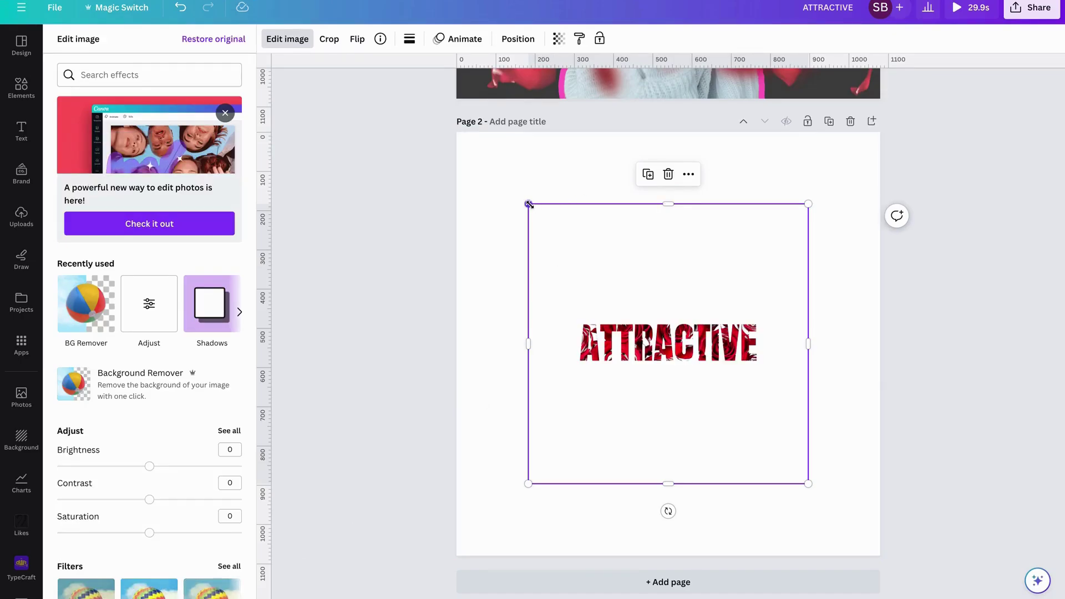
Crop the rose-filled ATTRACTIVE image tightly around the lettering and enlarge it to span most of the page width.
{"action": "left_click_drag", "start_coordinate": [669, 204], "coordinate": [670, 314]}
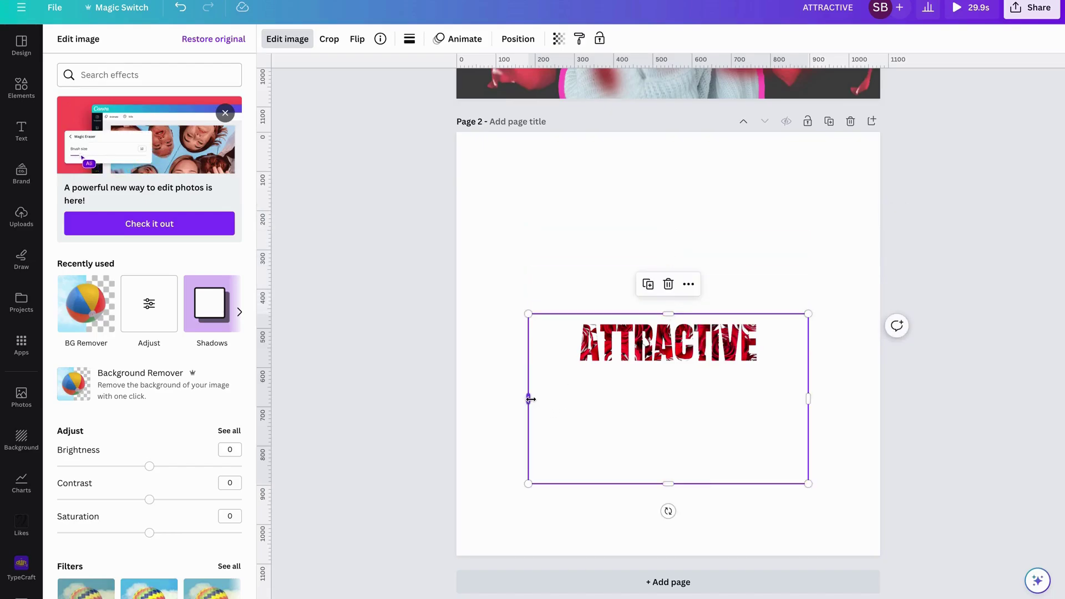
{"action": "left_click_drag", "start_coordinate": [530, 399], "coordinate": [579, 399]}
{"action": "left_click_drag", "start_coordinate": [692, 482], "coordinate": [692, 349]}
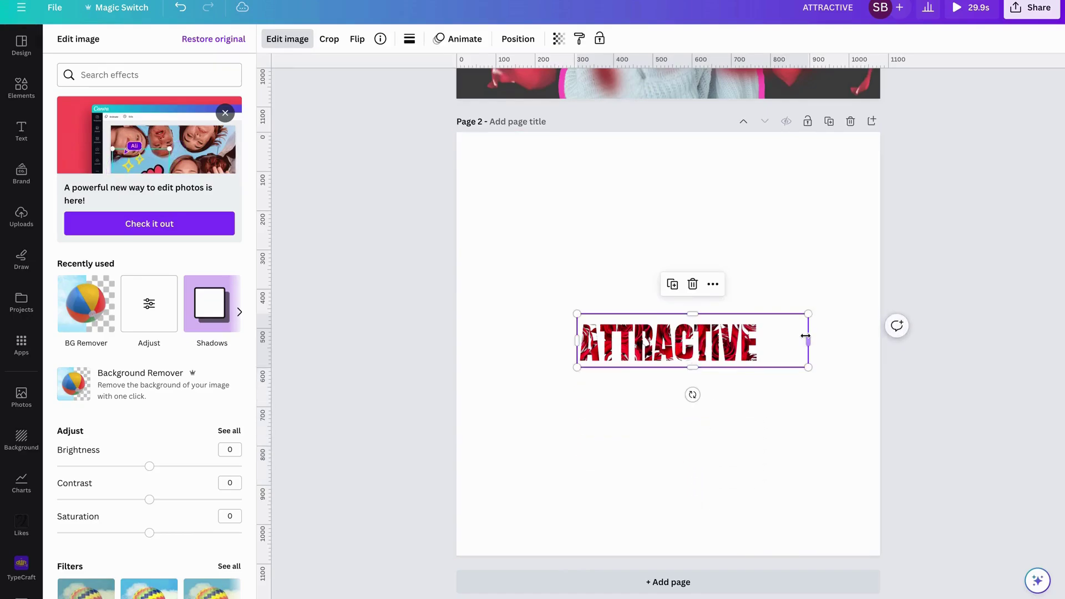
{"action": "left_click_drag", "start_coordinate": [806, 336], "coordinate": [761, 341]}
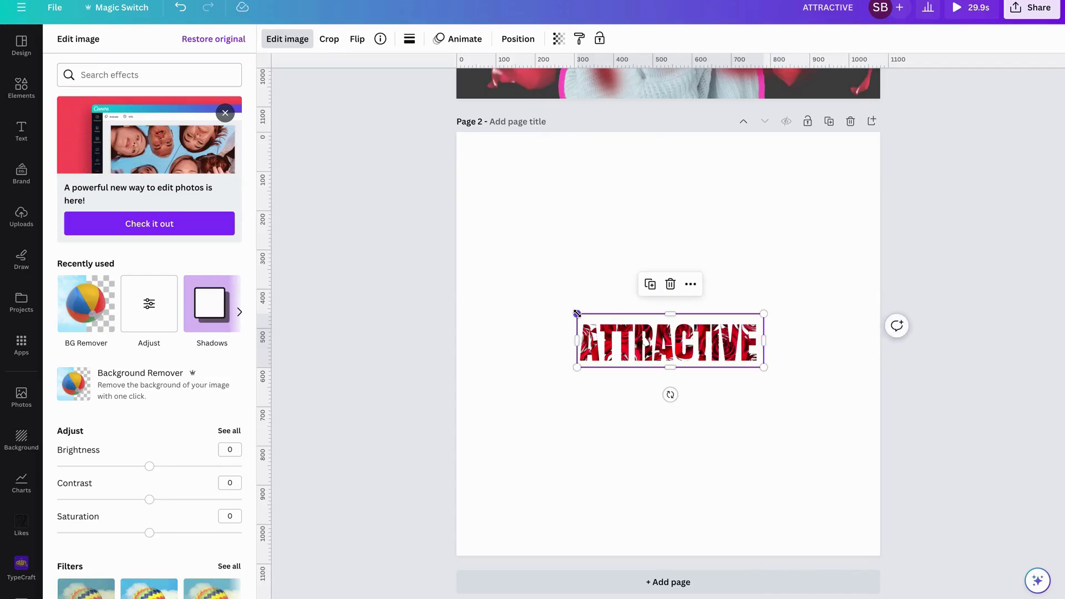
{"action": "left_click_drag", "start_coordinate": [577, 314], "coordinate": [499, 291]}
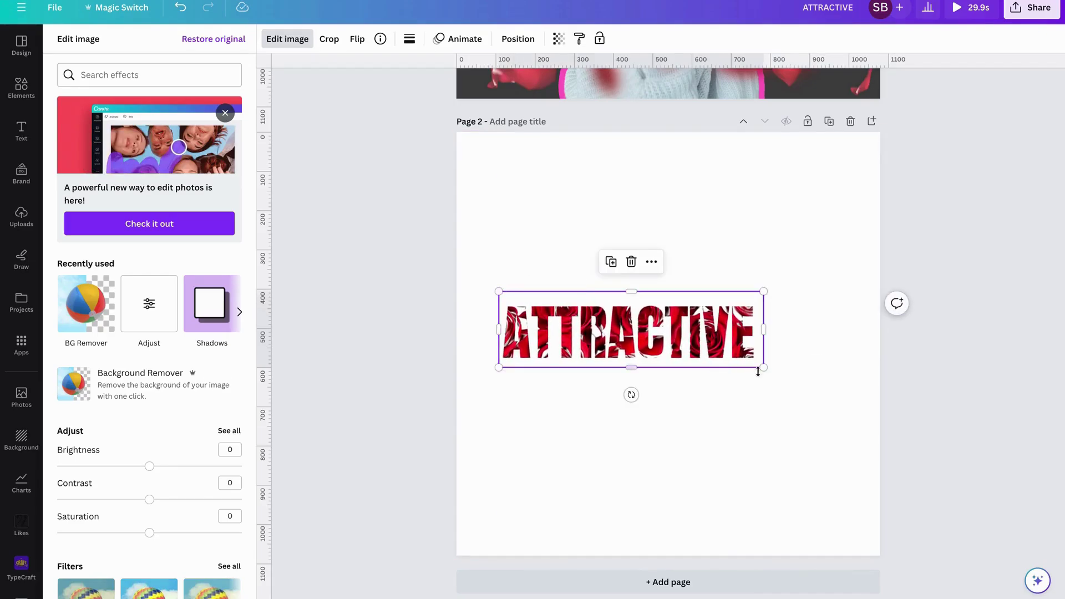
{"action": "left_click_drag", "start_coordinate": [758, 372], "coordinate": [834, 430]}
{"action": "scroll", "coordinate": [834, 430], "scroll_direction": "up", "scroll_amount": 5}
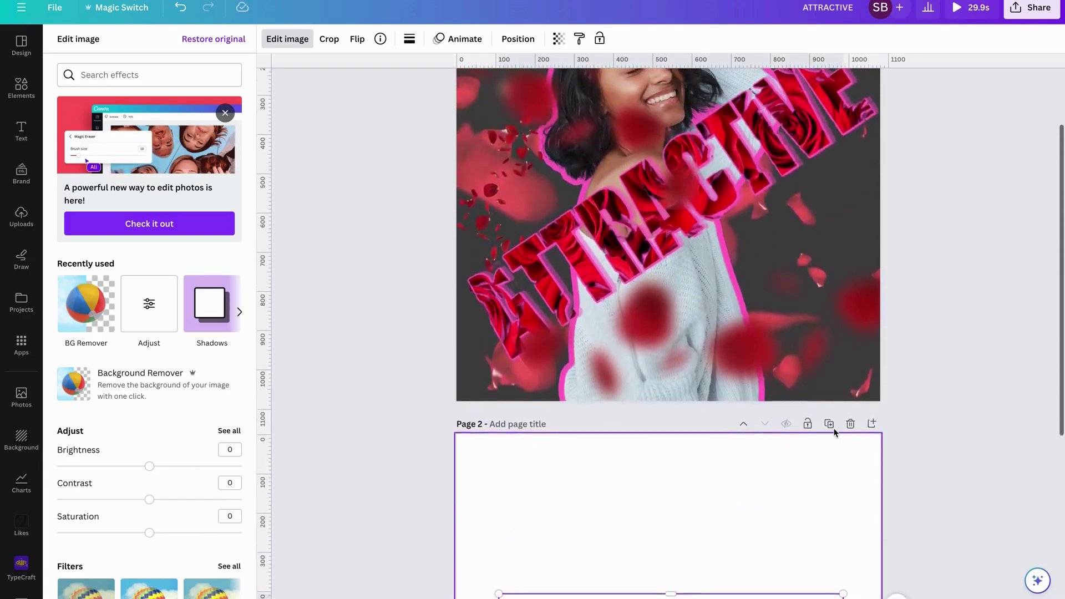
{"action": "scroll", "coordinate": [834, 431], "scroll_direction": "up", "scroll_amount": 3}
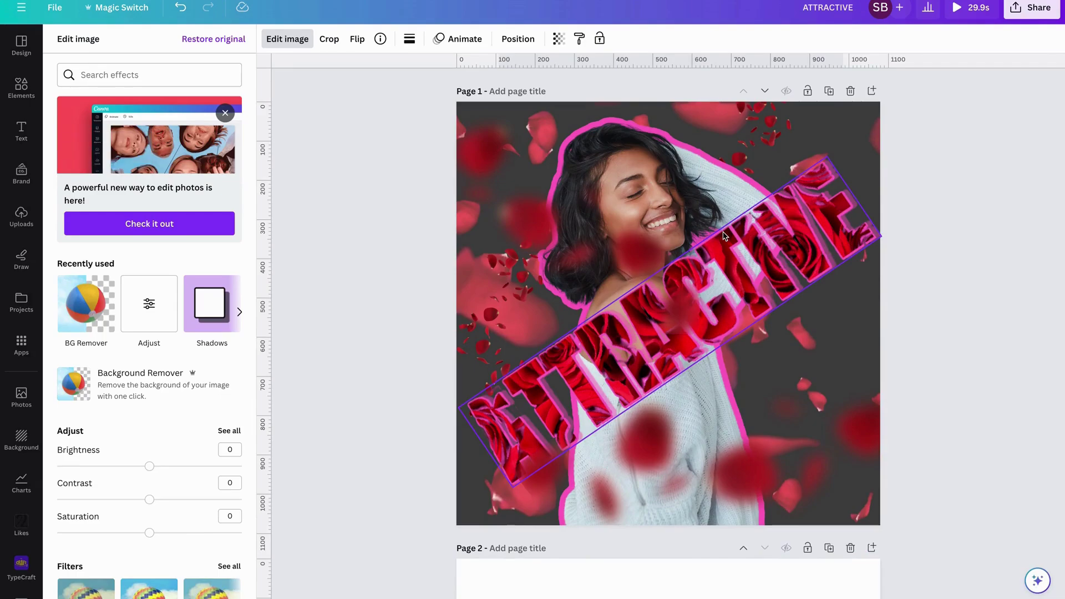
{"action": "left_click_drag", "start_coordinate": [701, 101], "coordinate": [388, 349]}
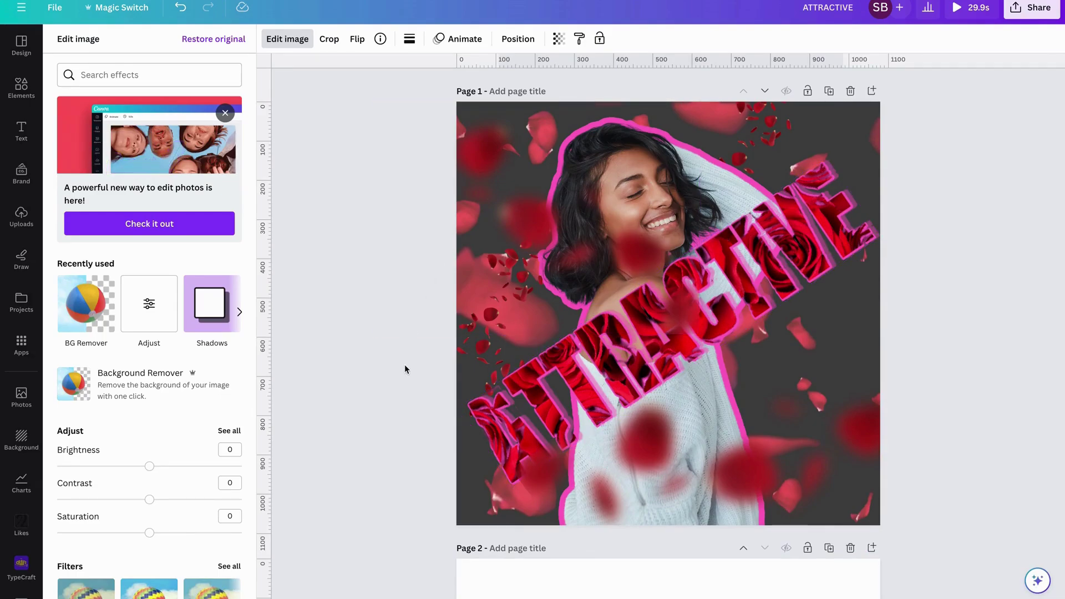
{"action": "scroll", "coordinate": [304, 287], "scroll_direction": "down", "scroll_amount": 4}
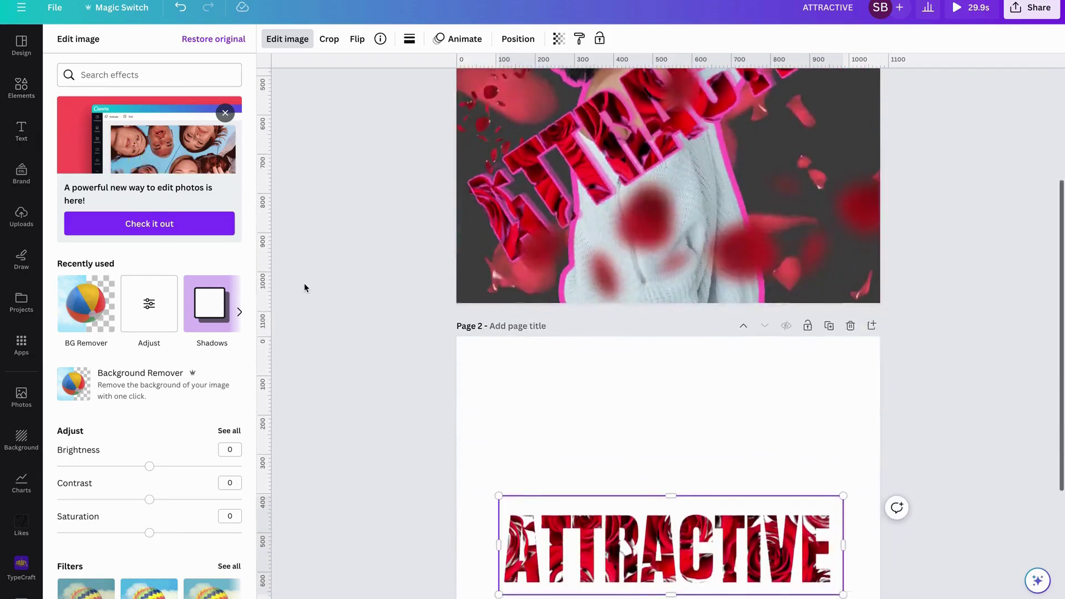
{"action": "scroll", "coordinate": [304, 287], "scroll_direction": "down", "scroll_amount": 3}
Insert the recently used video "Falling petals of roses with an alpha channel" on page 2.
{"action": "left_click", "coordinate": [22, 89]}
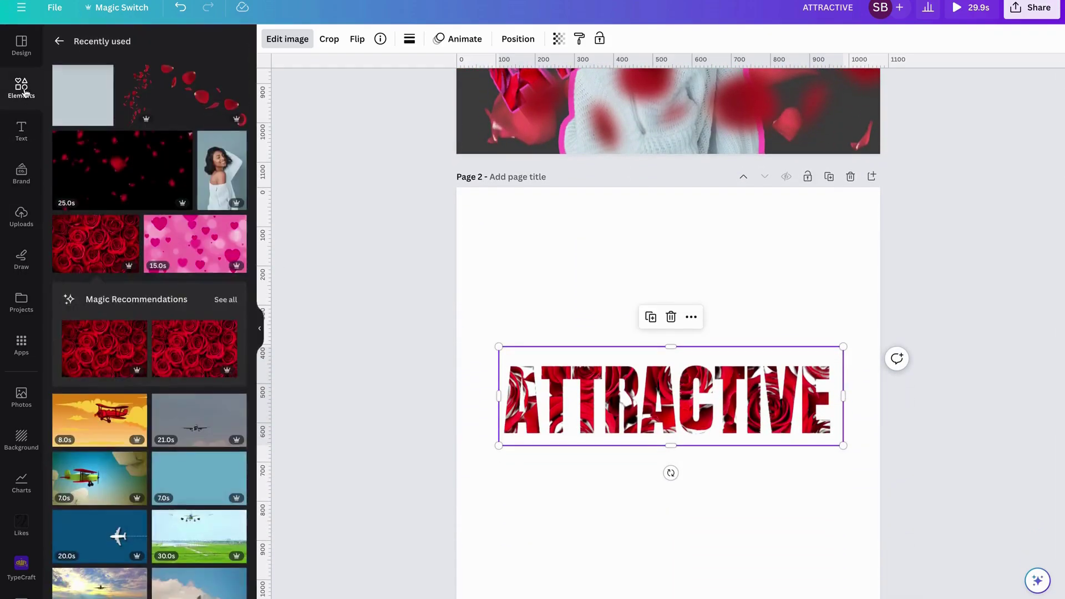
{"action": "mouse_move", "coordinate": [109, 172]}
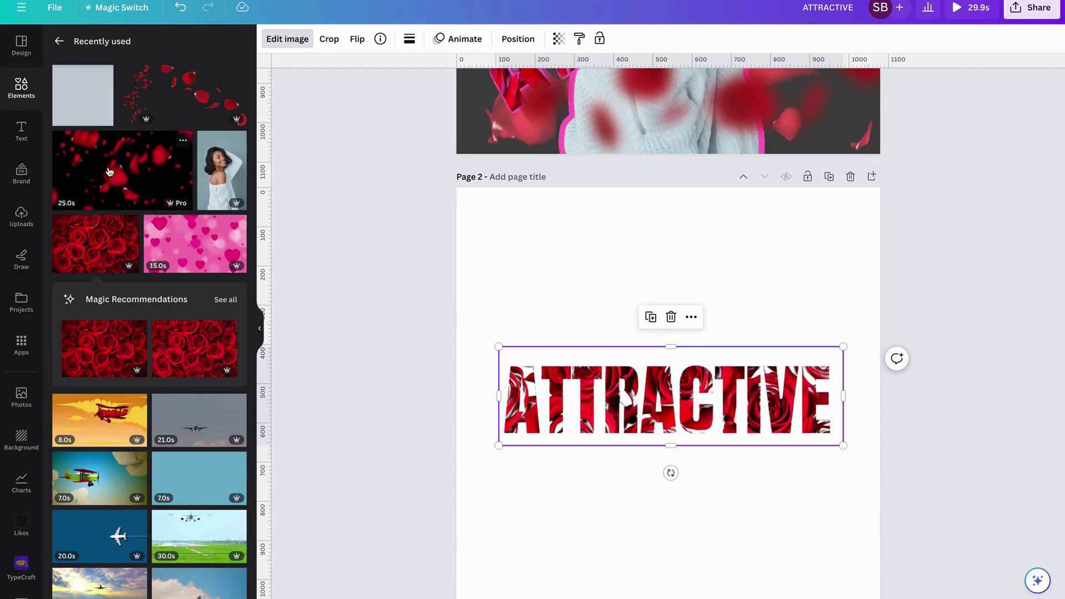
{"action": "left_click", "coordinate": [183, 141]}
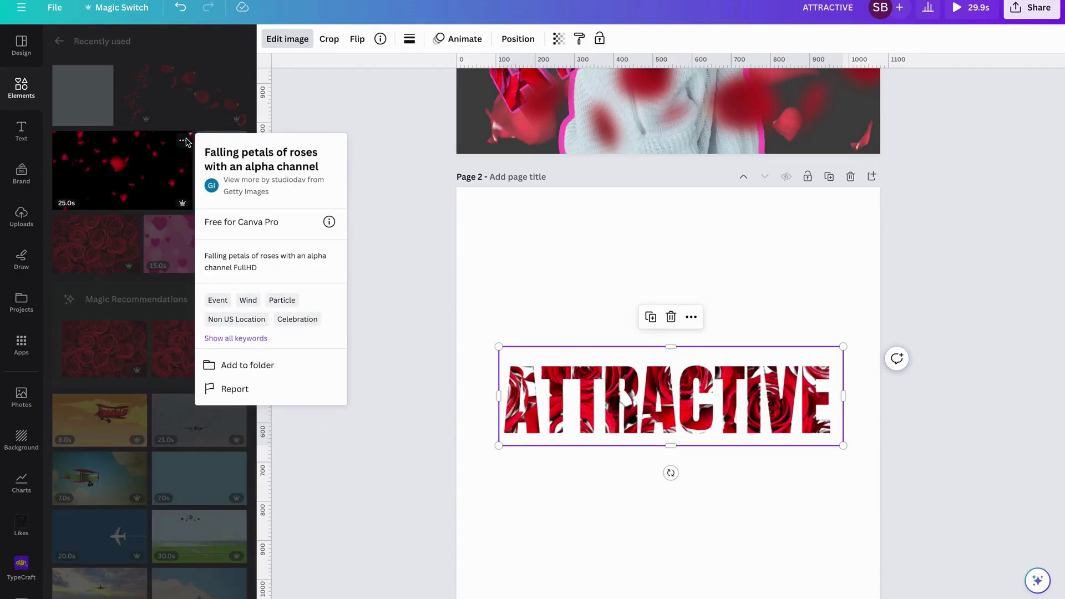
{"action": "left_click", "coordinate": [142, 168]}
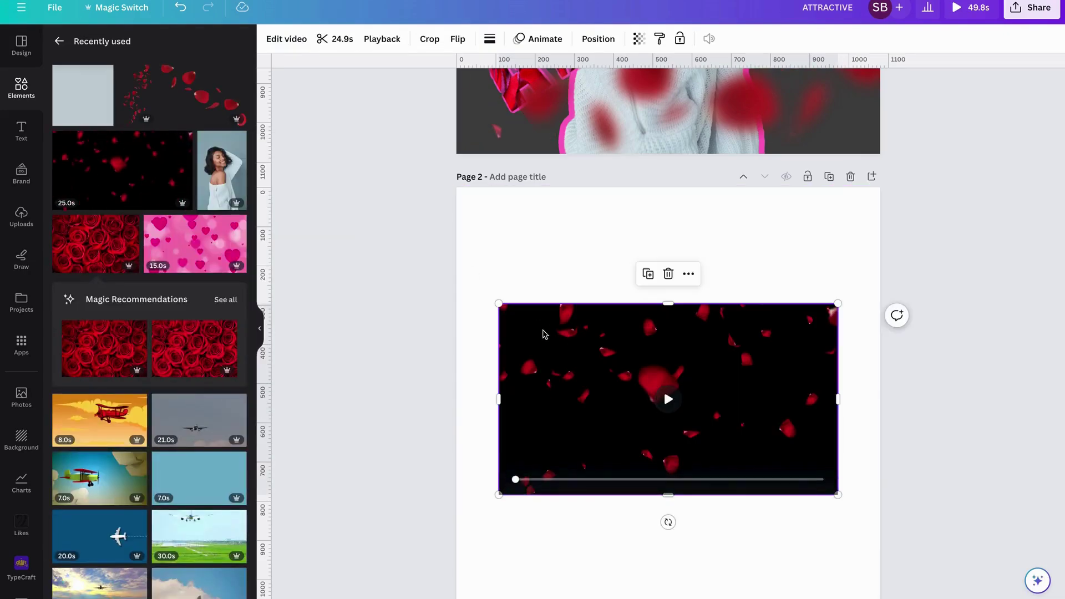
Enlarge the falling petals video from the page's upper-left corner and center it so it covers all of page 2.
{"action": "left_click_drag", "start_coordinate": [543, 334], "coordinate": [516, 226]}
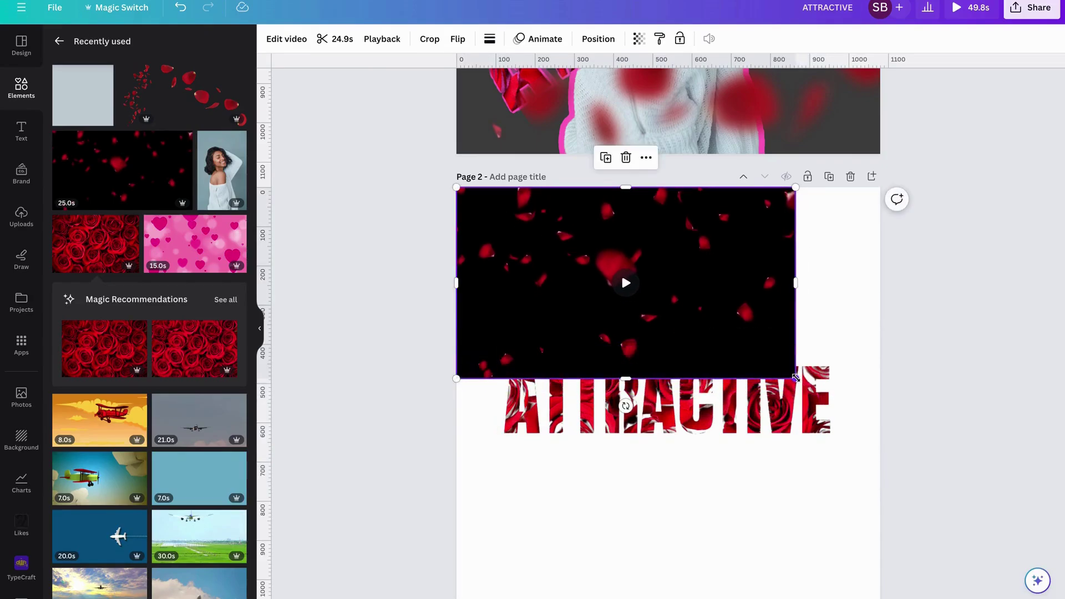
{"action": "left_click_drag", "start_coordinate": [796, 378], "coordinate": [1062, 535]}
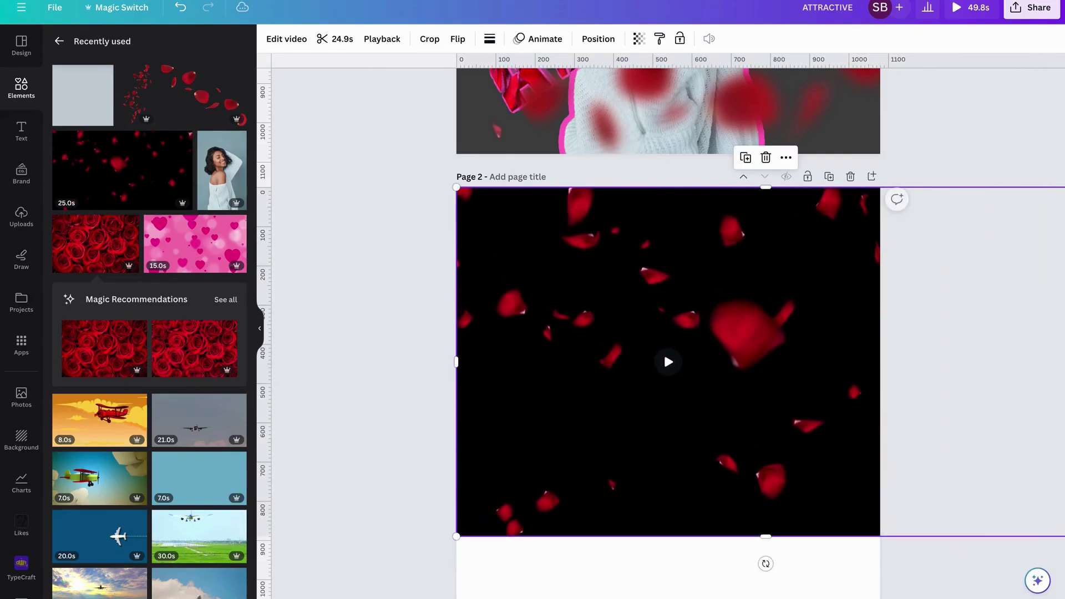
{"action": "scroll", "coordinate": [855, 507], "scroll_direction": "down", "scroll_amount": 2}
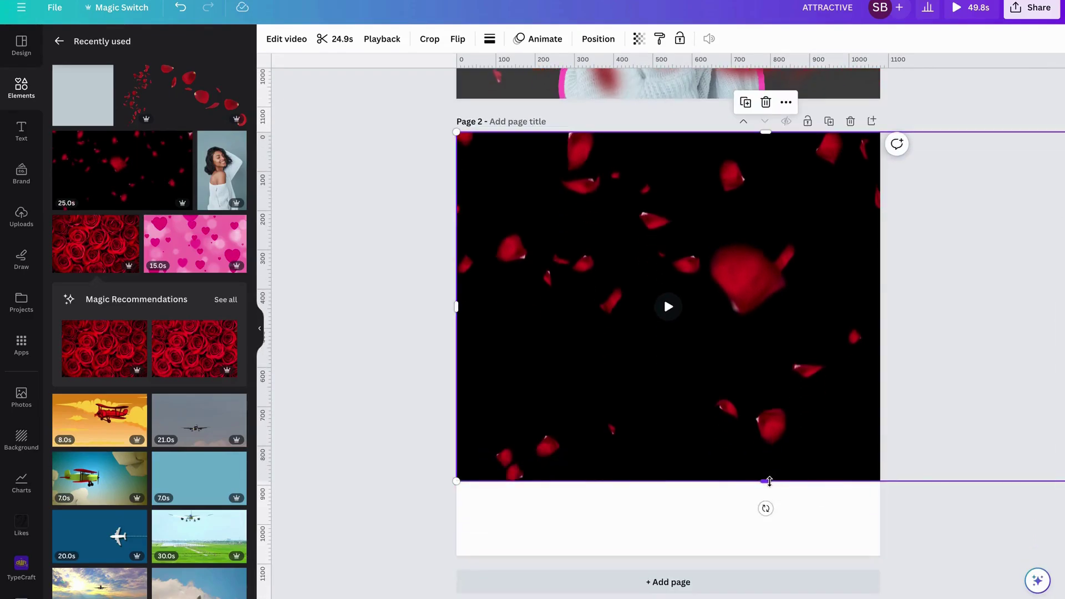
{"action": "left_click_drag", "start_coordinate": [769, 482], "coordinate": [765, 564]}
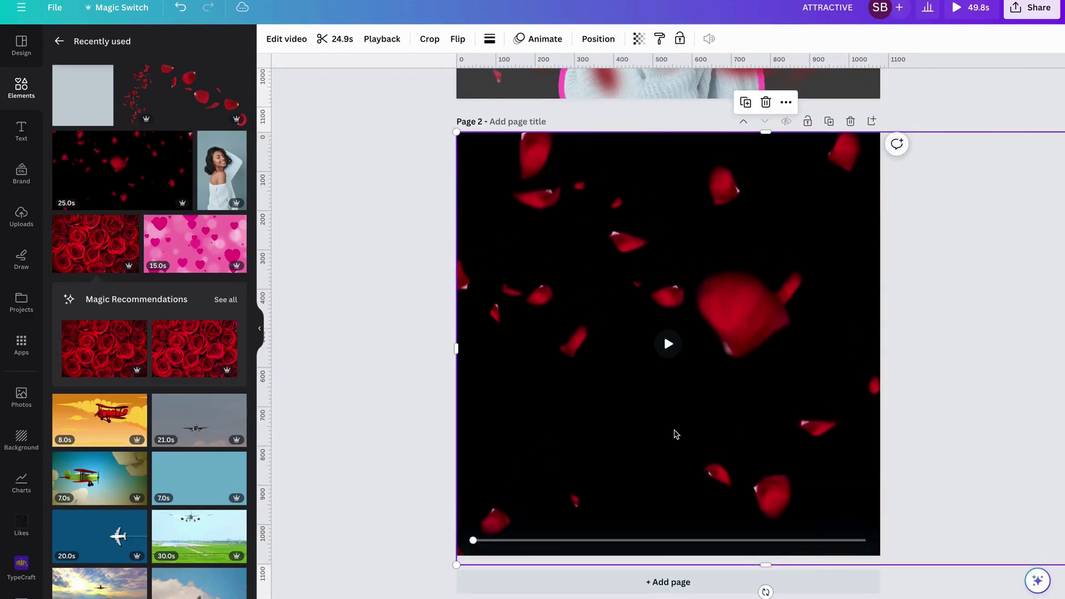
{"action": "left_click_drag", "start_coordinate": [754, 285], "coordinate": [692, 274]}
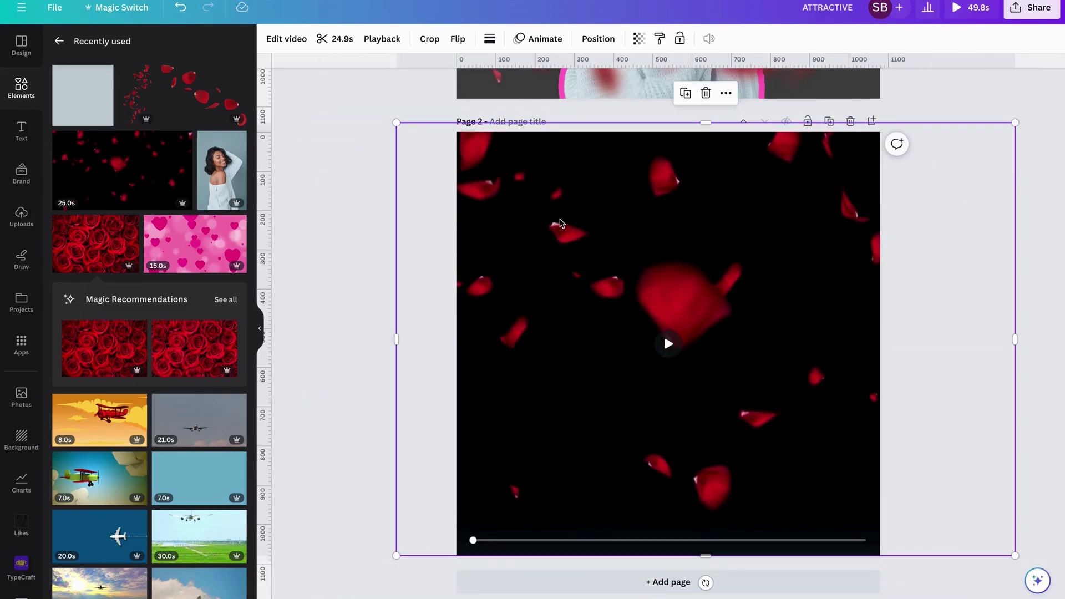
Send the falling petals video to the back, behind the ATTRACTIVE lettering.
{"action": "right_click", "coordinate": [560, 223]}
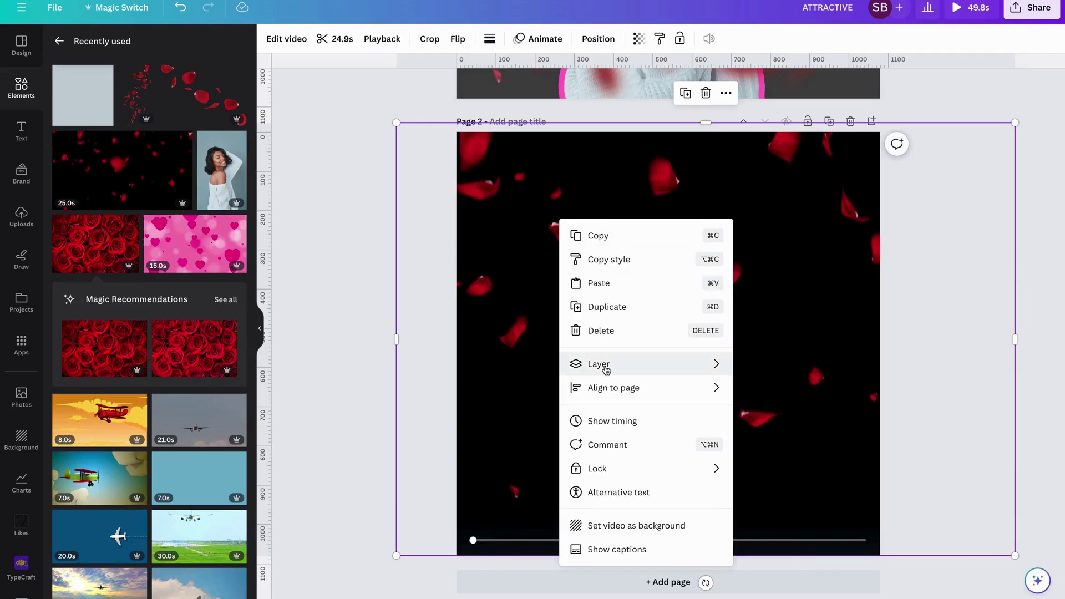
{"action": "mouse_move", "coordinate": [606, 367]}
{"action": "left_click", "coordinate": [797, 439]}
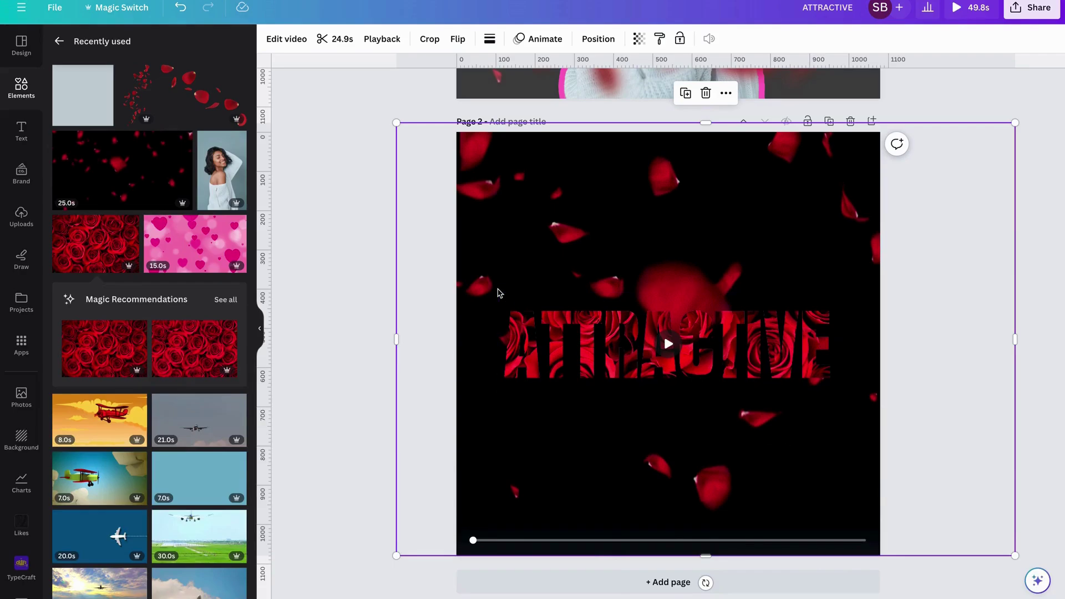
Insert the recently used photo of the smiling woman in a white sweater on page 2 and remove its background.
{"action": "left_click", "coordinate": [242, 143]}
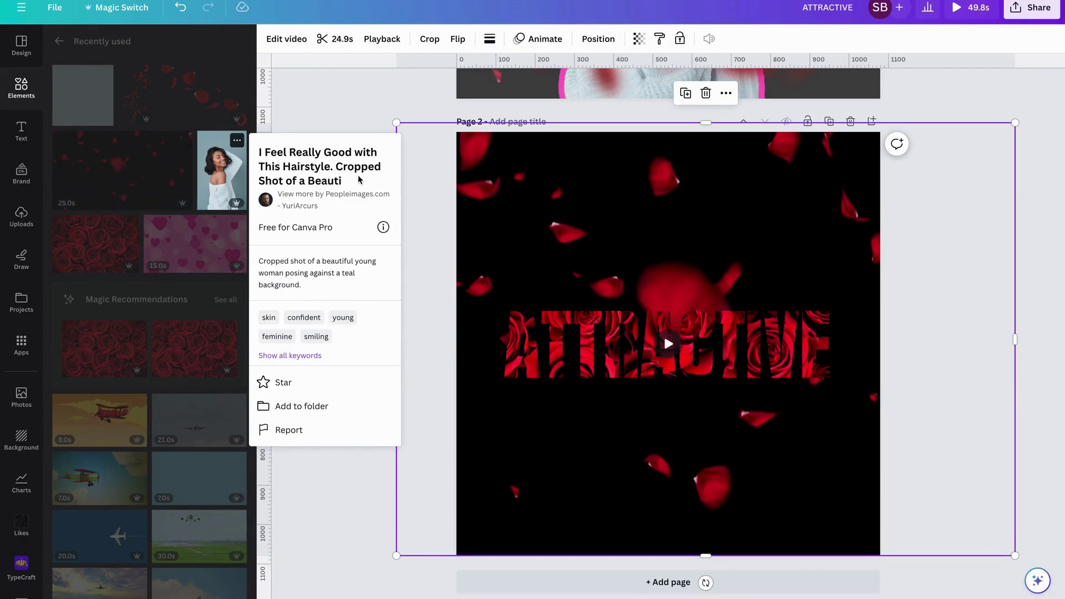
{"action": "left_click", "coordinate": [230, 175]}
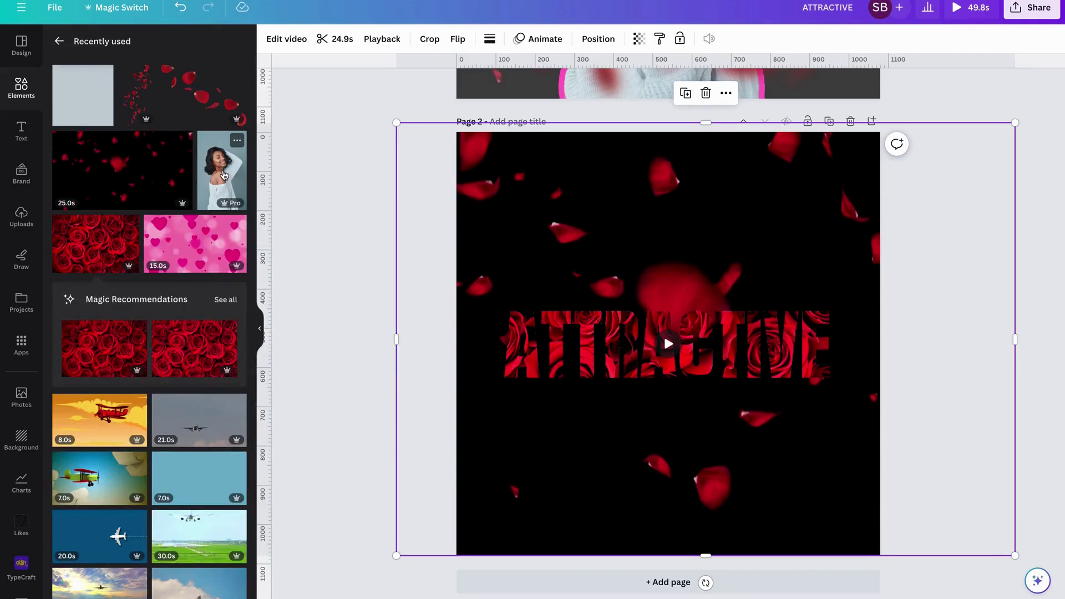
{"action": "left_click", "coordinate": [224, 176]}
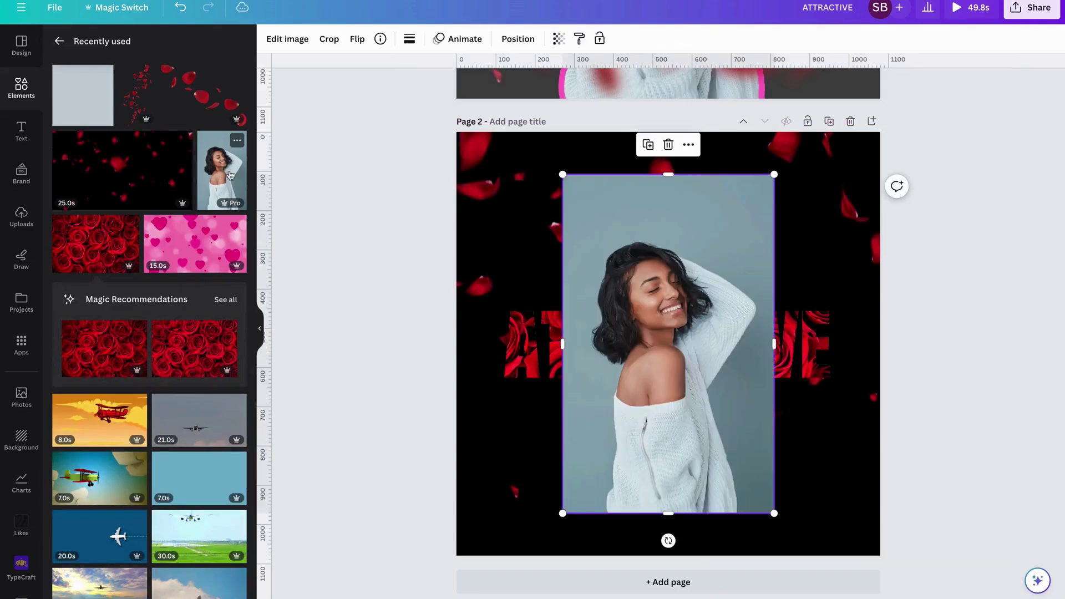
{"action": "left_click", "coordinate": [287, 40]}
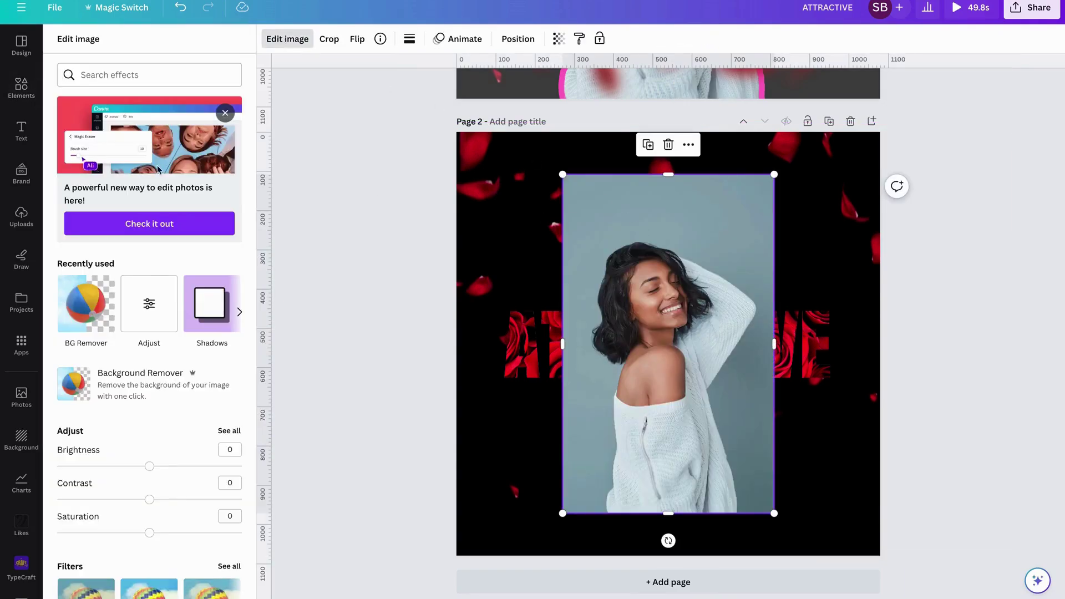
{"action": "left_click", "coordinate": [76, 311]}
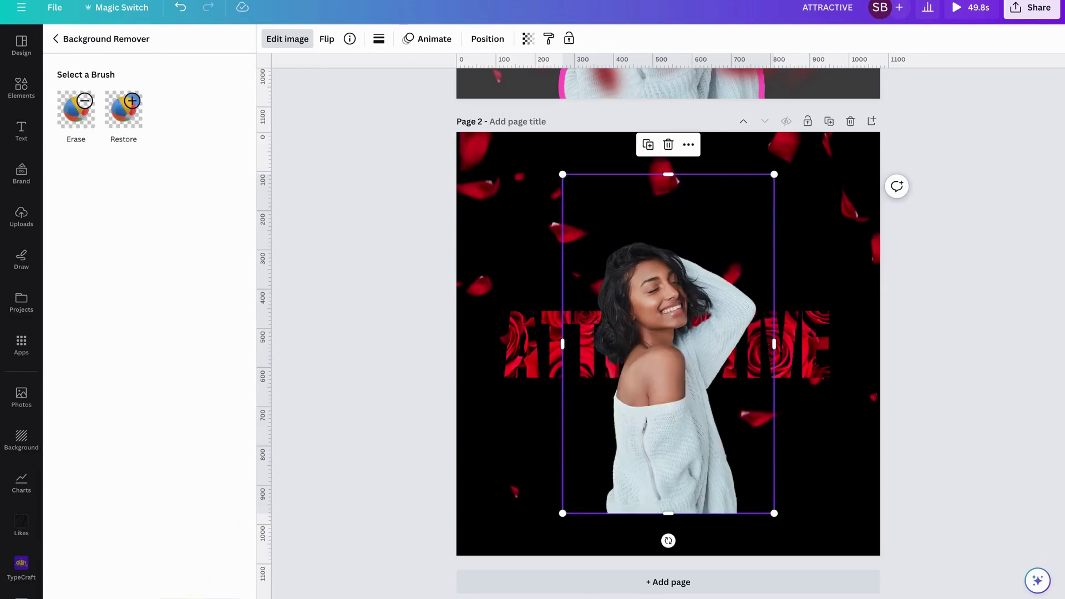
{"action": "left_click", "coordinate": [55, 38]}
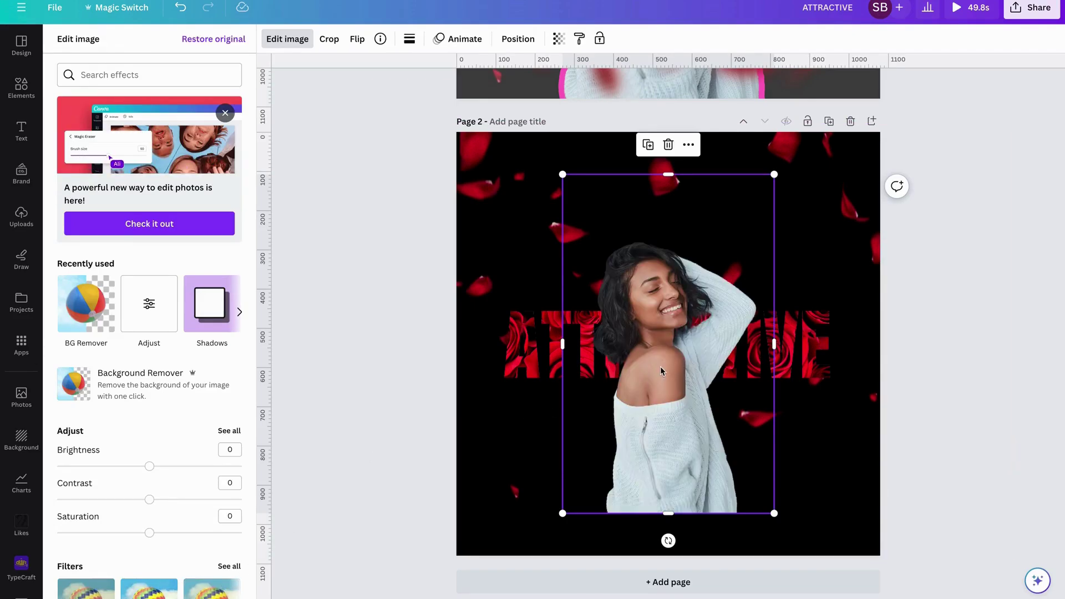
Enlarge the woman cut-out to nearly the full page height and center it against the lower edge of page 2.
{"action": "scroll", "coordinate": [660, 369], "scroll_direction": "up", "scroll_amount": 5}
{"action": "scroll", "coordinate": [660, 366], "scroll_direction": "up", "scroll_amount": 1}
{"action": "scroll", "coordinate": [660, 366], "scroll_direction": "down", "scroll_amount": 5}
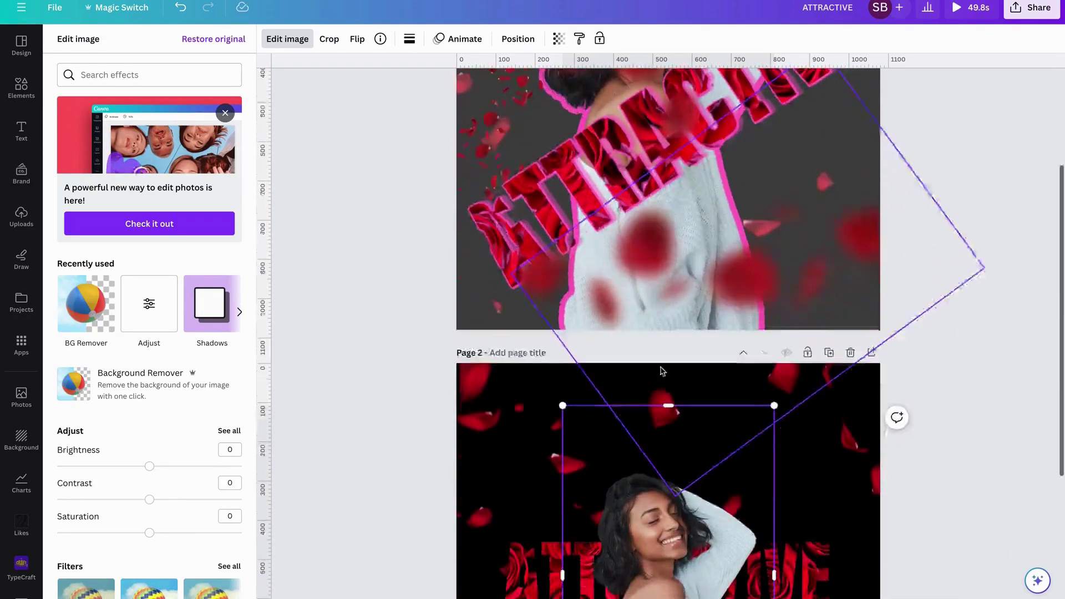
{"action": "scroll", "coordinate": [660, 366], "scroll_direction": "down", "scroll_amount": 1}
{"action": "left_click_drag", "start_coordinate": [655, 316], "coordinate": [656, 366]}
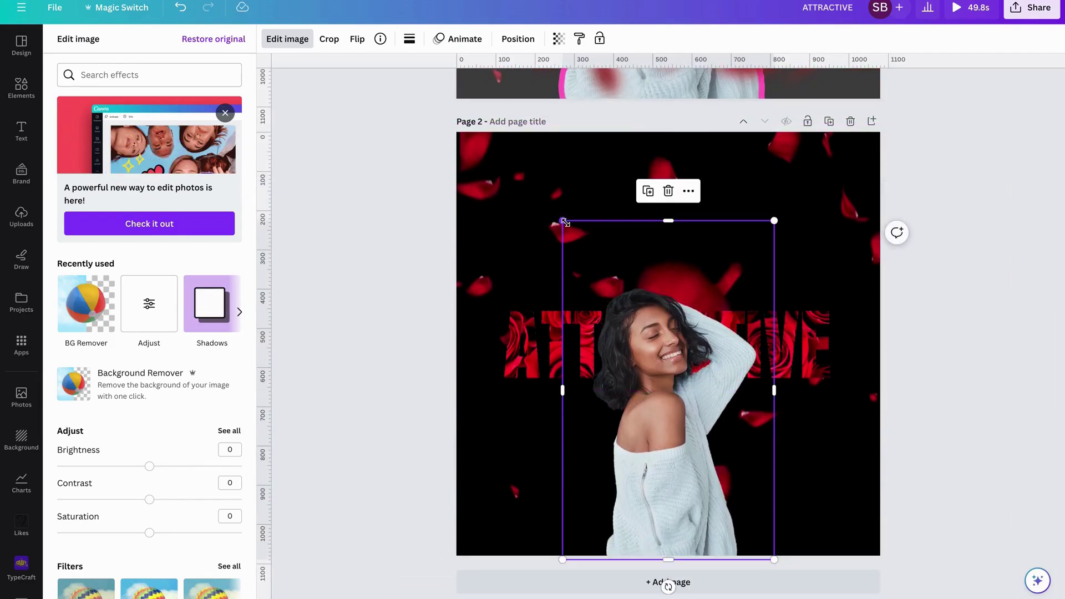
{"action": "left_click_drag", "start_coordinate": [563, 221], "coordinate": [423, 65]}
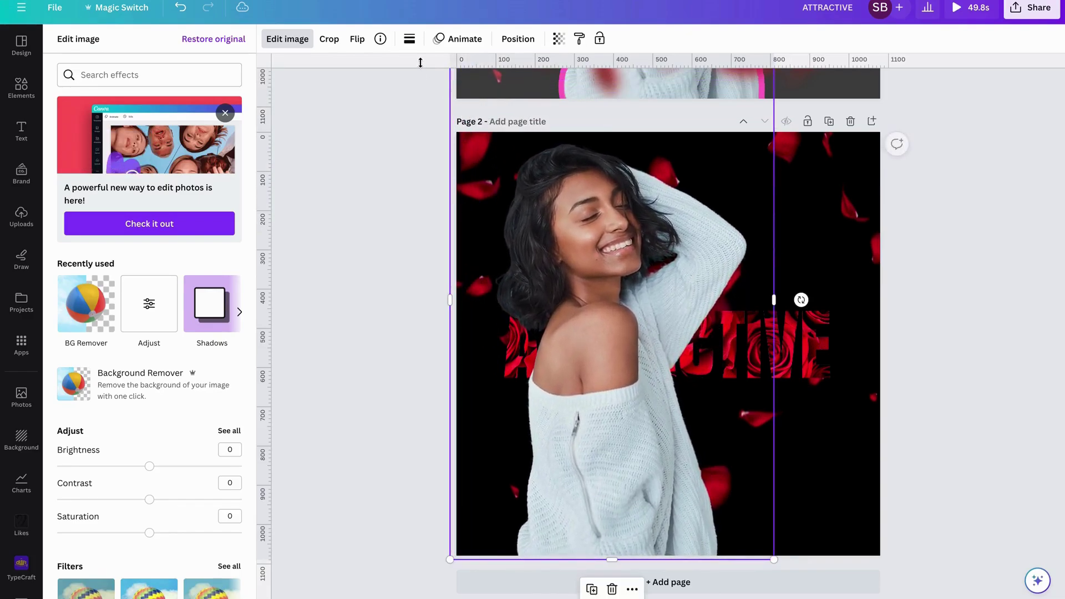
{"action": "left_click_drag", "start_coordinate": [597, 237], "coordinate": [651, 235]}
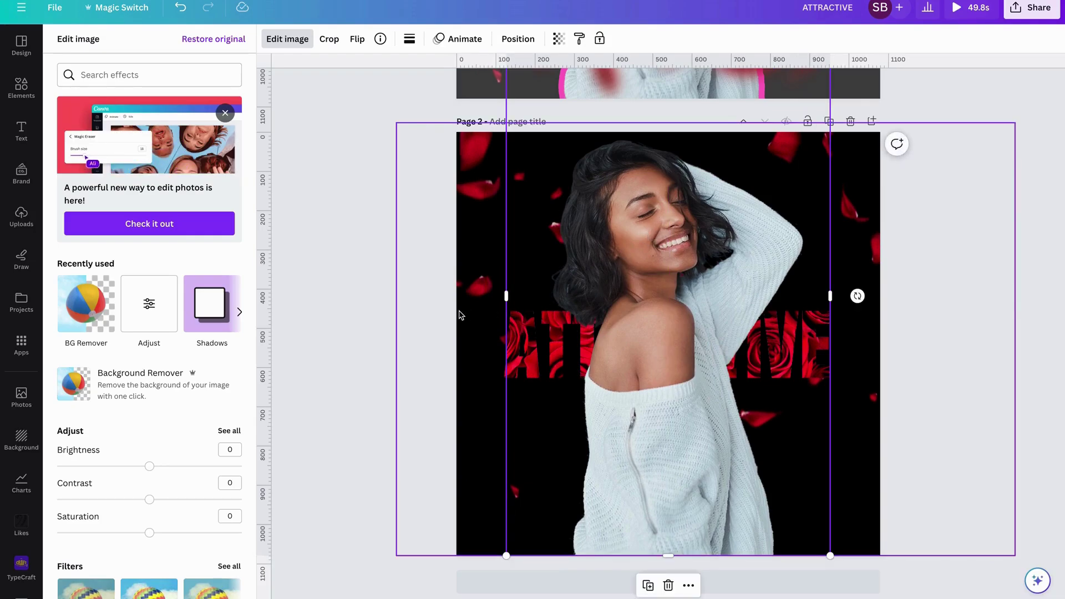
Apply a Glow shadow to the woman cut-out with size 15, transparency 100 and blur 0.
{"action": "left_click", "coordinate": [212, 307]}
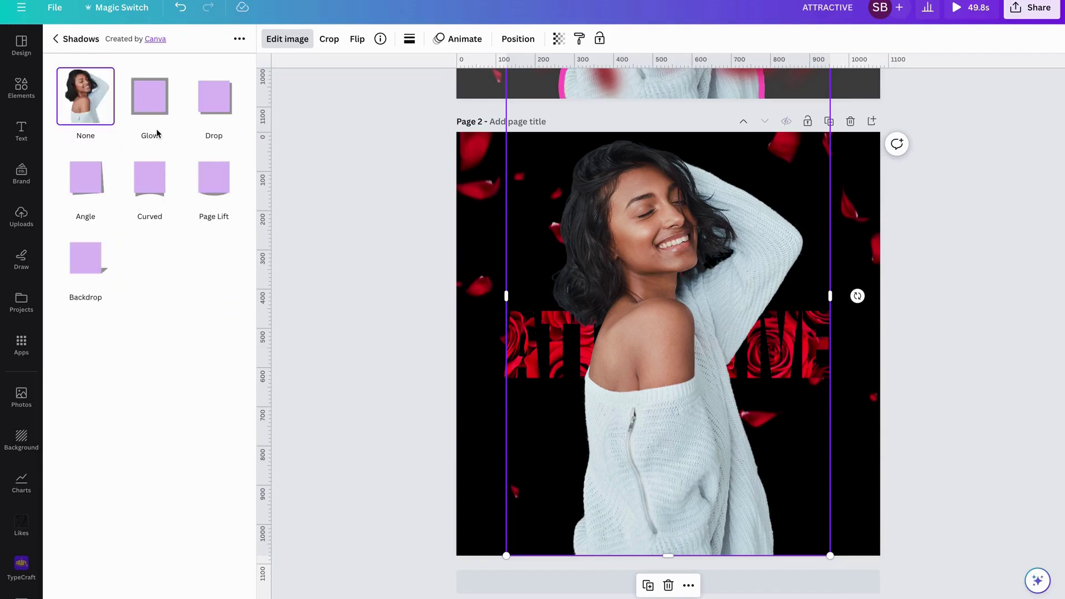
{"action": "left_click", "coordinate": [147, 104]}
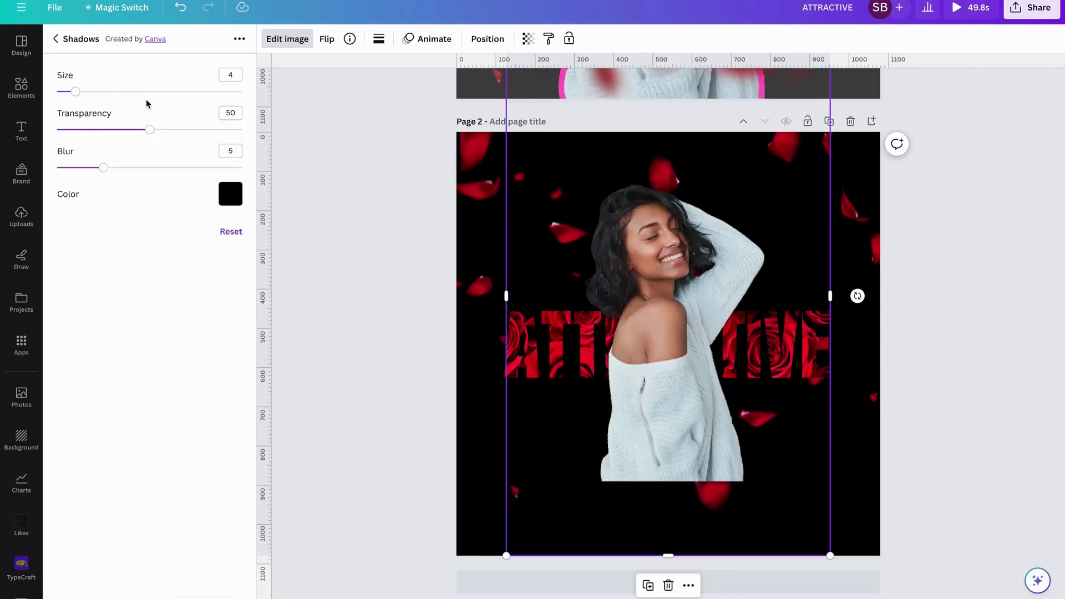
{"action": "left_click_drag", "start_coordinate": [77, 95], "coordinate": [127, 100]}
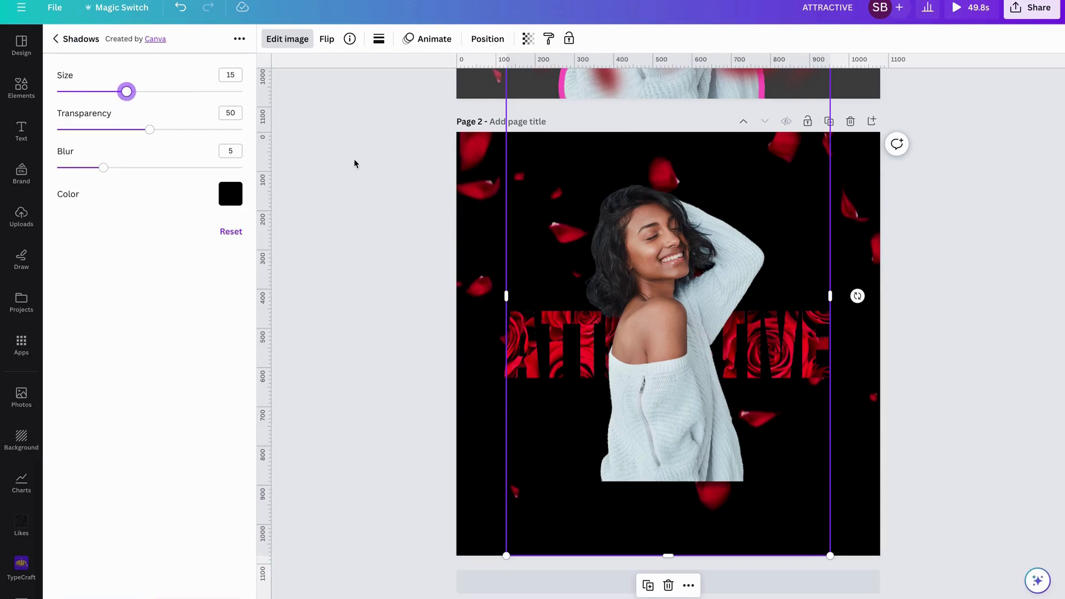
{"action": "scroll", "coordinate": [354, 162], "scroll_direction": "up", "scroll_amount": 2}
{"action": "scroll", "coordinate": [354, 162], "scroll_direction": "down", "scroll_amount": 1}
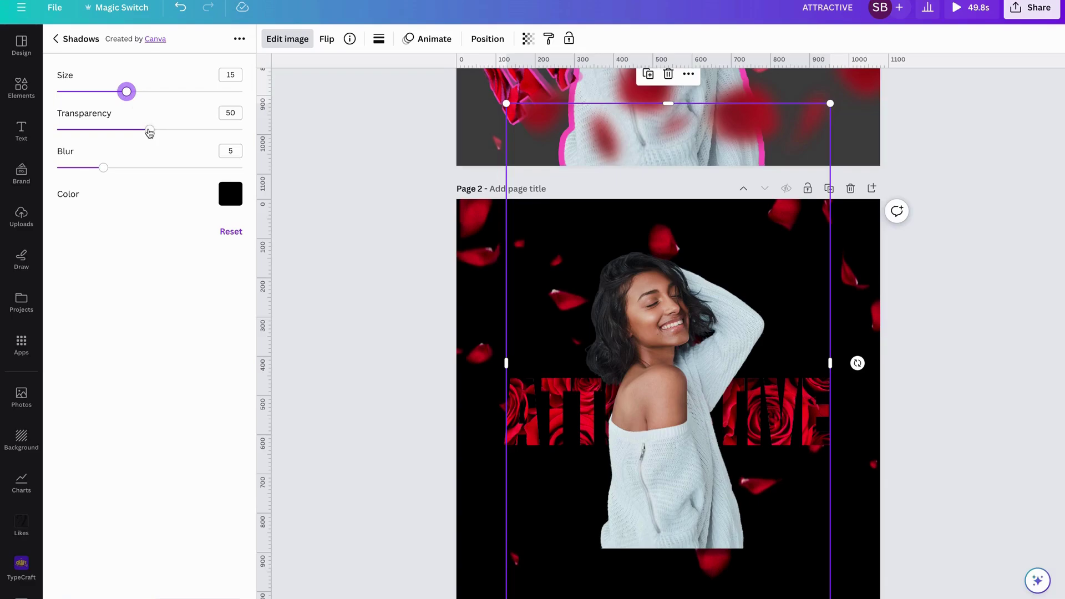
{"action": "left_click_drag", "start_coordinate": [150, 133], "coordinate": [243, 130]}
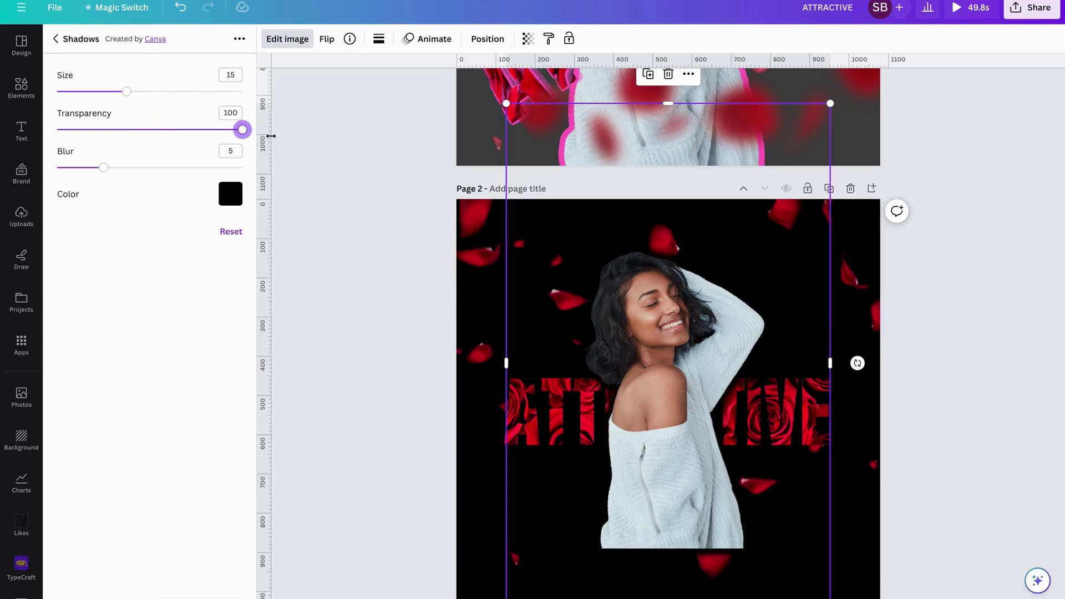
{"action": "left_click_drag", "start_coordinate": [104, 173], "coordinate": [22, 170]}
Set the woman's glow color to pink #ff66c4 and leave the shadow settings.
{"action": "left_click", "coordinate": [231, 197]}
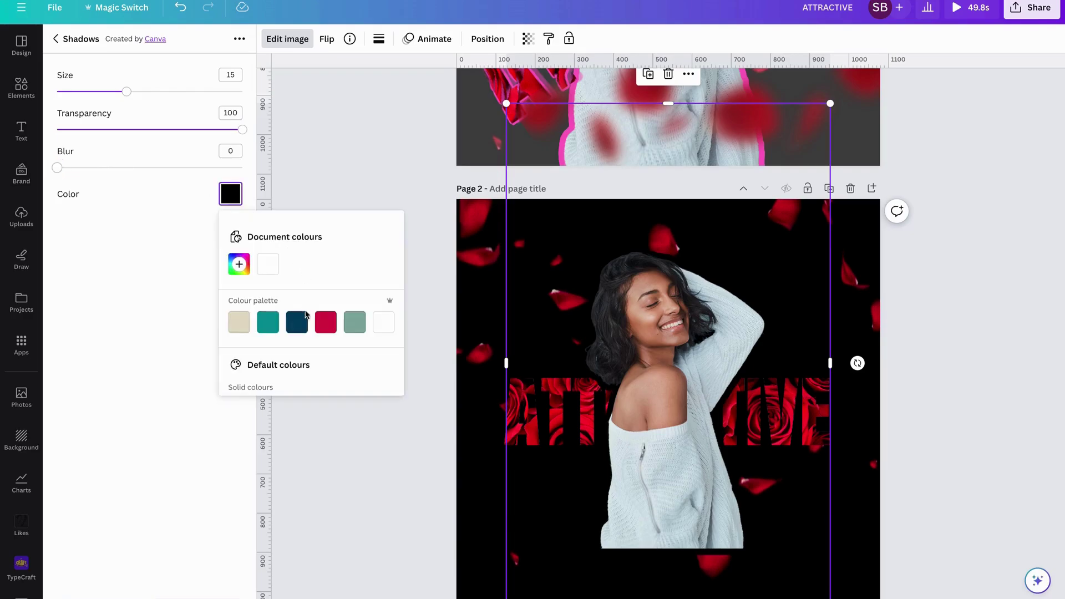
{"action": "scroll", "coordinate": [299, 321], "scroll_direction": "down", "scroll_amount": 3}
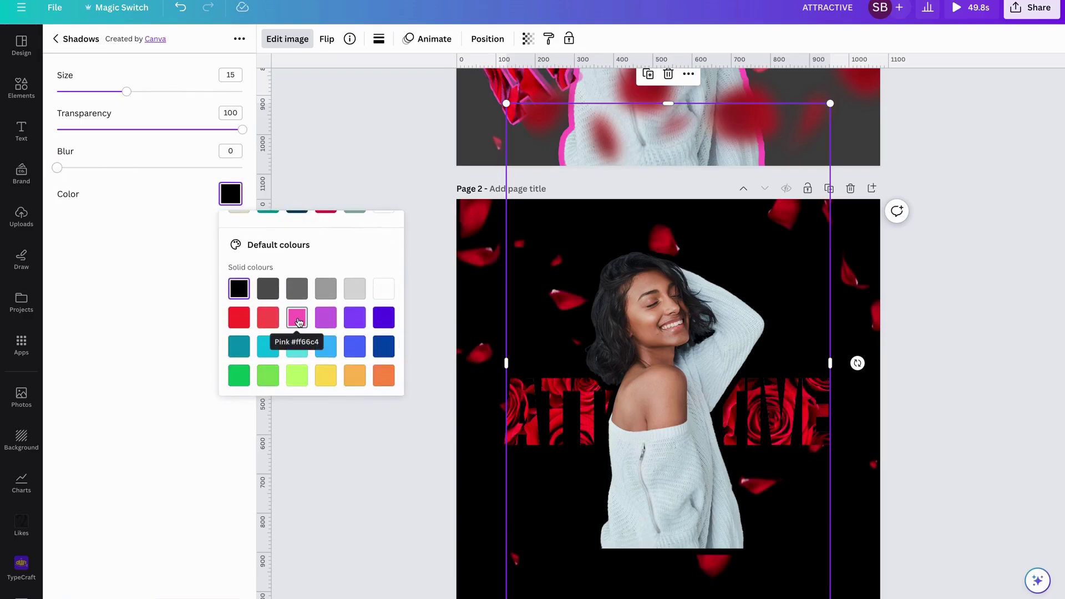
{"action": "left_click", "coordinate": [297, 321]}
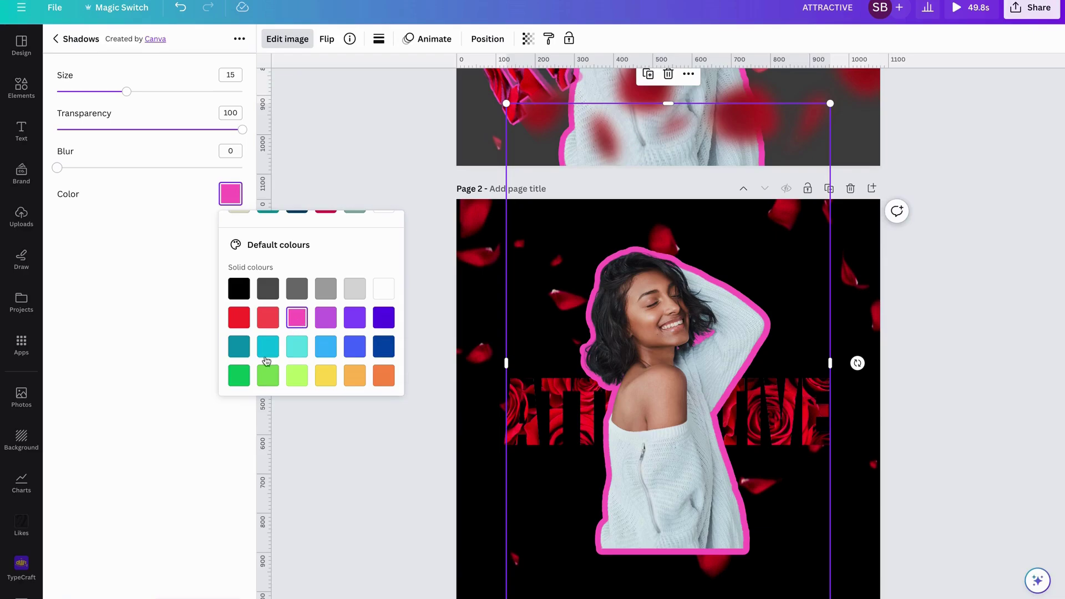
{"action": "left_click", "coordinate": [158, 524]}
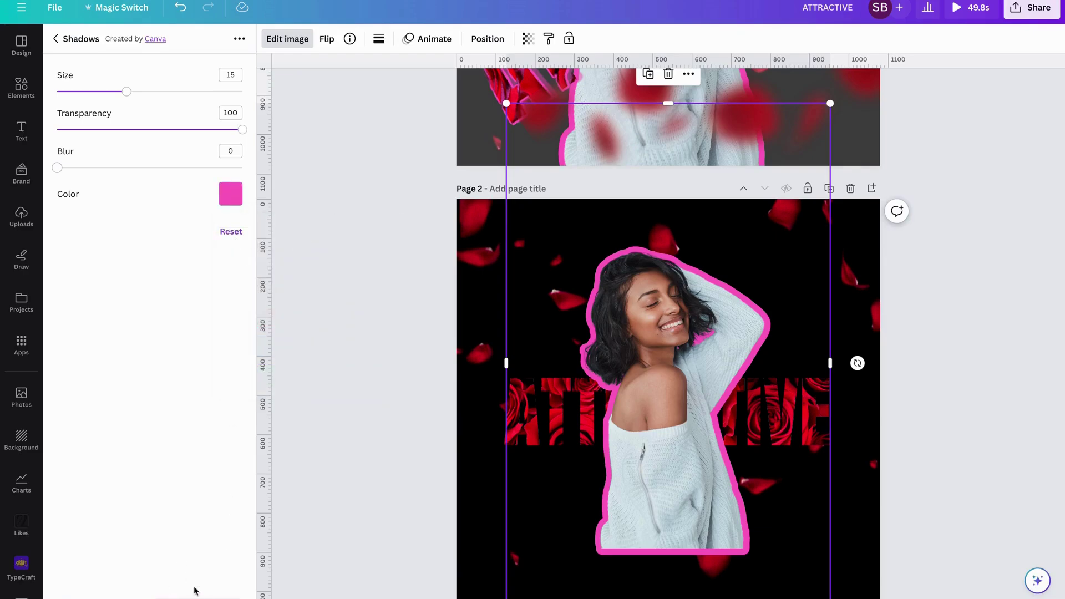
{"action": "left_click", "coordinate": [55, 38]}
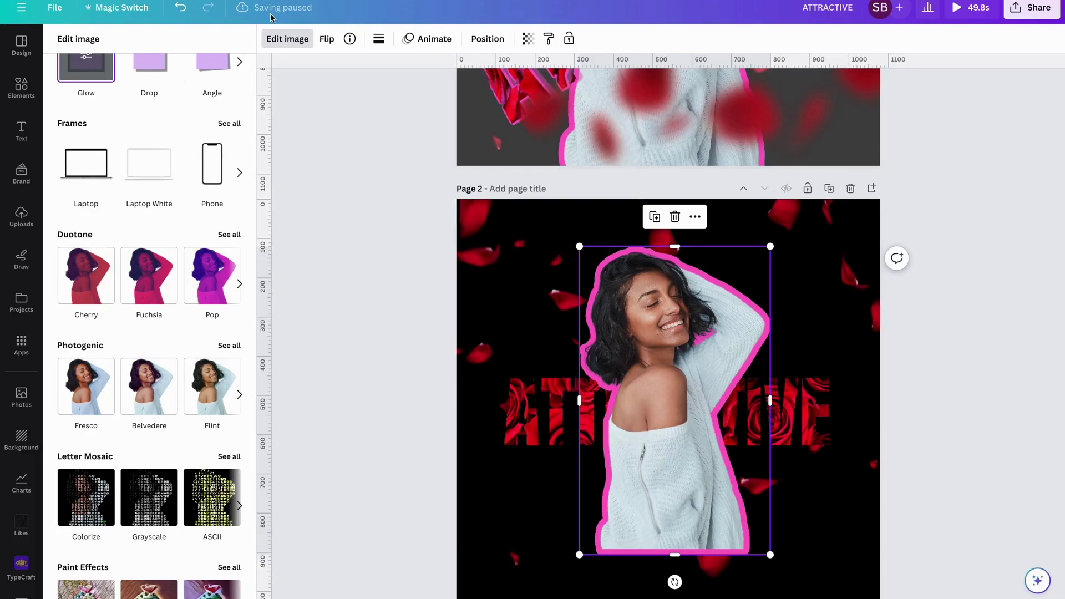
{"action": "key", "text": "ctrl+z"}
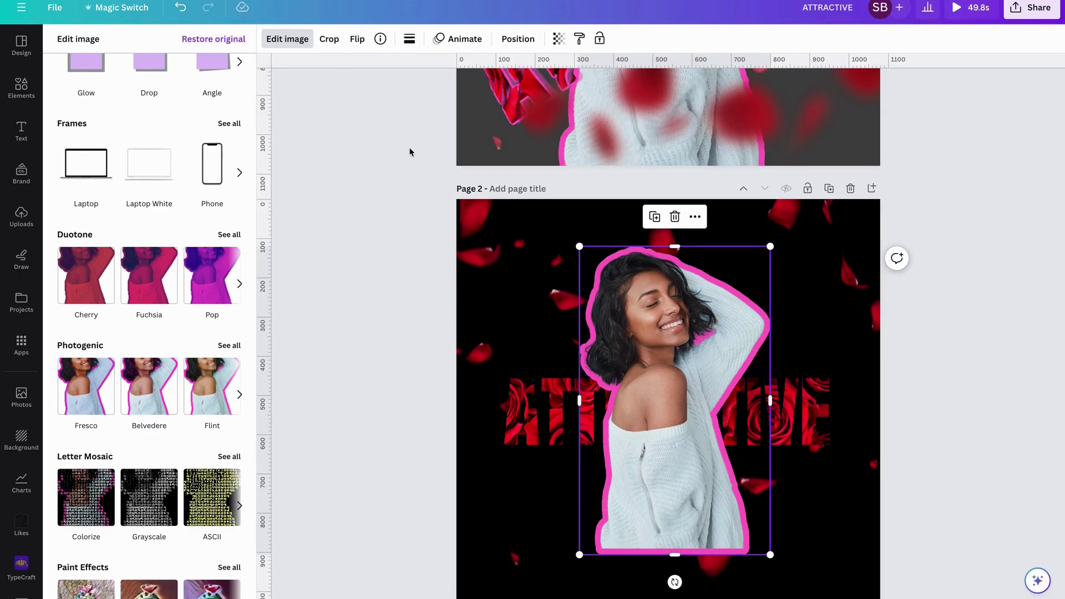
Enlarge the pink-outlined woman until her lower edge runs past the page, and center her on page 2.
{"action": "scroll", "coordinate": [516, 307], "scroll_direction": "down", "scroll_amount": 1}
{"action": "scroll", "coordinate": [516, 307], "scroll_direction": "down", "scroll_amount": 2}
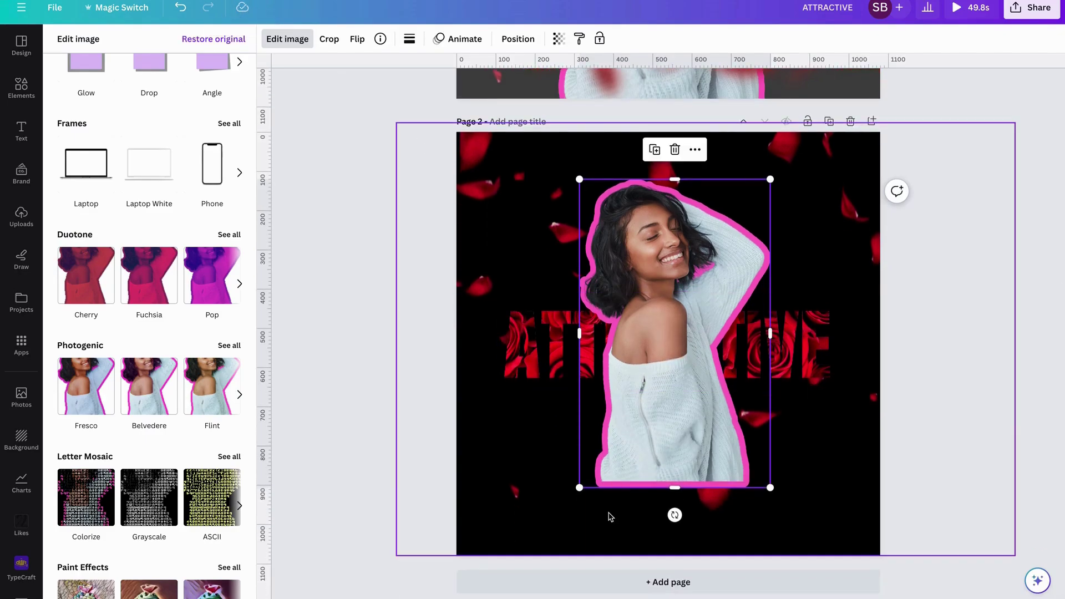
{"action": "left_click_drag", "start_coordinate": [580, 489], "coordinate": [517, 588]}
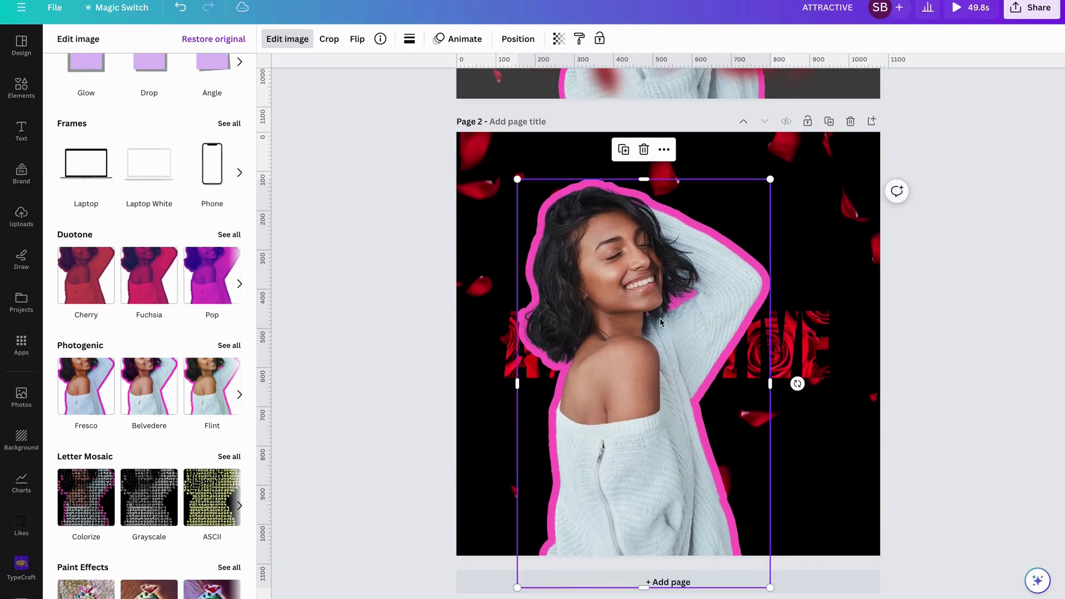
{"action": "left_click_drag", "start_coordinate": [641, 333], "coordinate": [681, 323]}
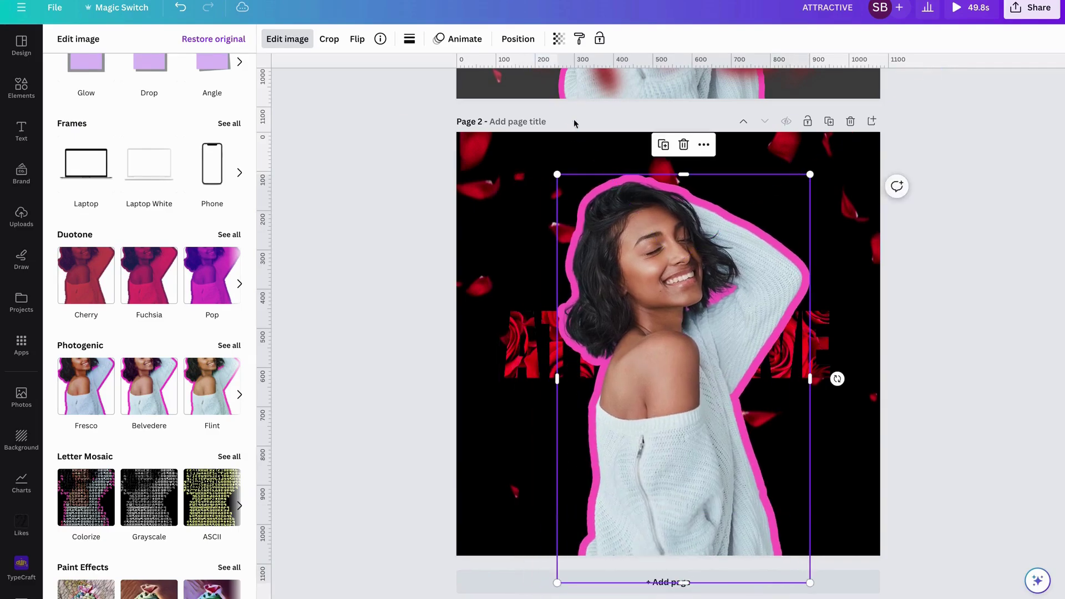
{"action": "left_click_drag", "start_coordinate": [559, 173], "coordinate": [537, 142]}
{"action": "left_click_drag", "start_coordinate": [600, 208], "coordinate": [609, 209]}
Send the woman cut-out one layer backward, behind the ATTRACTIVE lettering, and check the arrangement against page 1.
{"action": "right_click", "coordinate": [609, 208]}
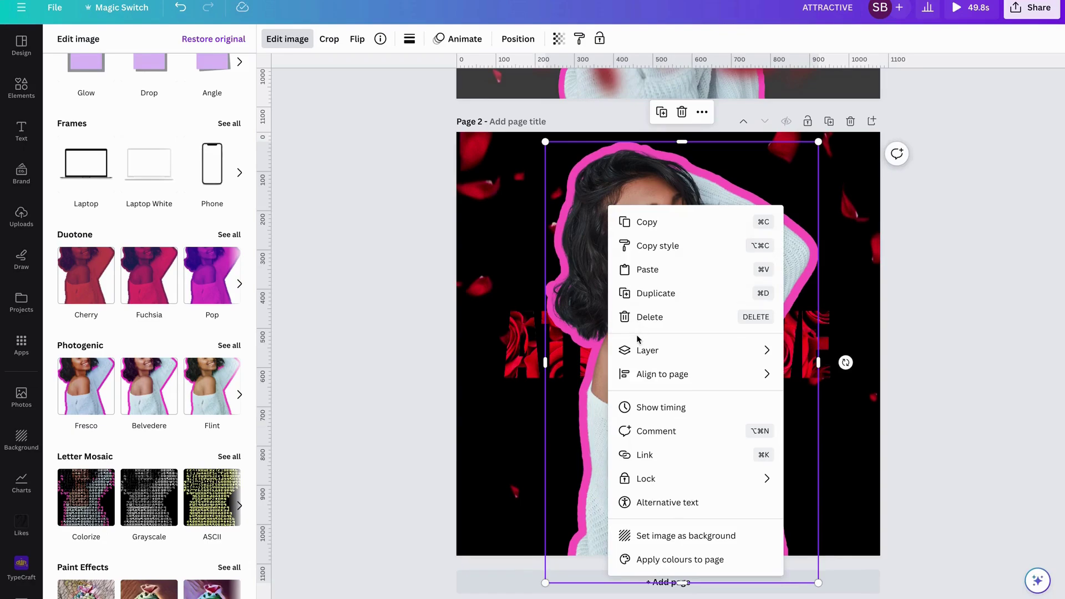
{"action": "mouse_move", "coordinate": [644, 350]}
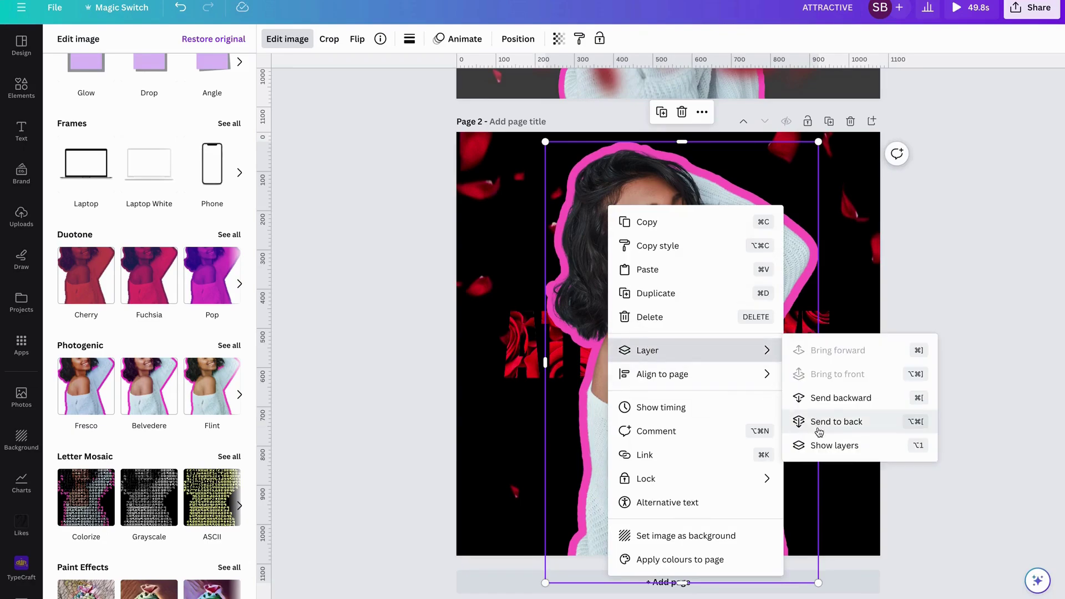
{"action": "left_click", "coordinate": [821, 400]}
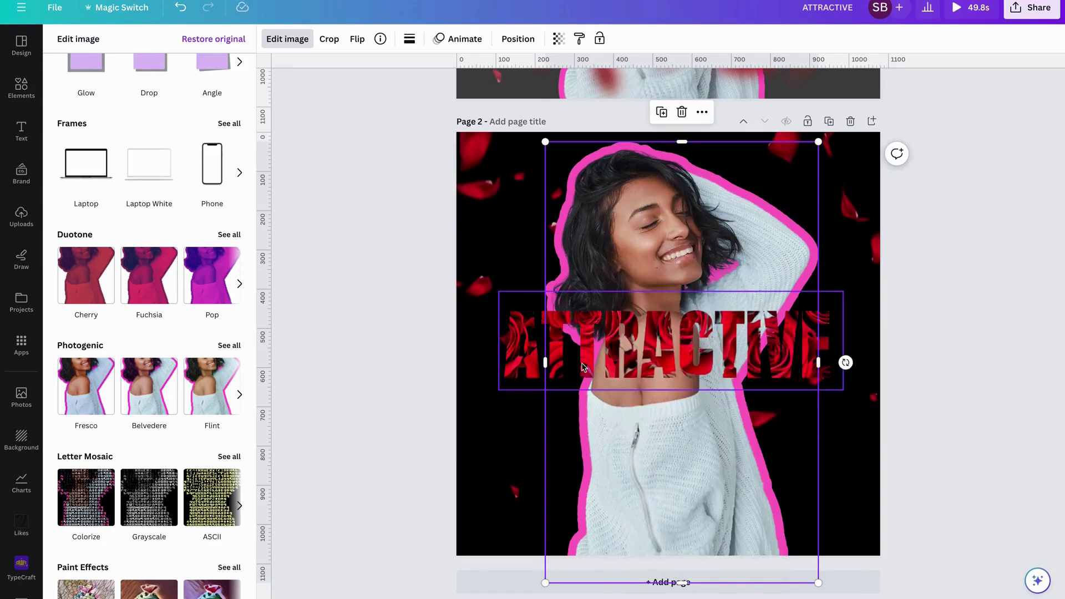
{"action": "scroll", "coordinate": [582, 363], "scroll_direction": "up", "scroll_amount": 7}
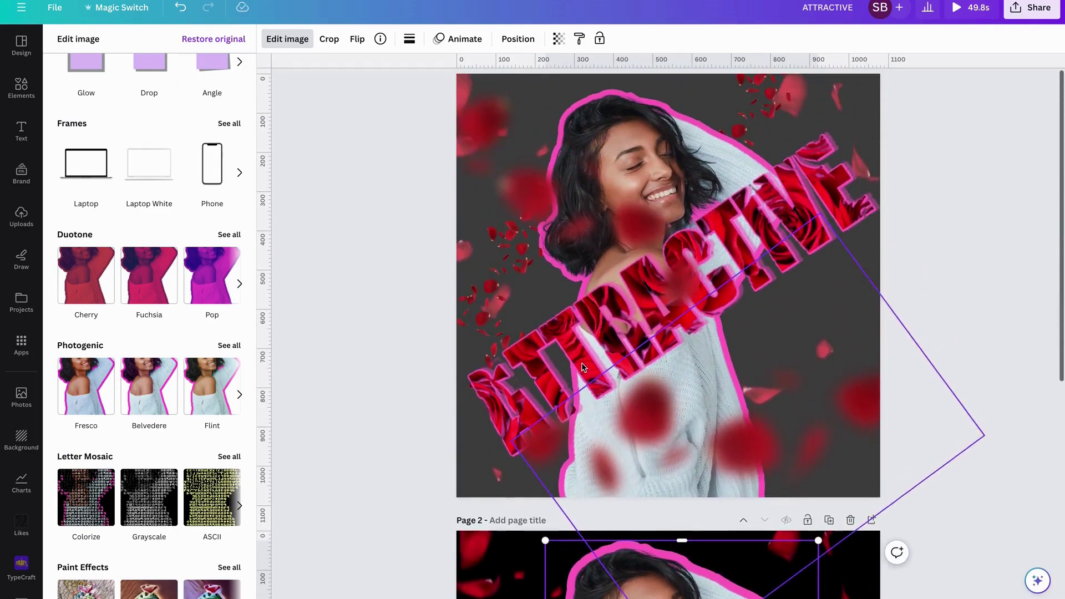
Rotate the ATTRACTIVE lettering diagonally up to the right, enlarge it across the full width of page 2, and compare it with page 1.
{"action": "scroll", "coordinate": [581, 367], "scroll_direction": "down", "scroll_amount": 7}
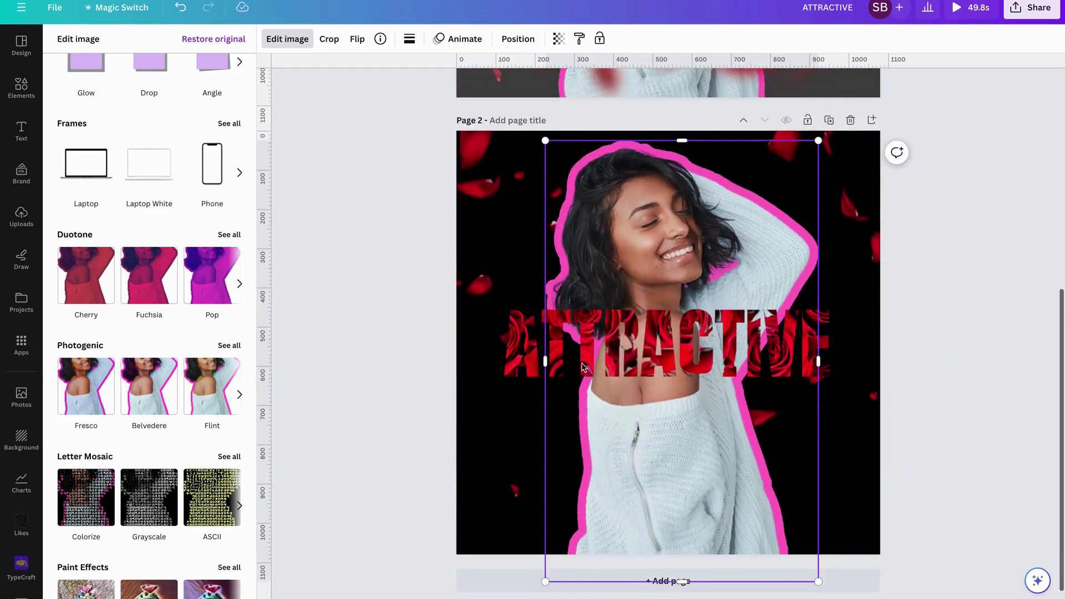
{"action": "left_click", "coordinate": [527, 362]}
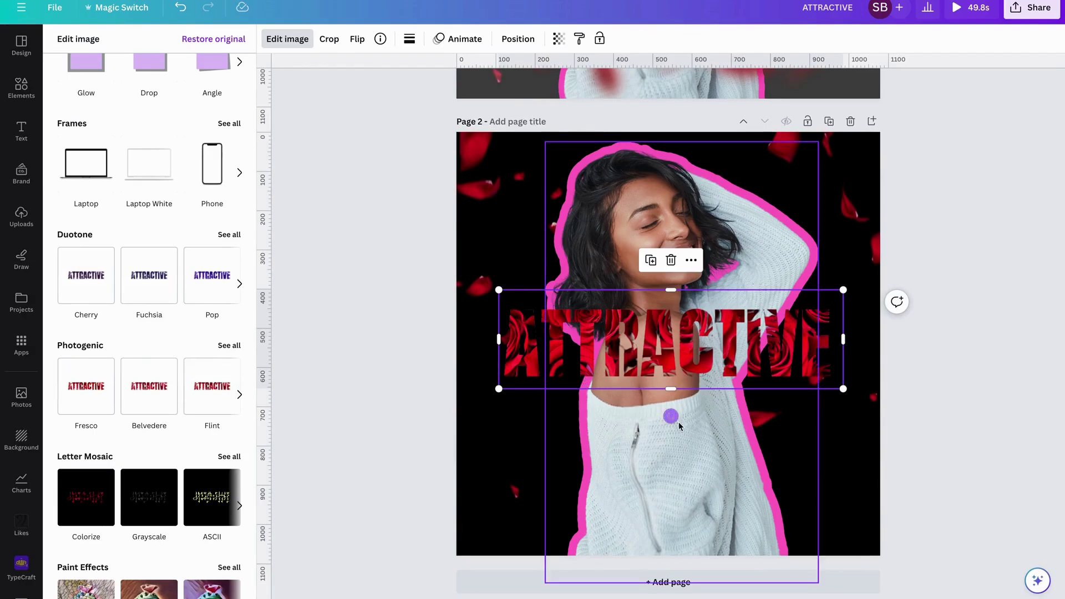
{"action": "left_click_drag", "start_coordinate": [669, 417], "coordinate": [717, 398]}
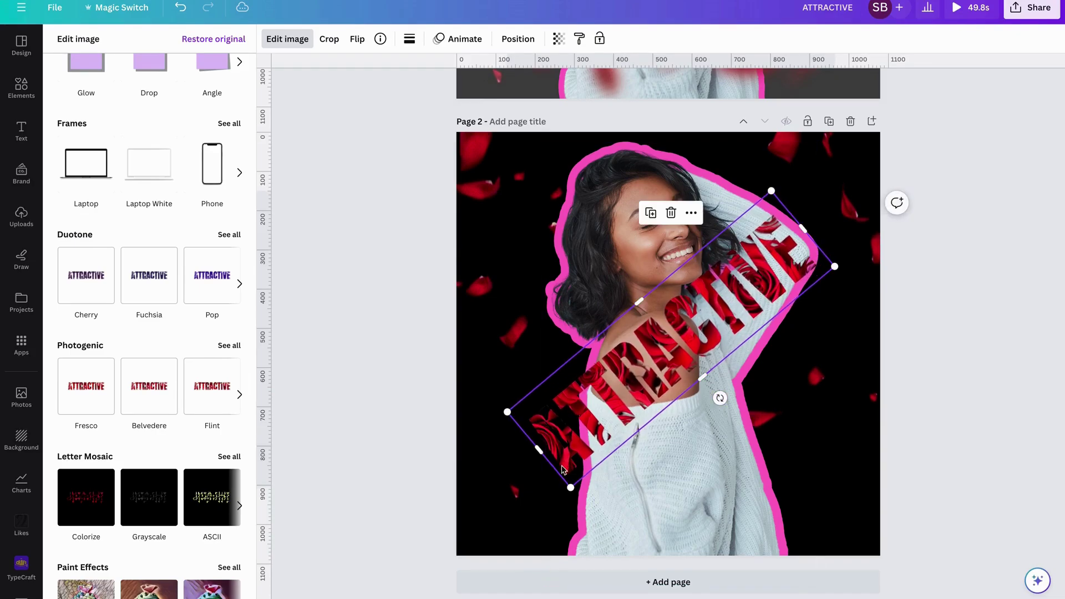
{"action": "left_click_drag", "start_coordinate": [567, 488], "coordinate": [529, 558]}
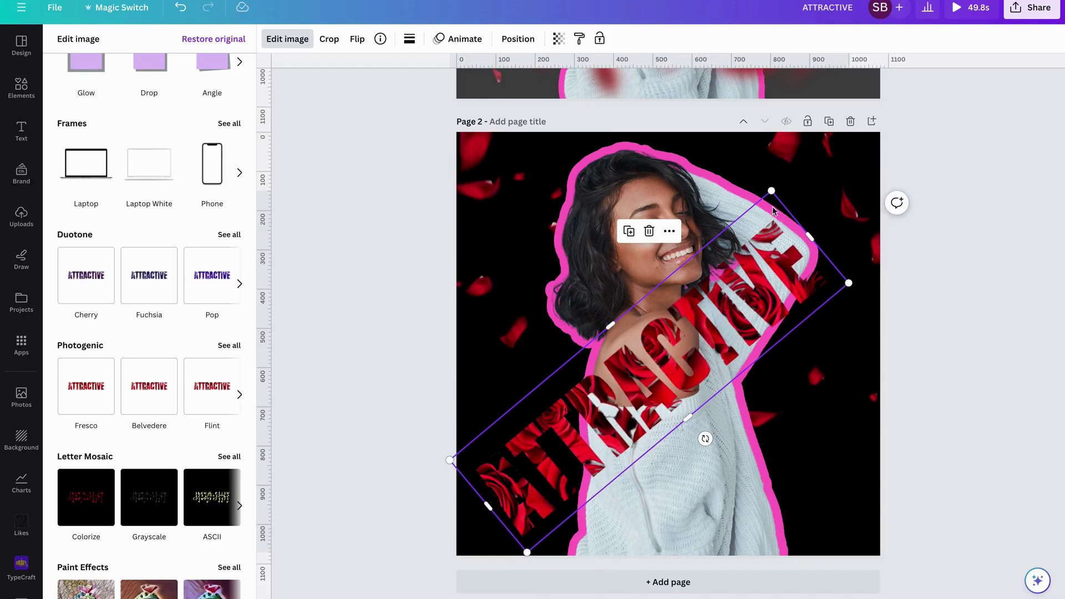
{"action": "left_click_drag", "start_coordinate": [772, 192], "coordinate": [801, 153]}
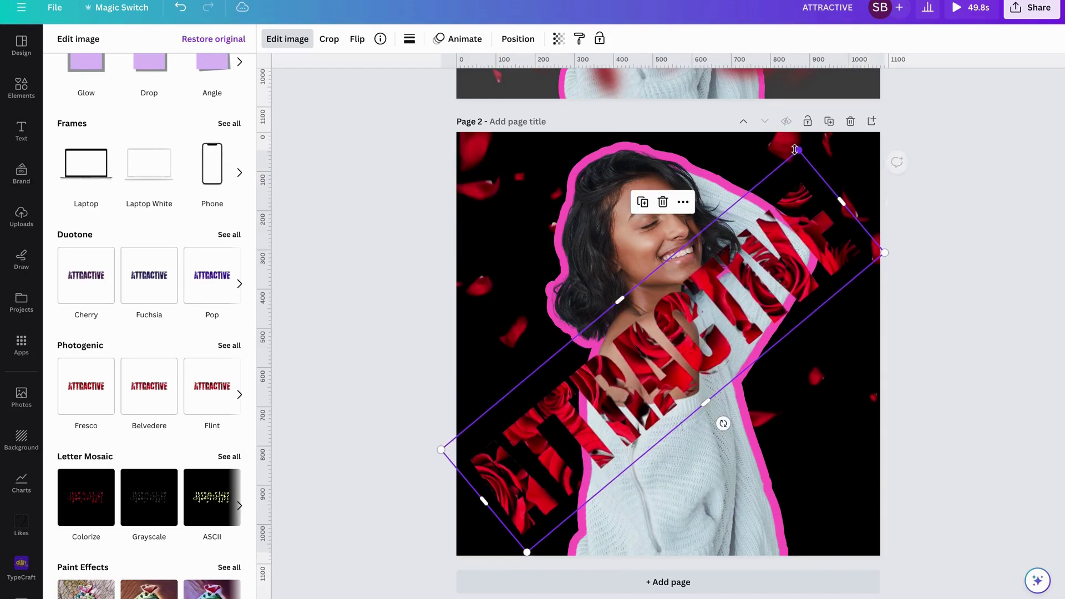
{"action": "left_click_drag", "start_coordinate": [731, 278], "coordinate": [745, 282]}
{"action": "scroll", "coordinate": [745, 284], "scroll_direction": "up", "scroll_amount": 6}
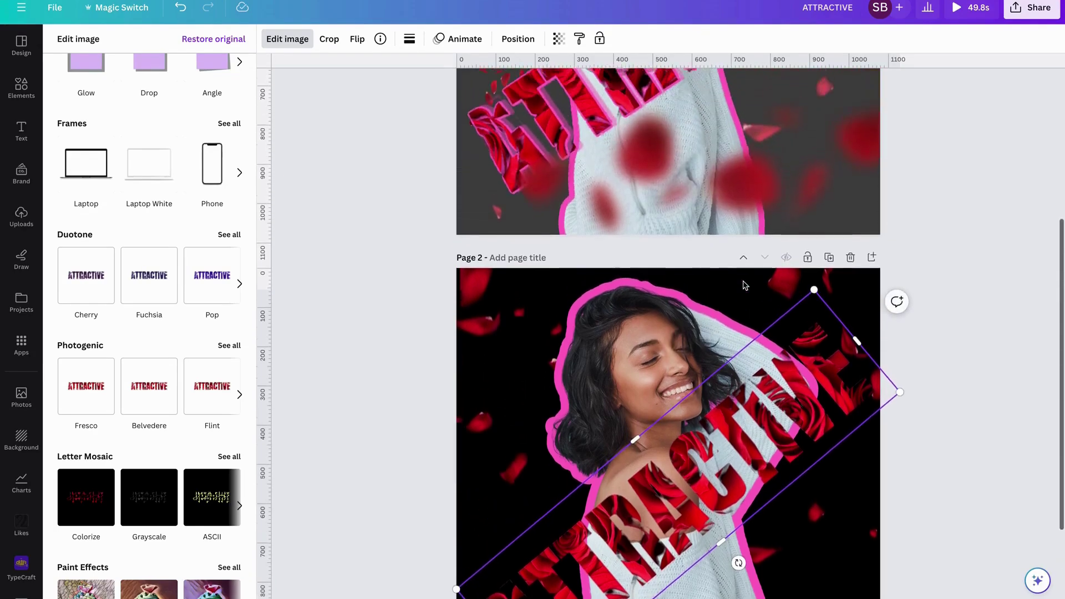
{"action": "scroll", "coordinate": [745, 284], "scroll_direction": "down", "scroll_amount": 5}
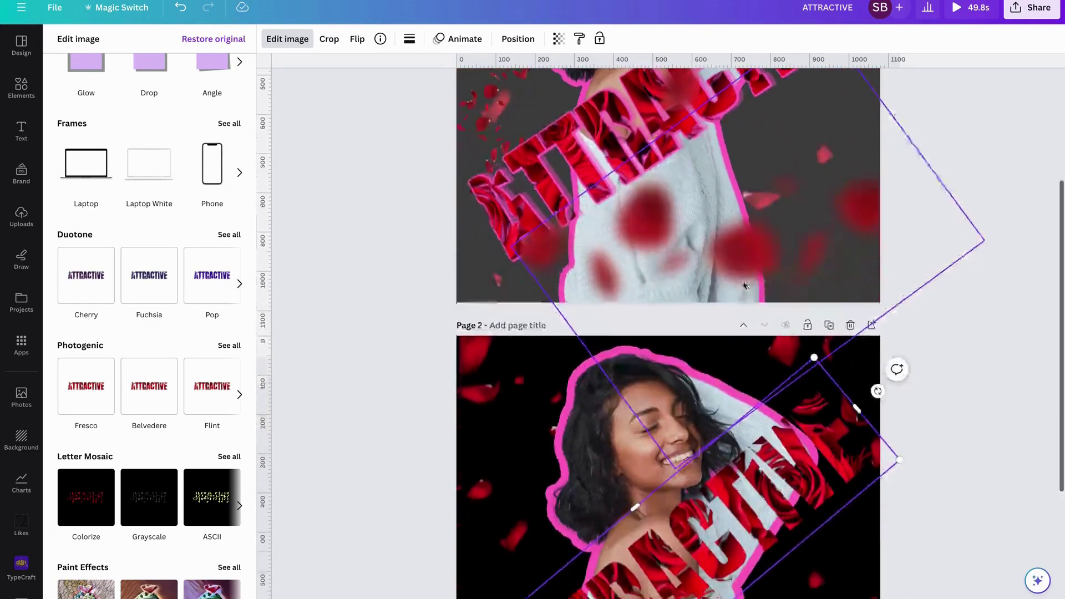
{"action": "scroll", "coordinate": [636, 376], "scroll_direction": "down", "scroll_amount": 2}
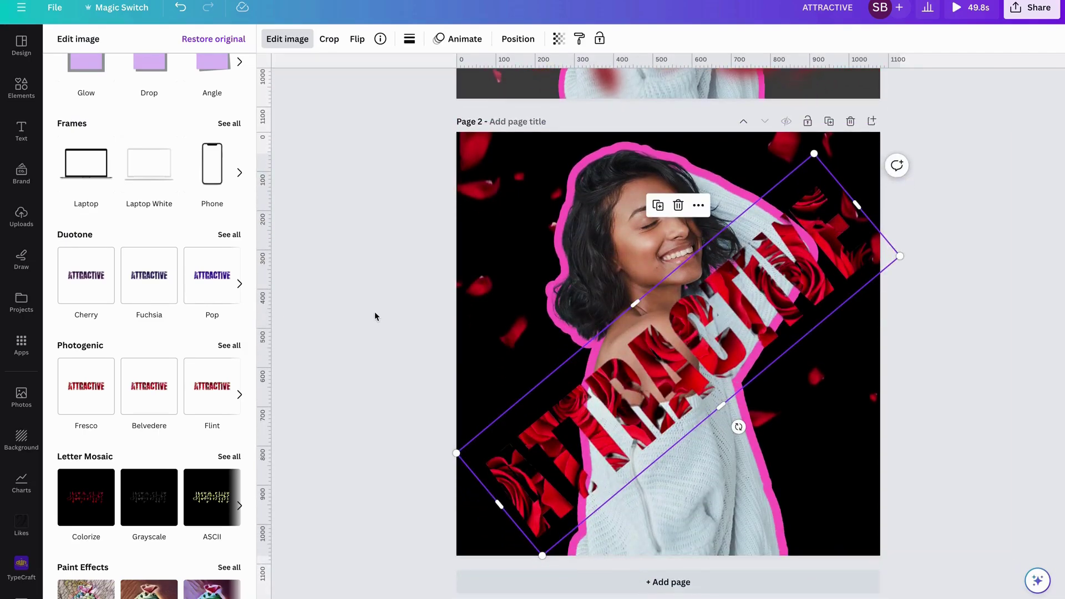
Apply a Glow shadow to the ATTRACTIVE lettering with size 5, transparency 100 and blur 0.
{"action": "scroll", "coordinate": [113, 176], "scroll_direction": "up", "scroll_amount": 2}
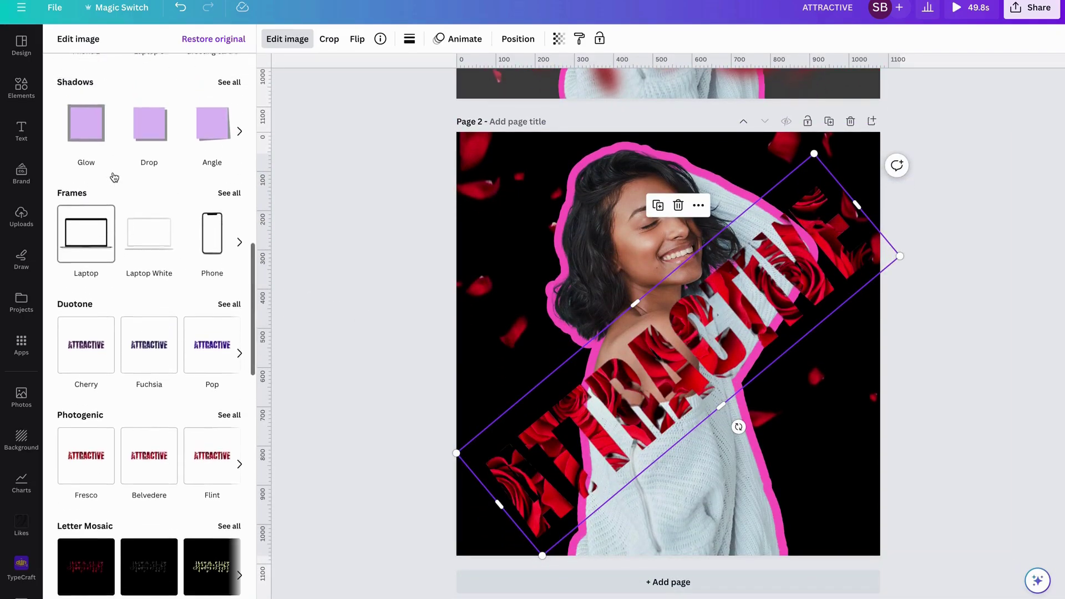
{"action": "left_click", "coordinate": [86, 139]}
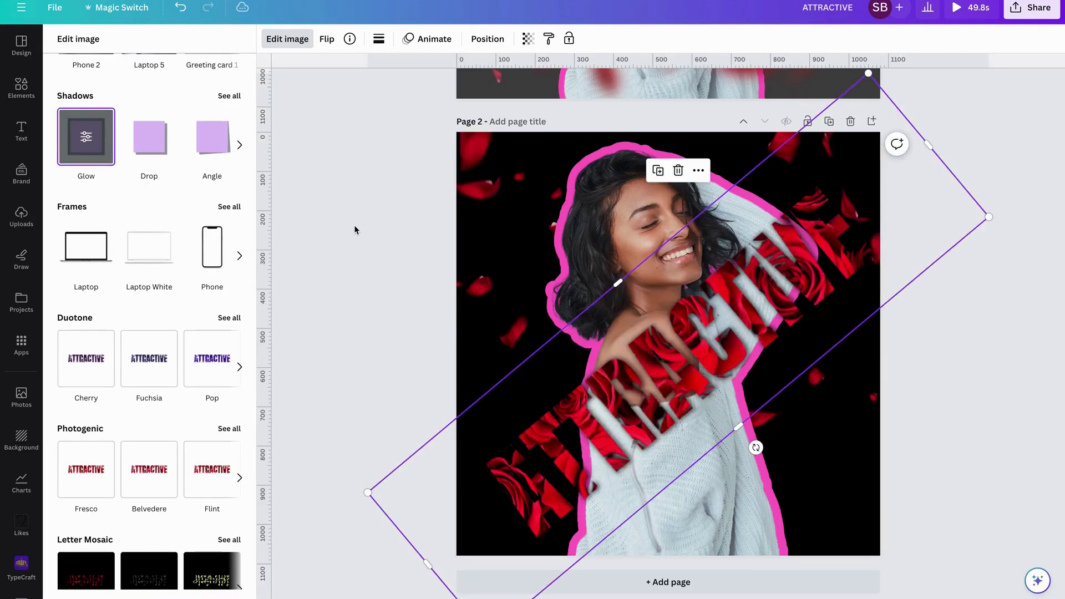
{"action": "scroll", "coordinate": [354, 224], "scroll_direction": "up", "scroll_amount": 3}
{"action": "scroll", "coordinate": [354, 230], "scroll_direction": "down", "scroll_amount": 3}
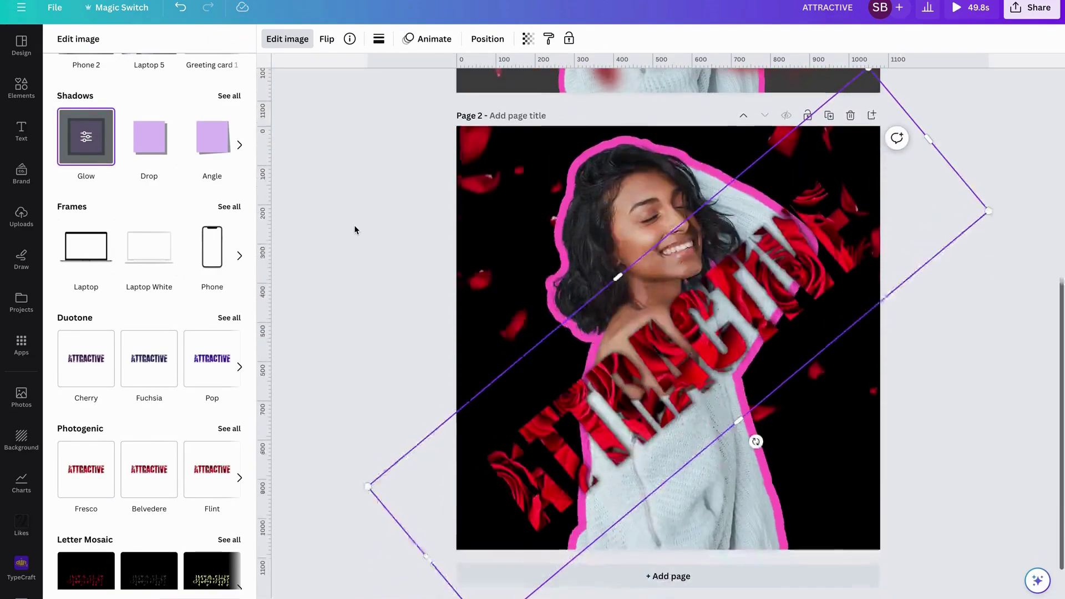
{"action": "left_click", "coordinate": [87, 135]}
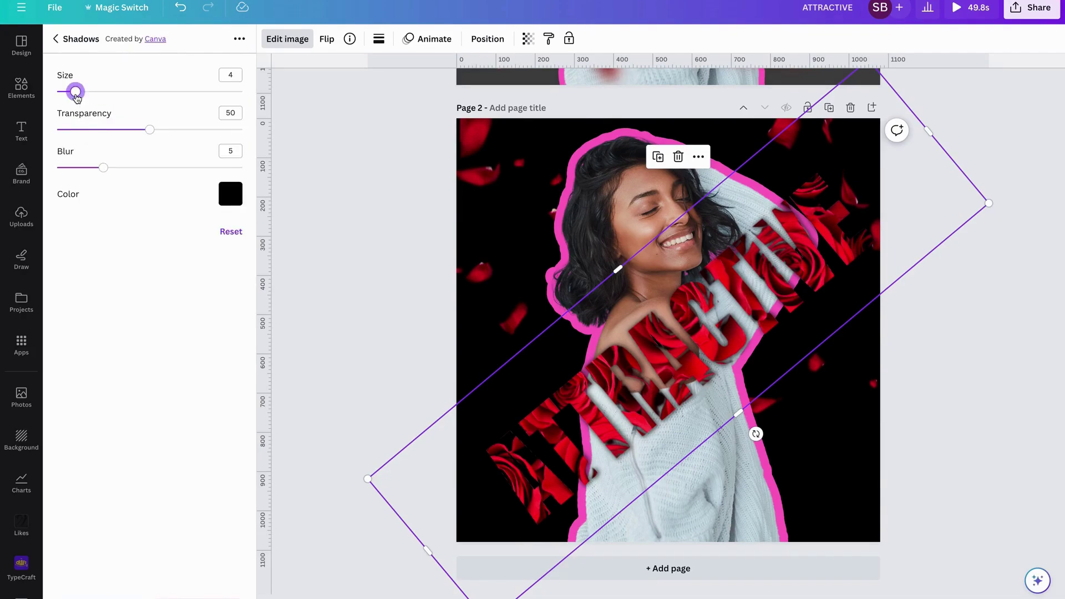
{"action": "left_click_drag", "start_coordinate": [77, 98], "coordinate": [81, 98]}
{"action": "left_click_drag", "start_coordinate": [148, 135], "coordinate": [269, 133]}
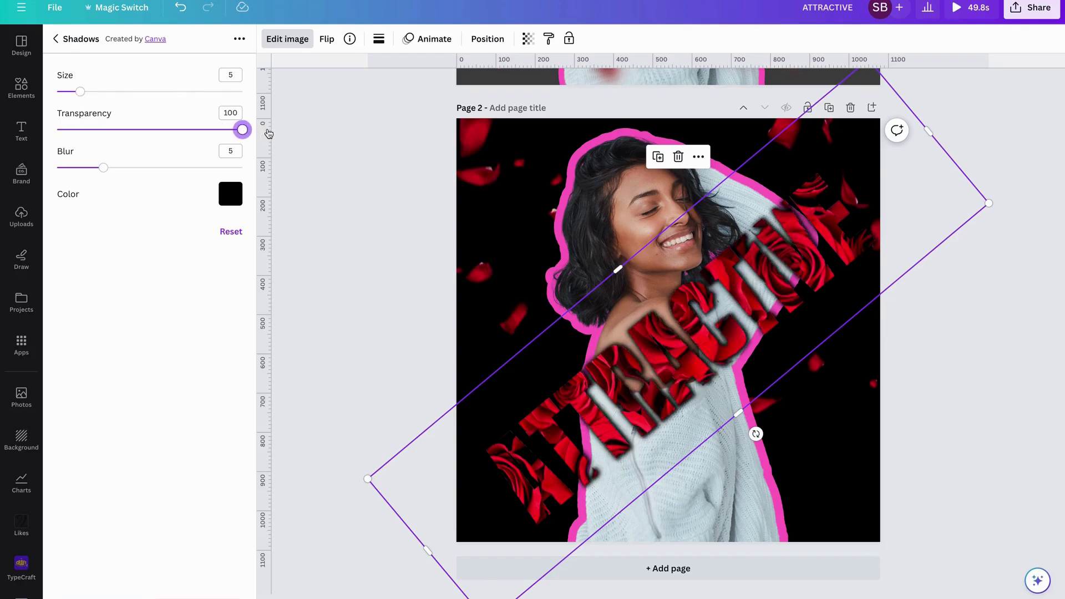
{"action": "left_click_drag", "start_coordinate": [111, 169], "coordinate": [57, 169]}
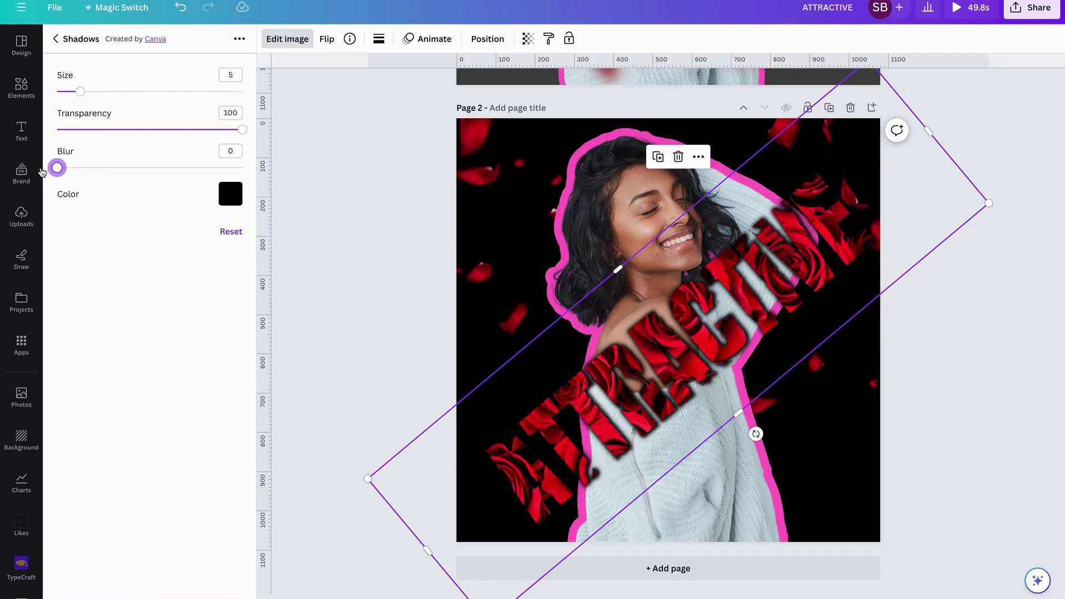
Set the lettering's glow color to pink, leave the shadow settings, and compare the outline with page 1.
{"action": "left_click", "coordinate": [230, 201]}
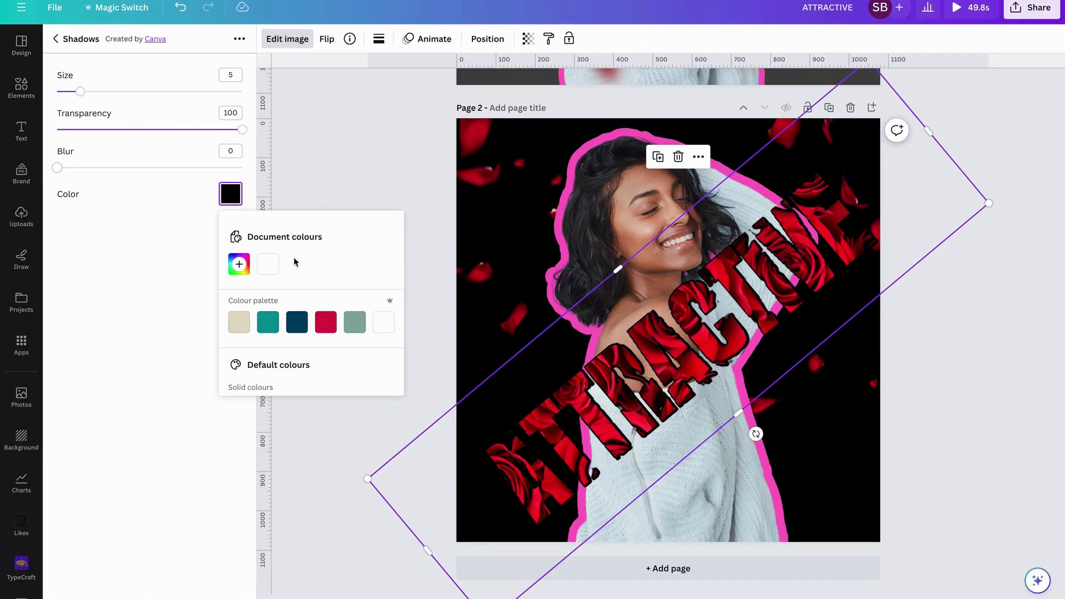
{"action": "scroll", "coordinate": [321, 308], "scroll_direction": "down", "scroll_amount": 3}
{"action": "left_click", "coordinate": [297, 319]}
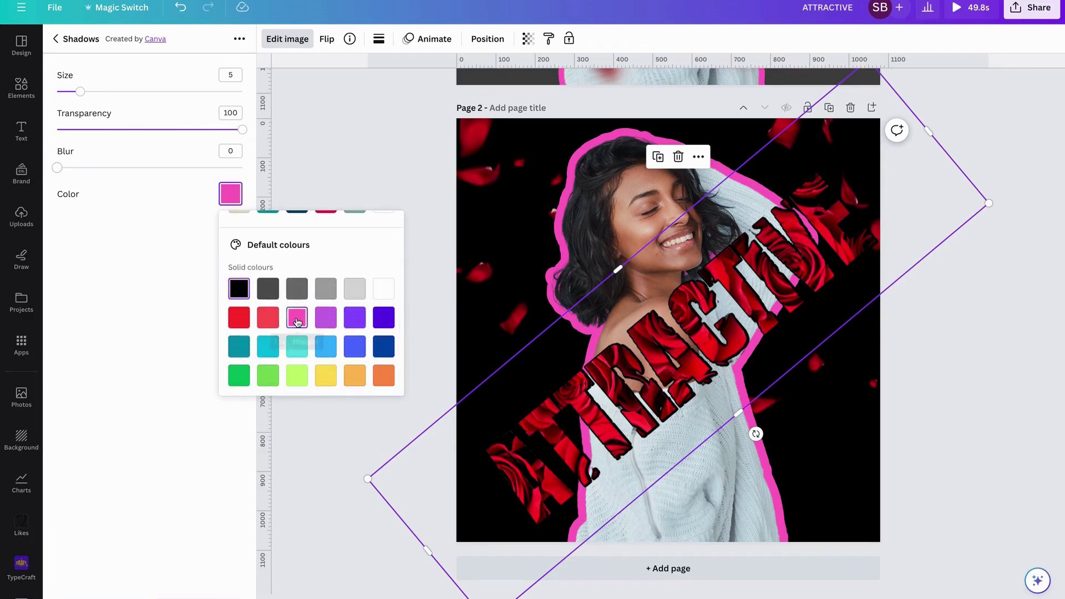
{"action": "left_click", "coordinate": [168, 475]}
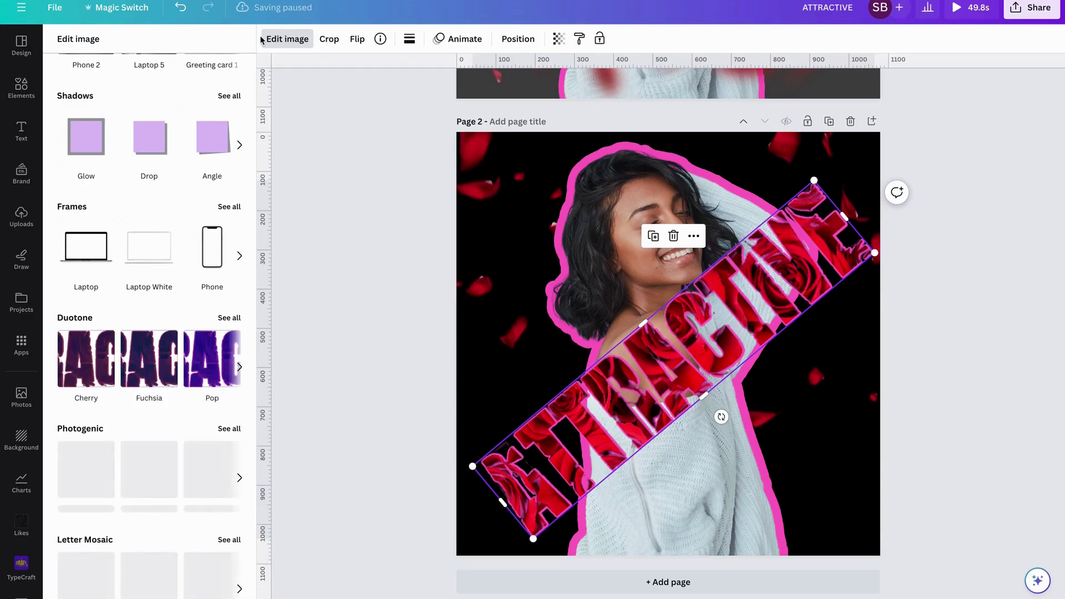
{"action": "scroll", "coordinate": [391, 72], "scroll_direction": "up", "scroll_amount": 3}
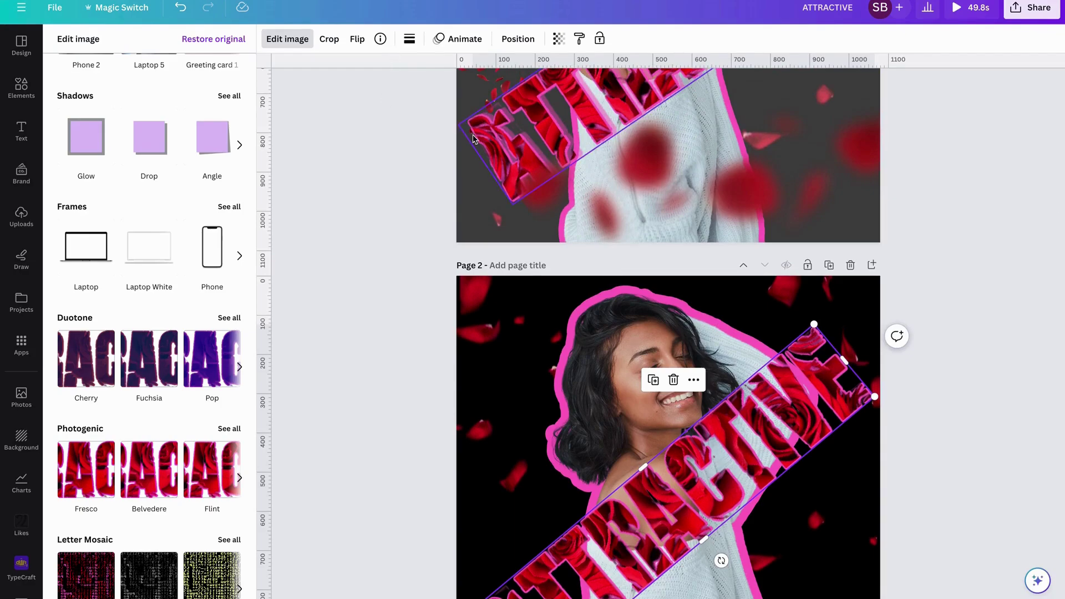
{"action": "scroll", "coordinate": [473, 133], "scroll_direction": "down", "scroll_amount": 3}
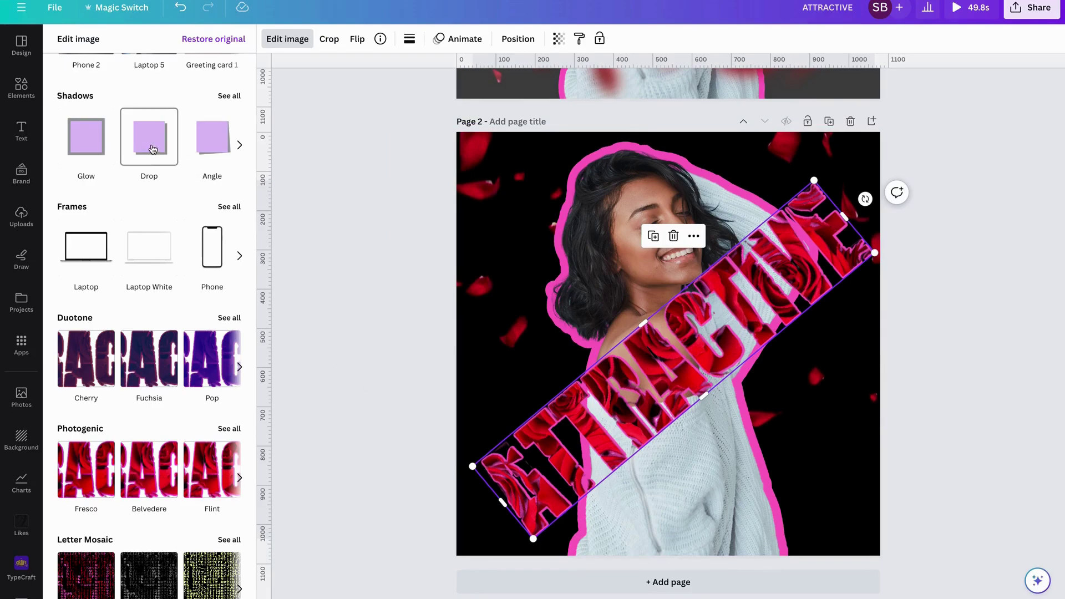
Add a bottom-right Drop shadow to the pink-outlined lettering with offset 1 and blur 1.
{"action": "left_click", "coordinate": [153, 149]}
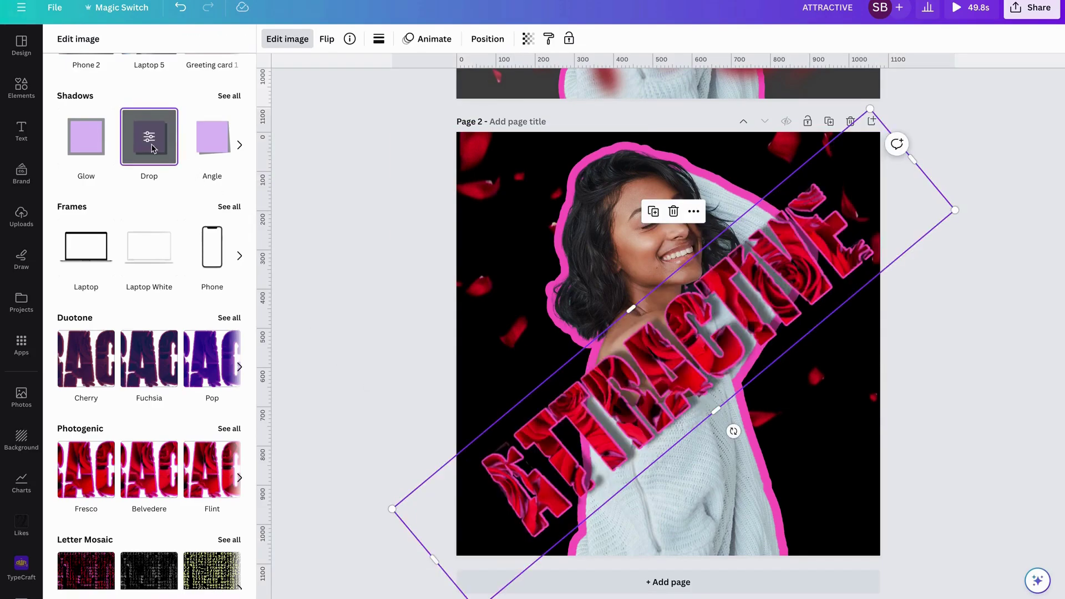
{"action": "left_click", "coordinate": [149, 138]}
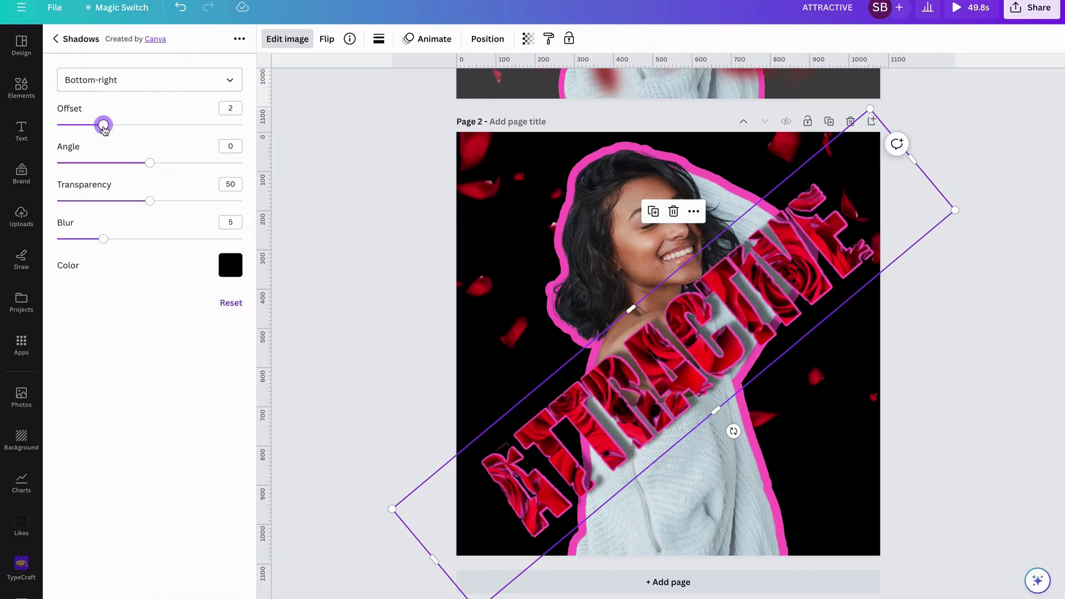
{"action": "left_click_drag", "start_coordinate": [104, 128], "coordinate": [86, 129]}
{"action": "left_click_drag", "start_coordinate": [110, 240], "coordinate": [69, 240]}
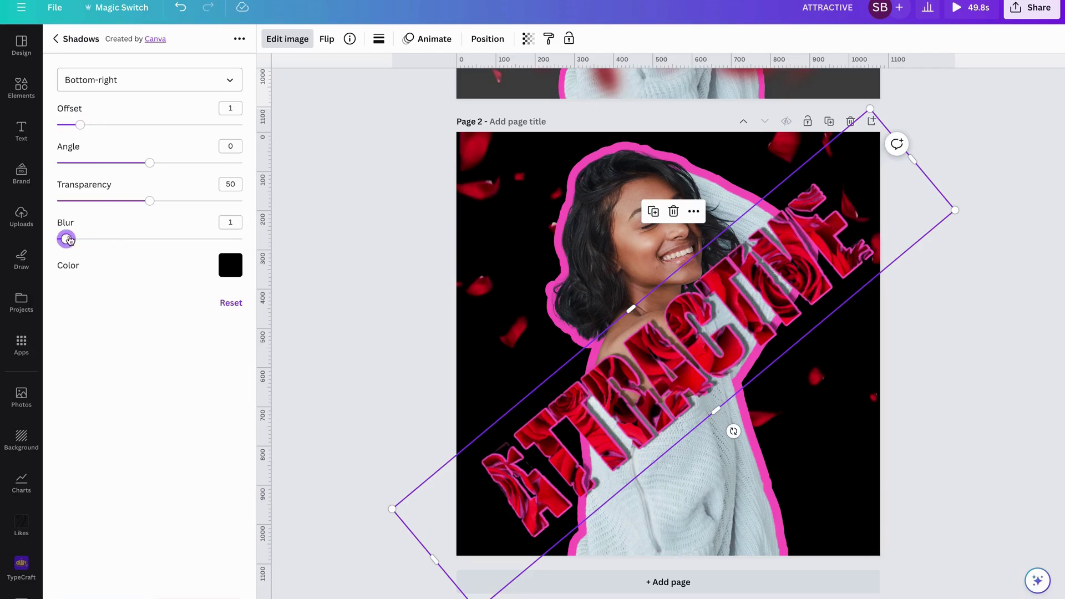
{"action": "scroll", "coordinate": [381, 237], "scroll_direction": "up", "scroll_amount": 2}
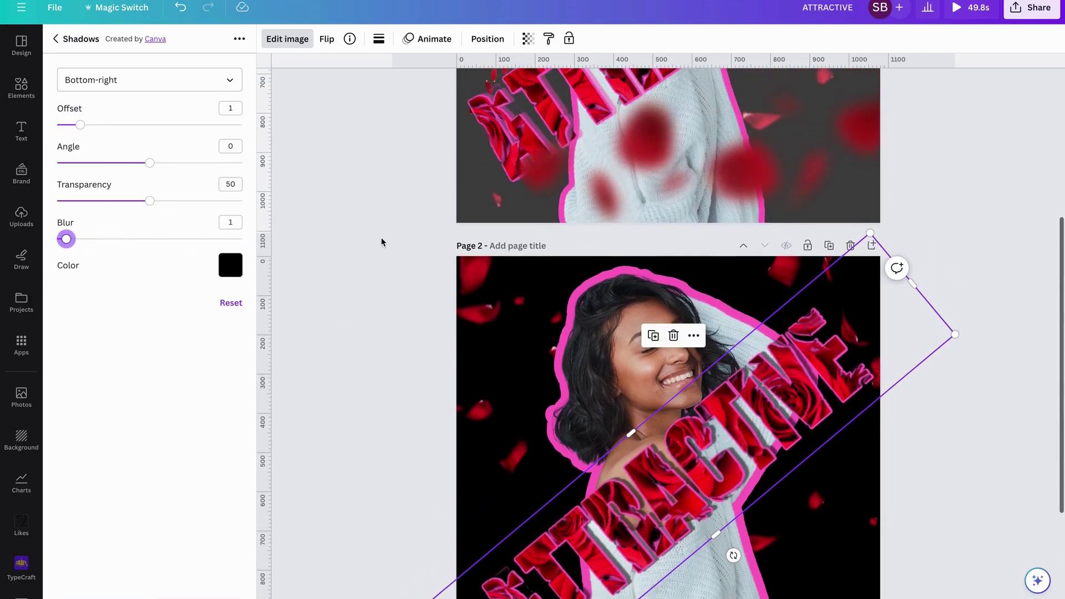
{"action": "scroll", "coordinate": [381, 238], "scroll_direction": "down", "scroll_amount": 2}
Set the lettering's drop shadow color to pink, leave the shadow settings, and compare both pages.
{"action": "left_click", "coordinate": [232, 270]}
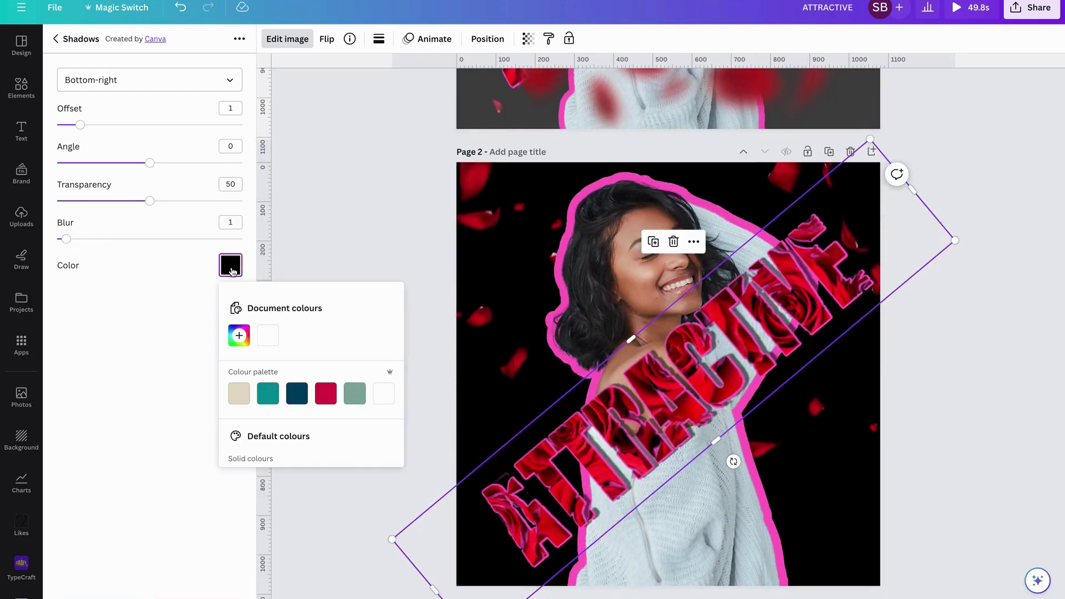
{"action": "scroll", "coordinate": [332, 459], "scroll_direction": "down", "scroll_amount": 3}
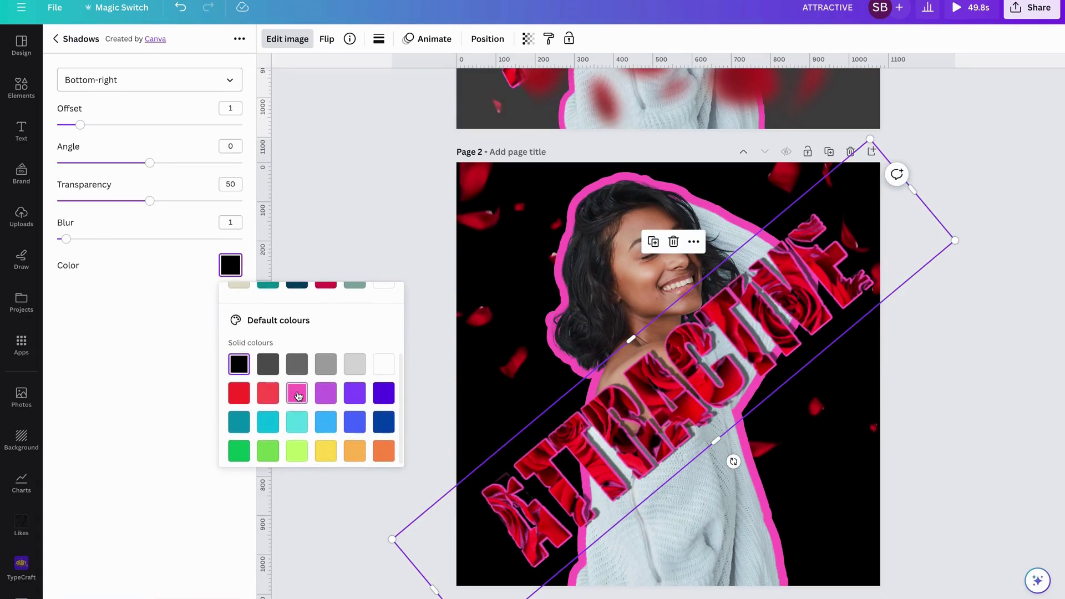
{"action": "left_click", "coordinate": [297, 394]}
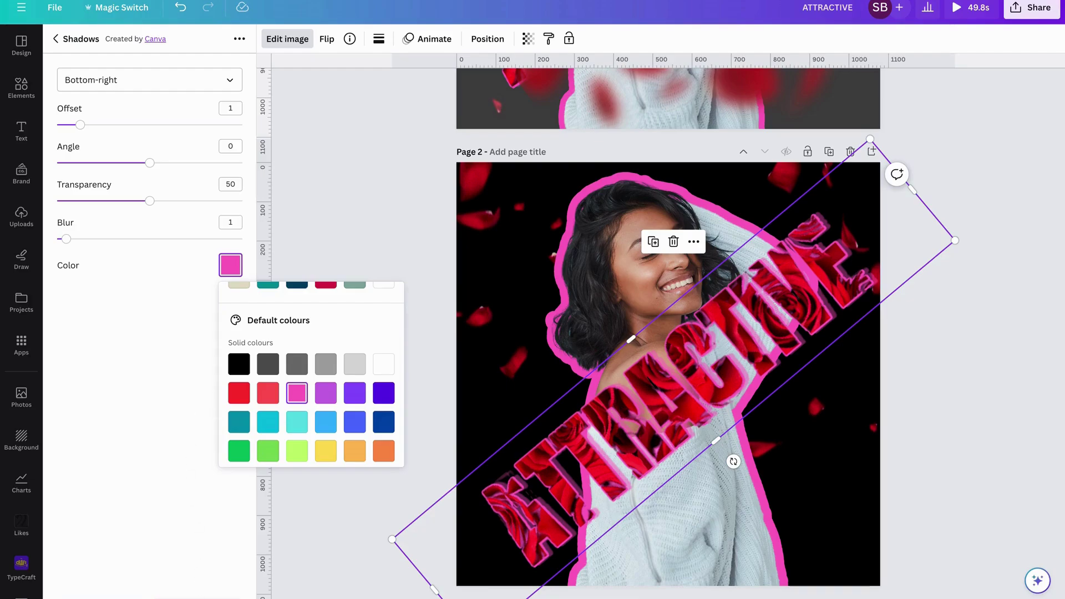
{"action": "key", "text": "Escape"}
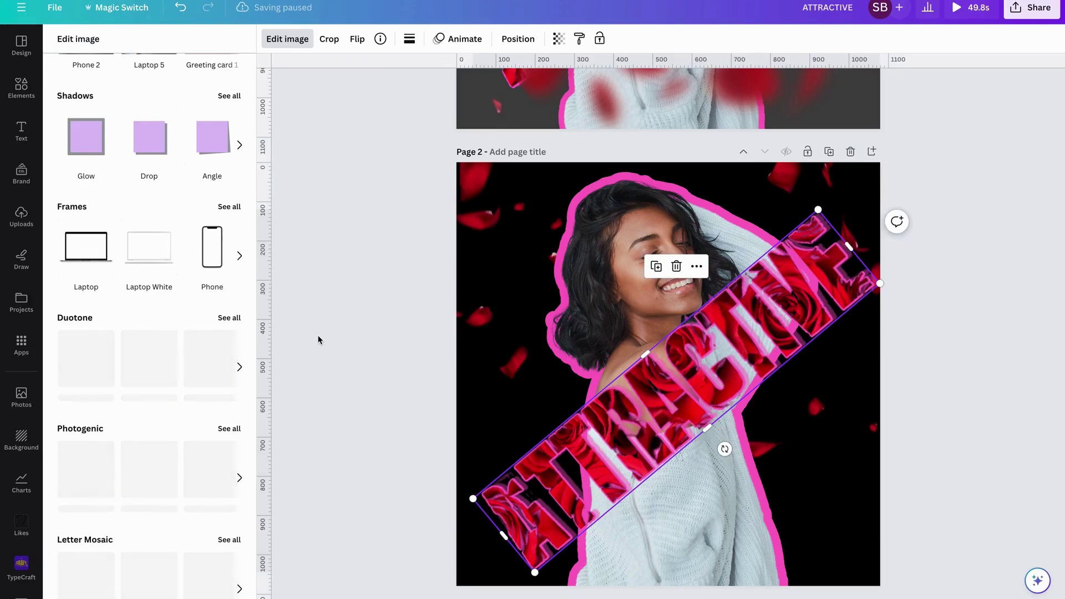
{"action": "scroll", "coordinate": [318, 340], "scroll_direction": "up", "scroll_amount": 3}
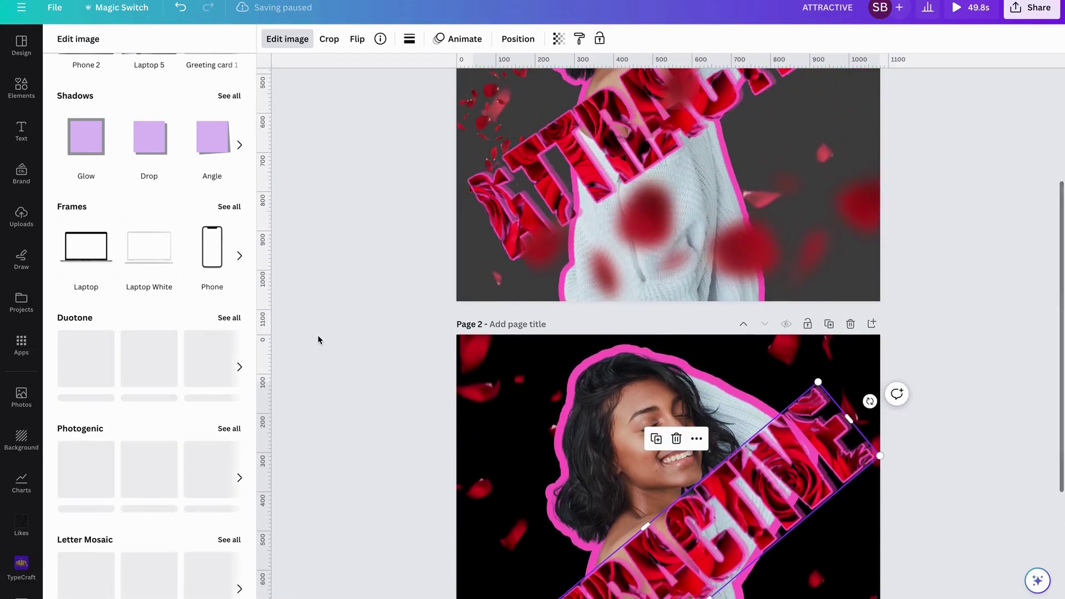
{"action": "scroll", "coordinate": [318, 340], "scroll_direction": "down", "scroll_amount": 2}
{"action": "scroll", "coordinate": [318, 340], "scroll_direction": "down", "scroll_amount": 1}
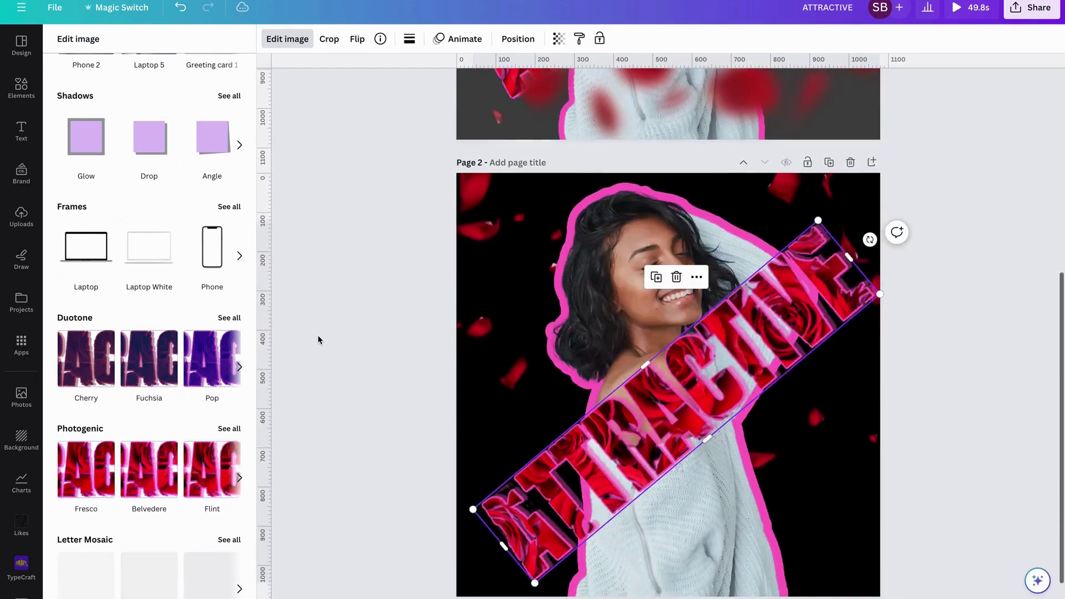
{"action": "scroll", "coordinate": [318, 340], "scroll_direction": "up", "scroll_amount": 6}
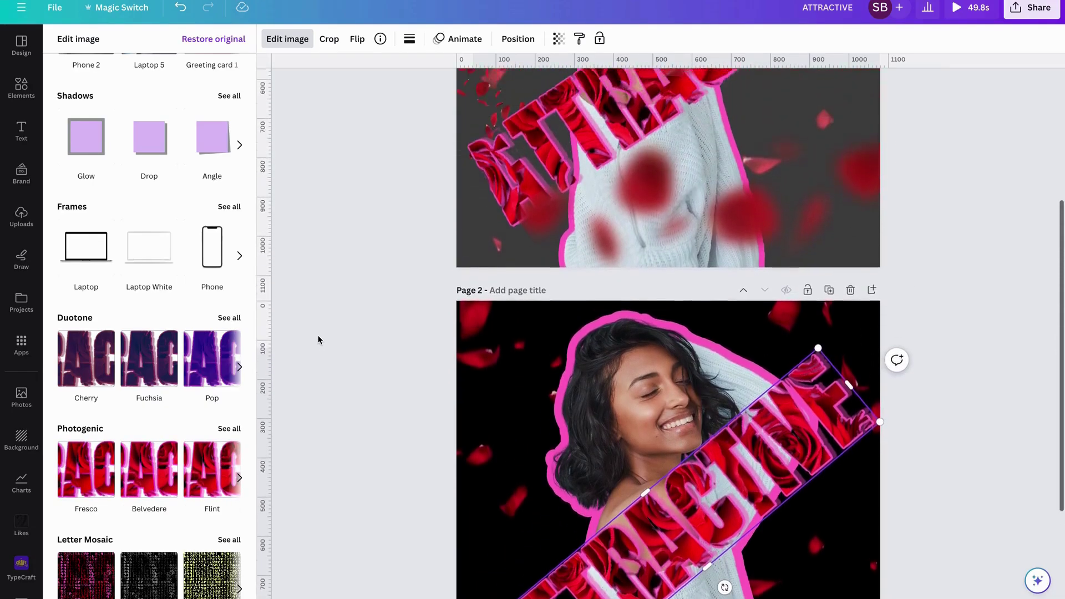
{"action": "scroll", "coordinate": [318, 339], "scroll_direction": "down", "scroll_amount": 3}
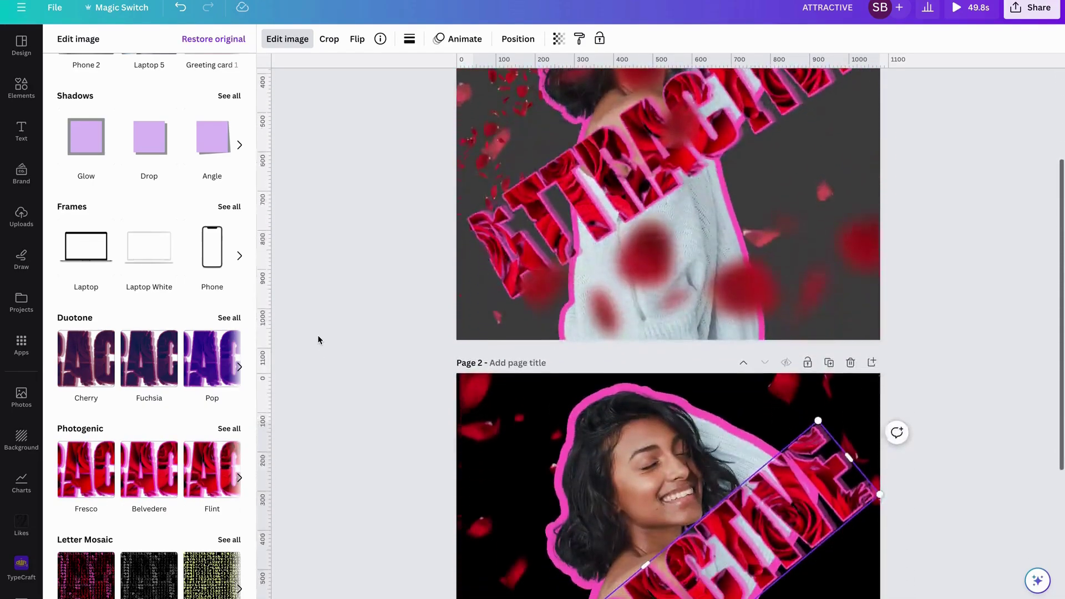
Add the recently used "red rose petals" graphic to page 2.
{"action": "left_click", "coordinate": [21, 86]}
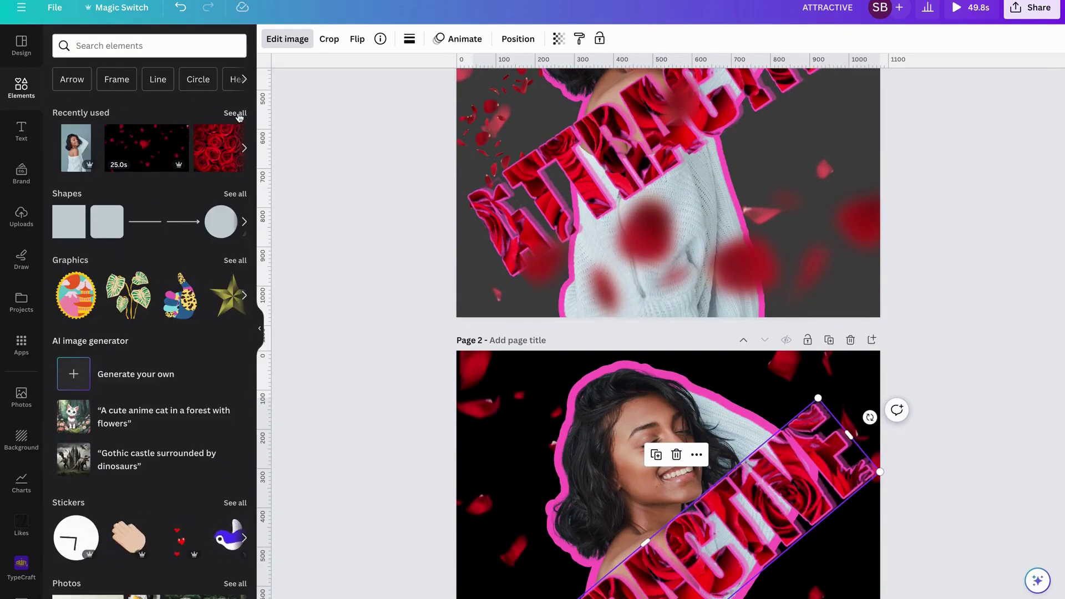
{"action": "left_click", "coordinate": [231, 117]}
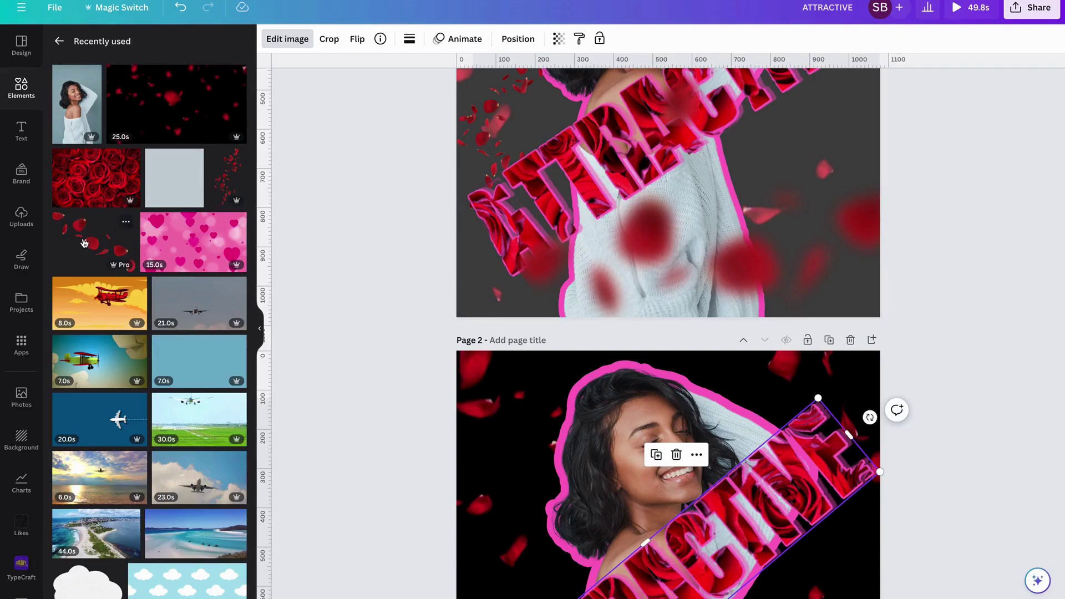
{"action": "left_click", "coordinate": [126, 222]}
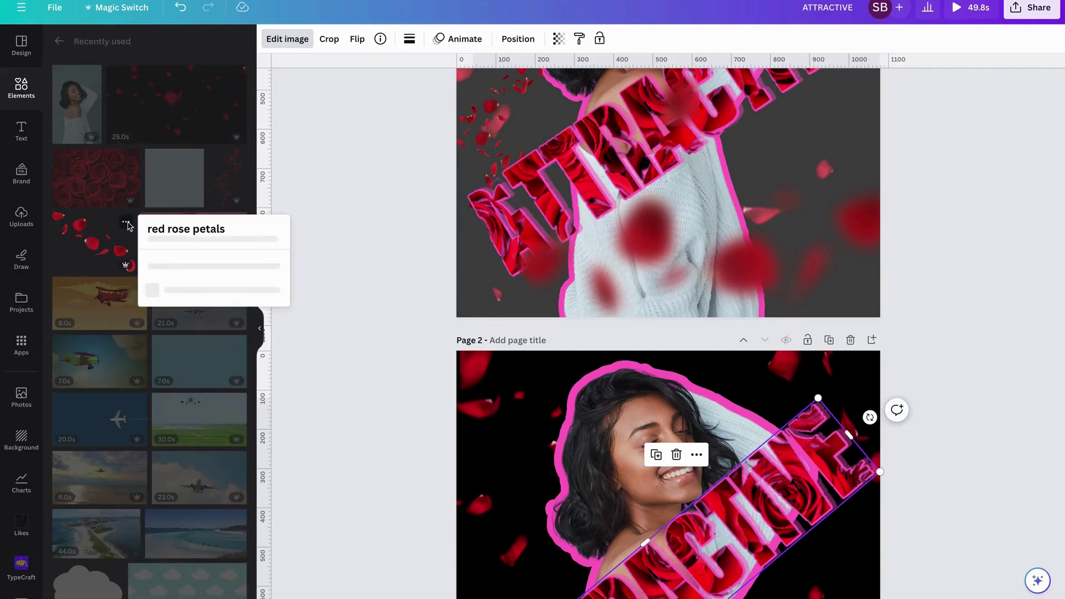
{"action": "left_click", "coordinate": [127, 224]}
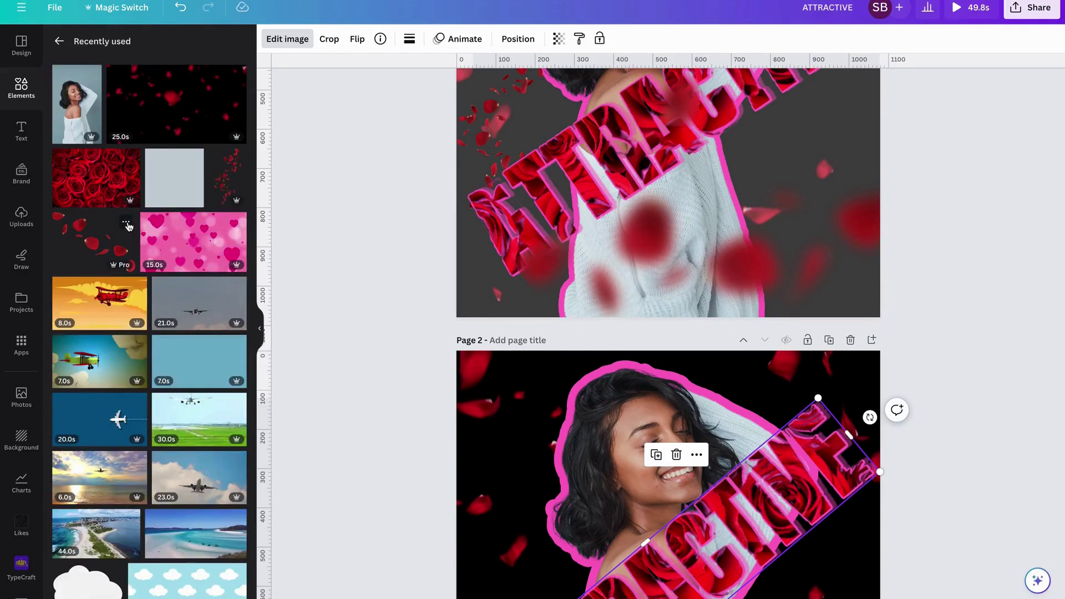
{"action": "left_click", "coordinate": [97, 246]}
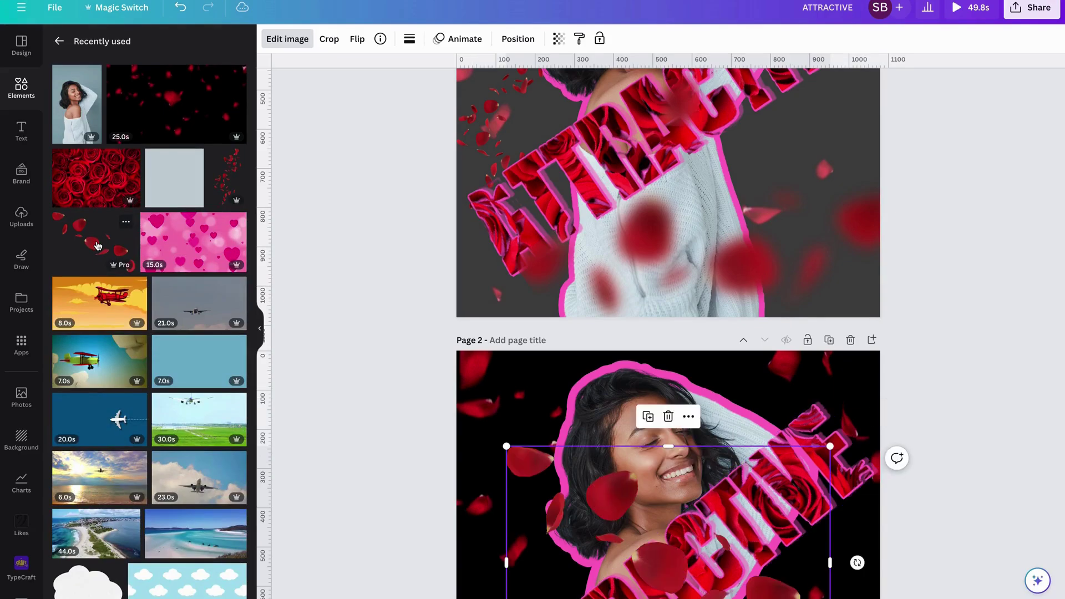
Fit the red rose petals into page 2's upper-left corner, shrinking them and tilting them slightly clockwise to follow the page 1 example.
{"action": "scroll", "coordinate": [411, 302], "scroll_direction": "up", "scroll_amount": 4}
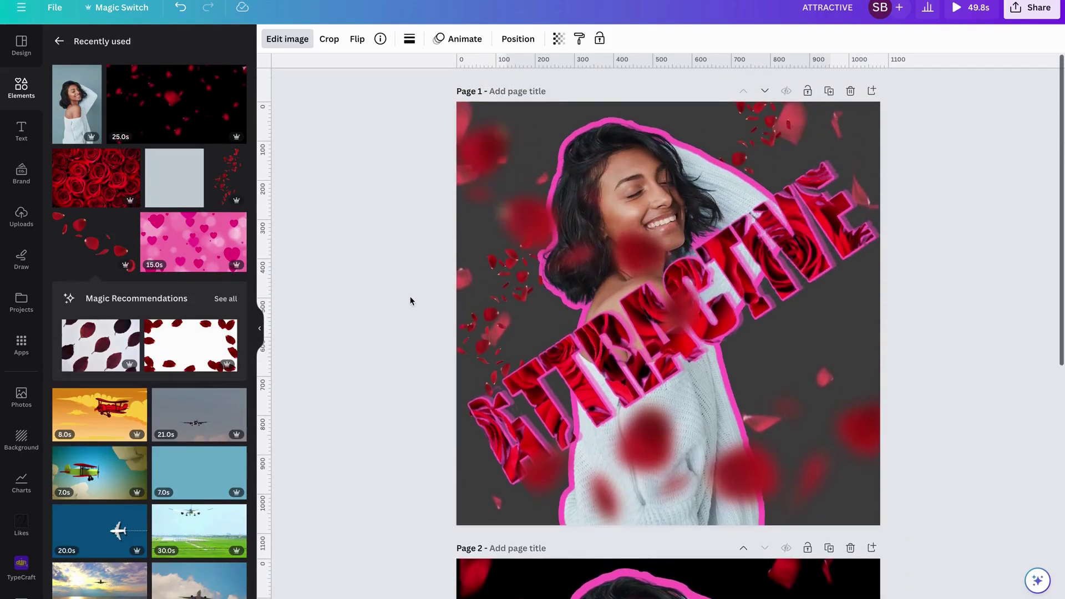
{"action": "scroll", "coordinate": [410, 302], "scroll_direction": "down", "scroll_amount": 6}
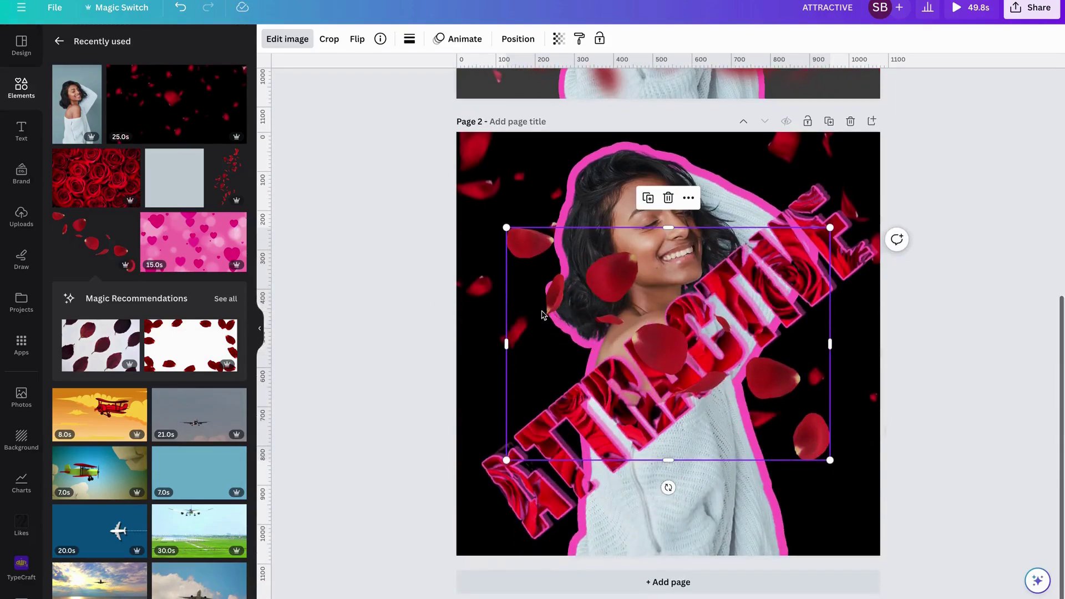
{"action": "left_click_drag", "start_coordinate": [543, 315], "coordinate": [499, 218]}
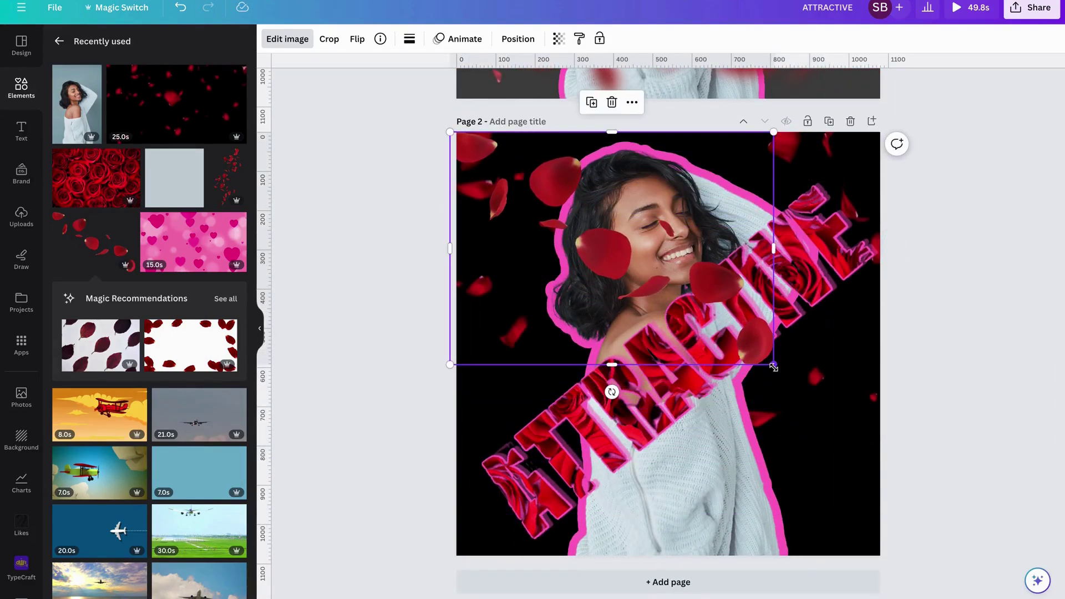
{"action": "left_click_drag", "start_coordinate": [774, 367], "coordinate": [682, 299]}
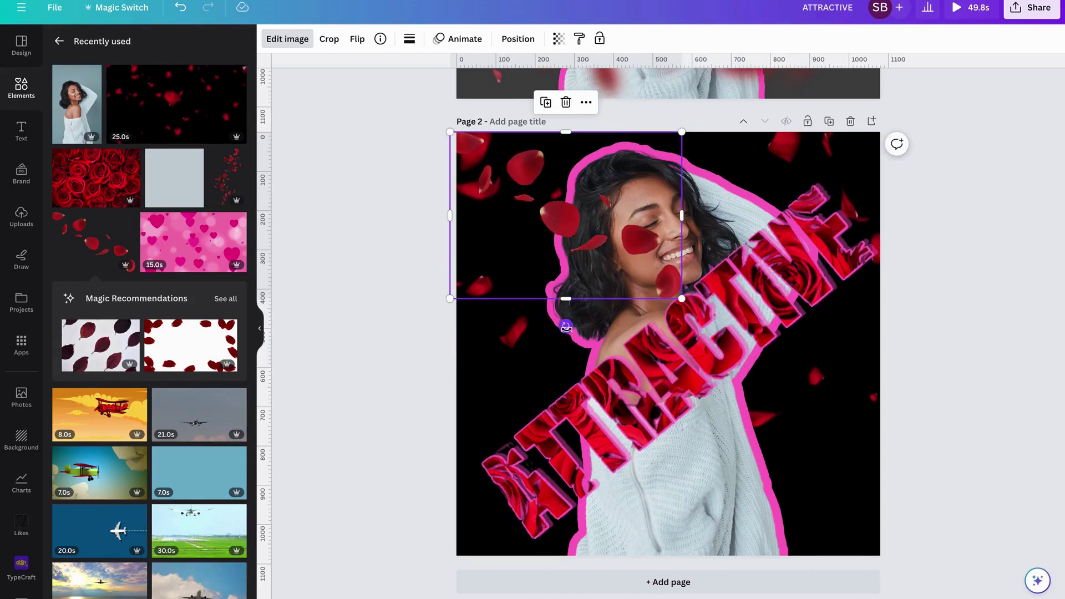
{"action": "left_click_drag", "start_coordinate": [566, 327], "coordinate": [526, 295]}
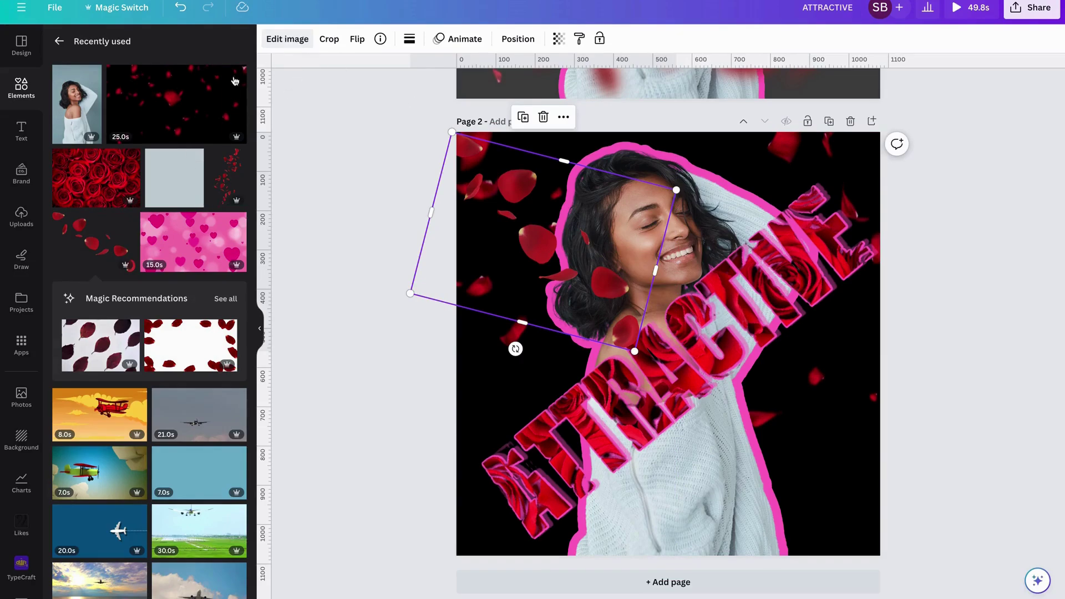
Blur the upper-left rose petals with a Blur value of 21, using page 1 as reference.
{"action": "left_click", "coordinate": [294, 41]}
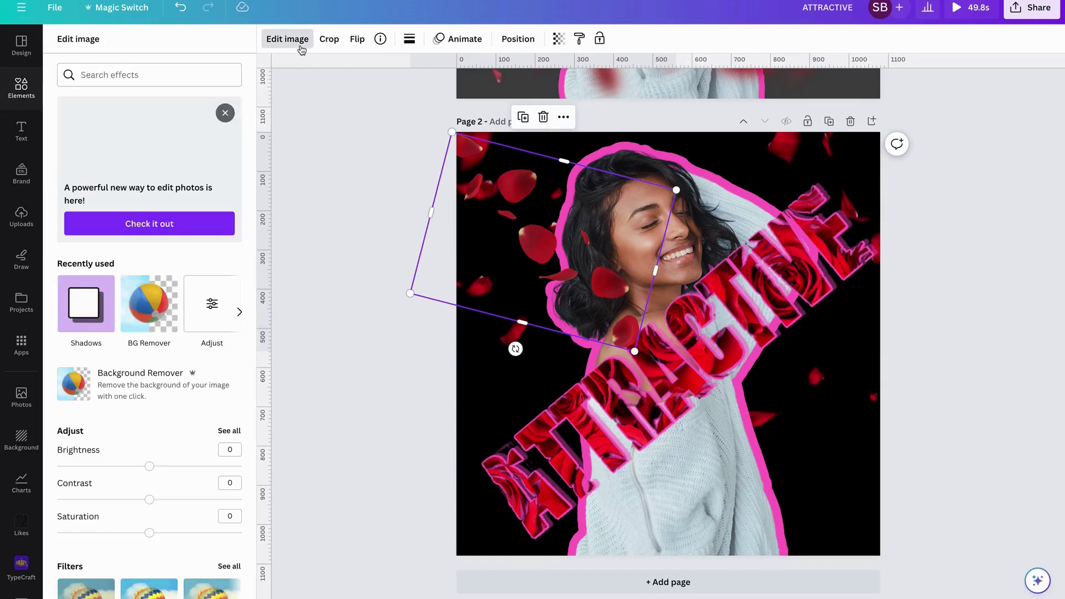
{"action": "left_click", "coordinate": [219, 310]}
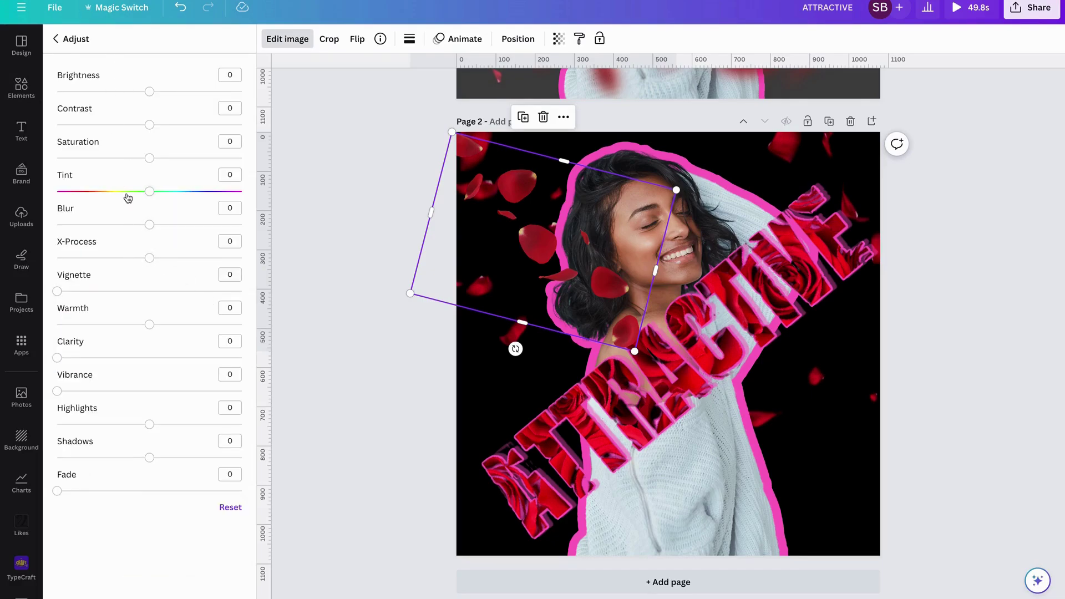
{"action": "left_click_drag", "start_coordinate": [152, 228], "coordinate": [168, 231]}
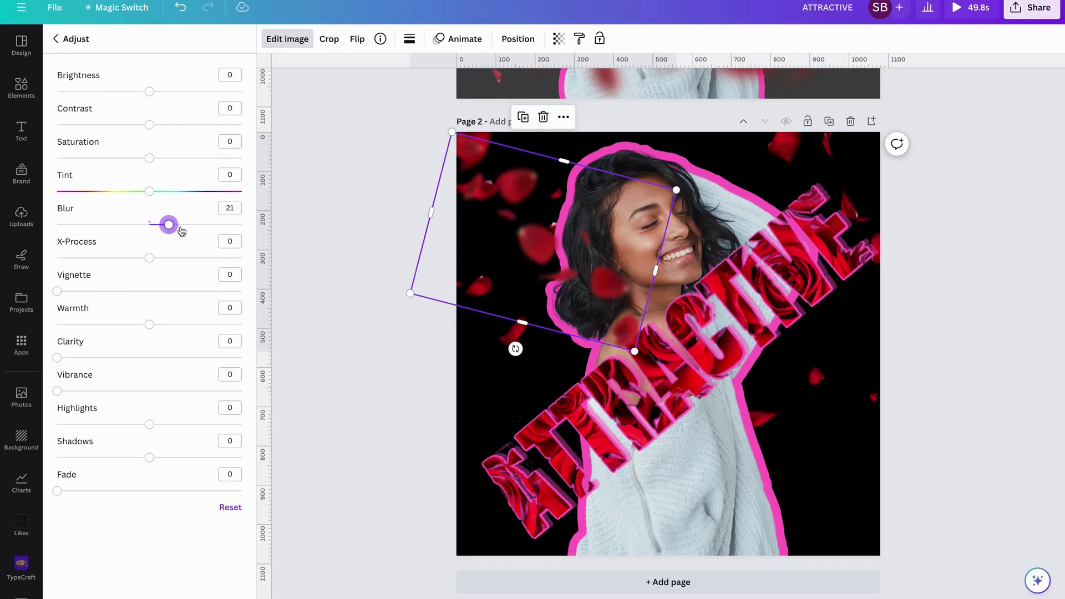
{"action": "scroll", "coordinate": [367, 222], "scroll_direction": "up", "scroll_amount": 3}
{"action": "scroll", "coordinate": [366, 222], "scroll_direction": "down", "scroll_amount": 3}
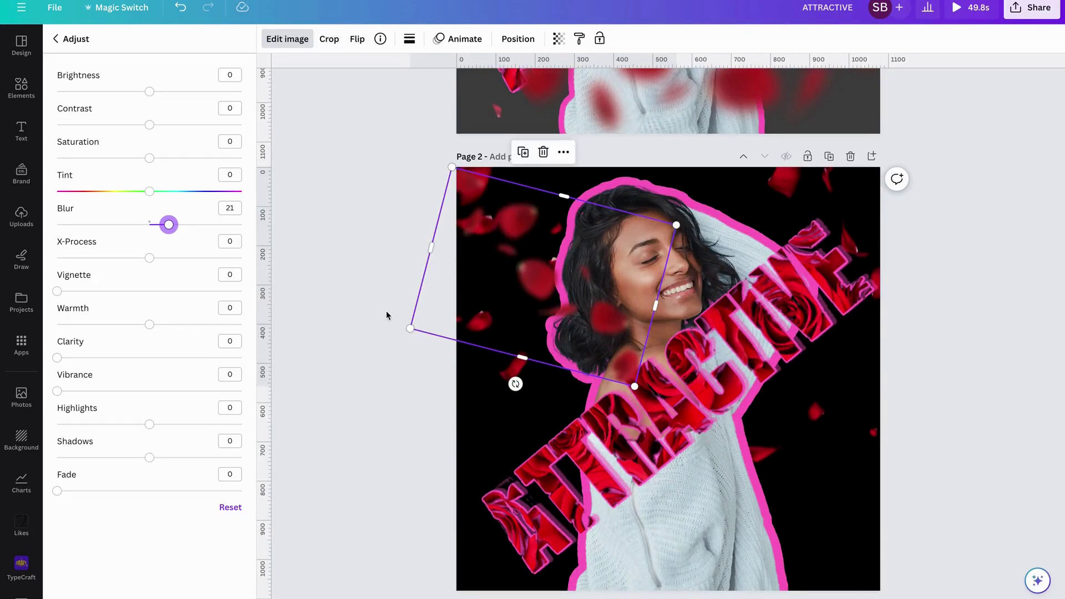
{"action": "key", "text": "Escape"}
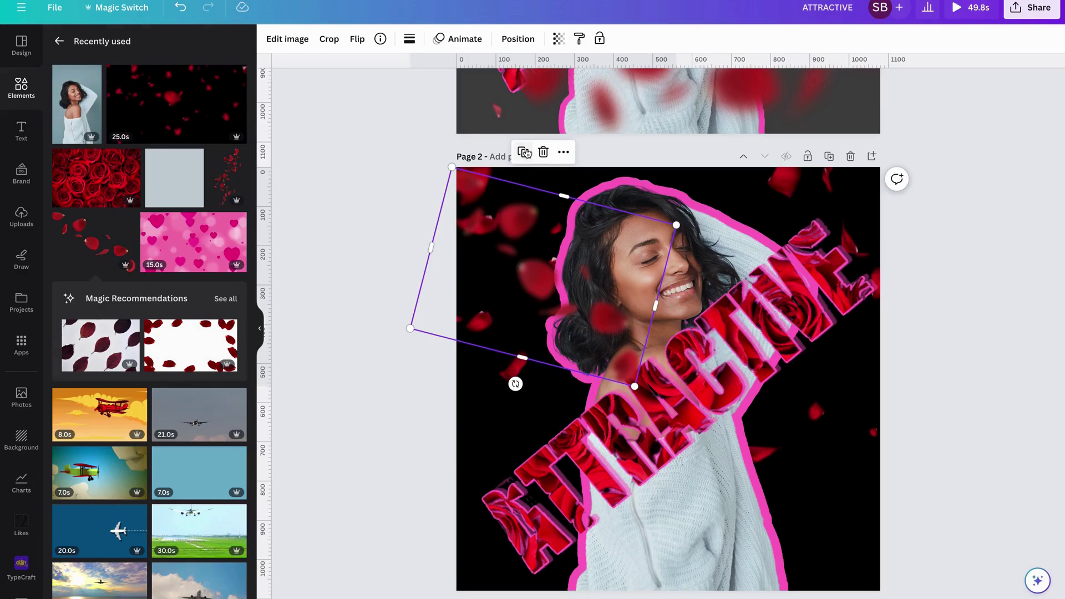
Duplicate the blurred petals and place the copy in page 2's lower-right corner, rotated counterclockwise until nearly level.
{"action": "left_click", "coordinate": [526, 153]}
{"action": "left_click_drag", "start_coordinate": [522, 292], "coordinate": [765, 508]}
{"action": "scroll", "coordinate": [765, 508], "scroll_direction": "up", "scroll_amount": 2}
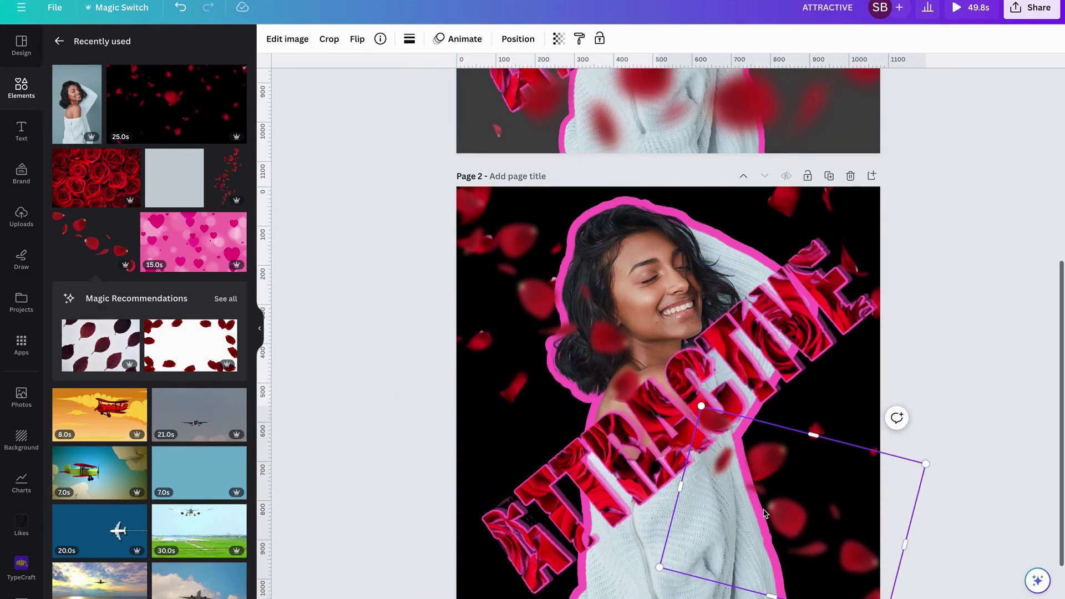
{"action": "scroll", "coordinate": [760, 547], "scroll_direction": "down", "scroll_amount": 4}
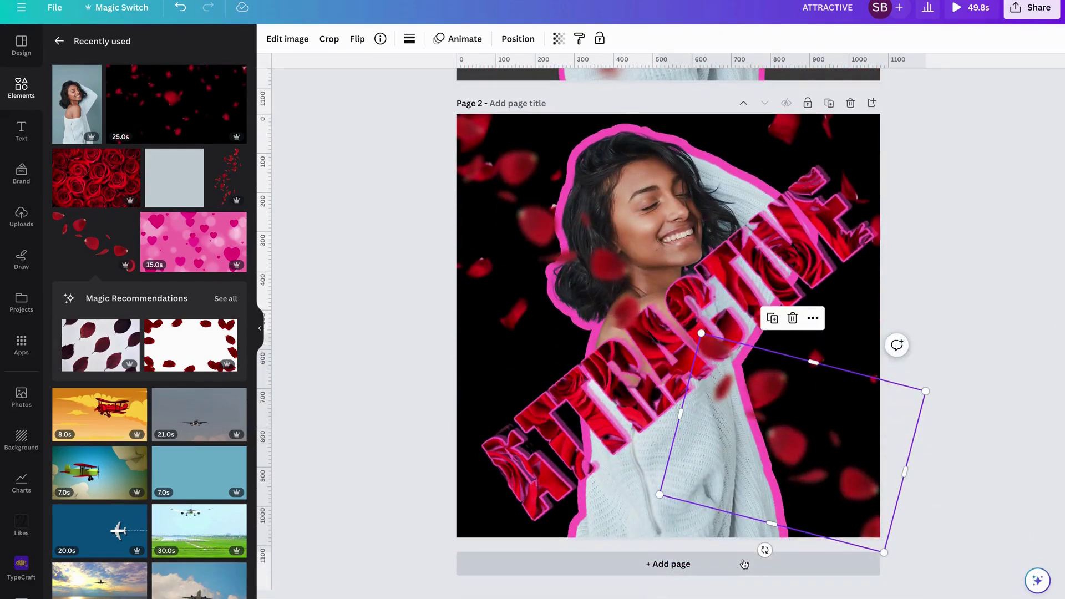
{"action": "left_click_drag", "start_coordinate": [765, 550], "coordinate": [797, 572]}
{"action": "scroll", "coordinate": [780, 490], "scroll_direction": "down", "scroll_amount": 1}
{"action": "left_click_drag", "start_coordinate": [779, 490], "coordinate": [779, 501]}
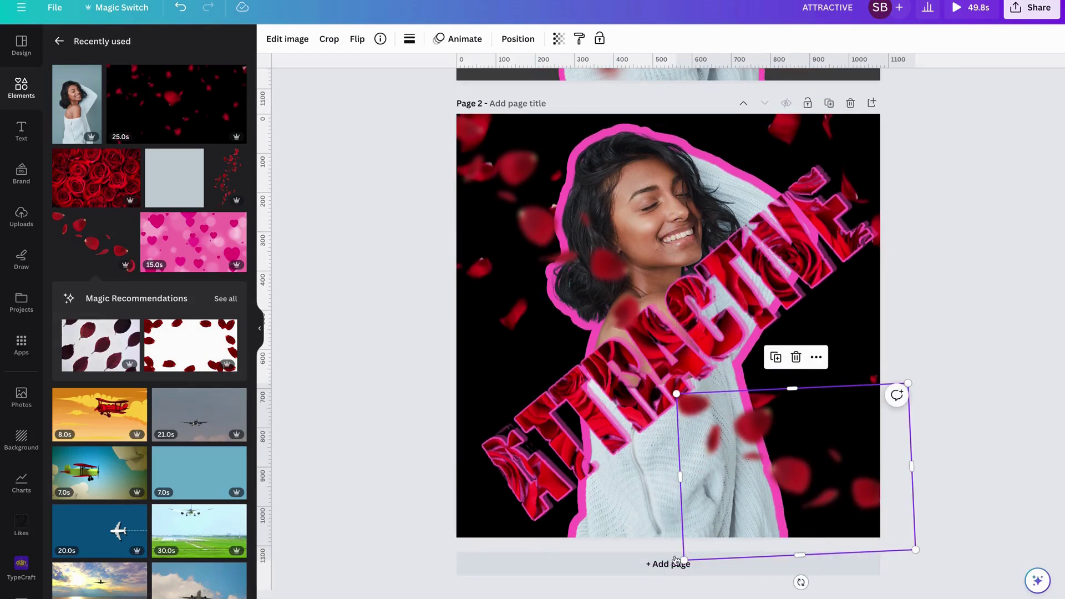
Enlarge the lower-right petals and shift them outward past the page's right edge, checking them against page 1.
{"action": "left_click_drag", "start_coordinate": [685, 559], "coordinate": [638, 591]}
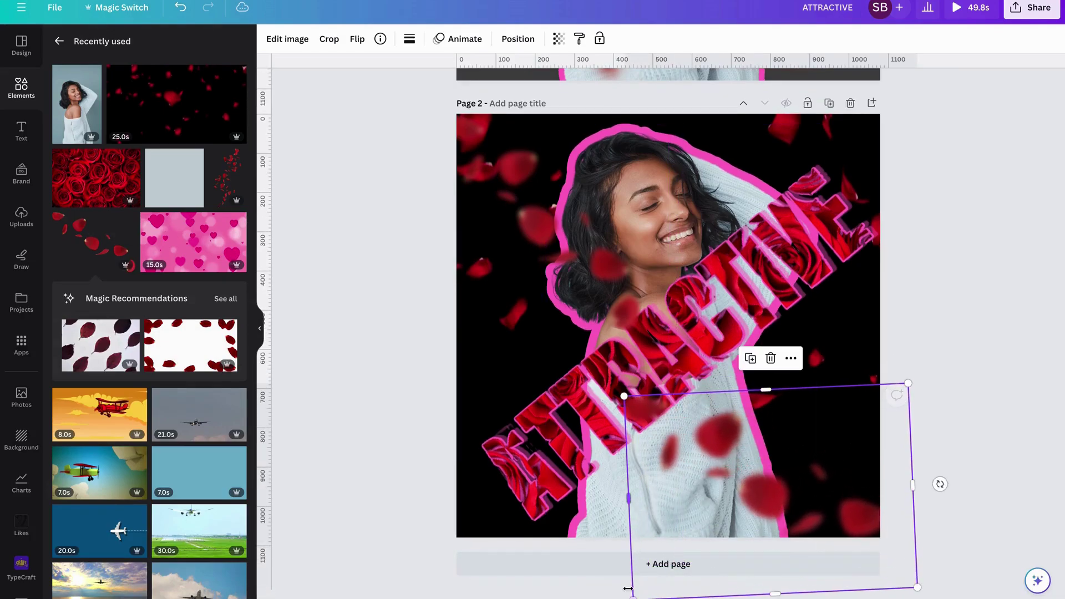
{"action": "left_click_drag", "start_coordinate": [743, 501], "coordinate": [797, 506]}
{"action": "scroll", "coordinate": [797, 511], "scroll_direction": "up", "scroll_amount": 4}
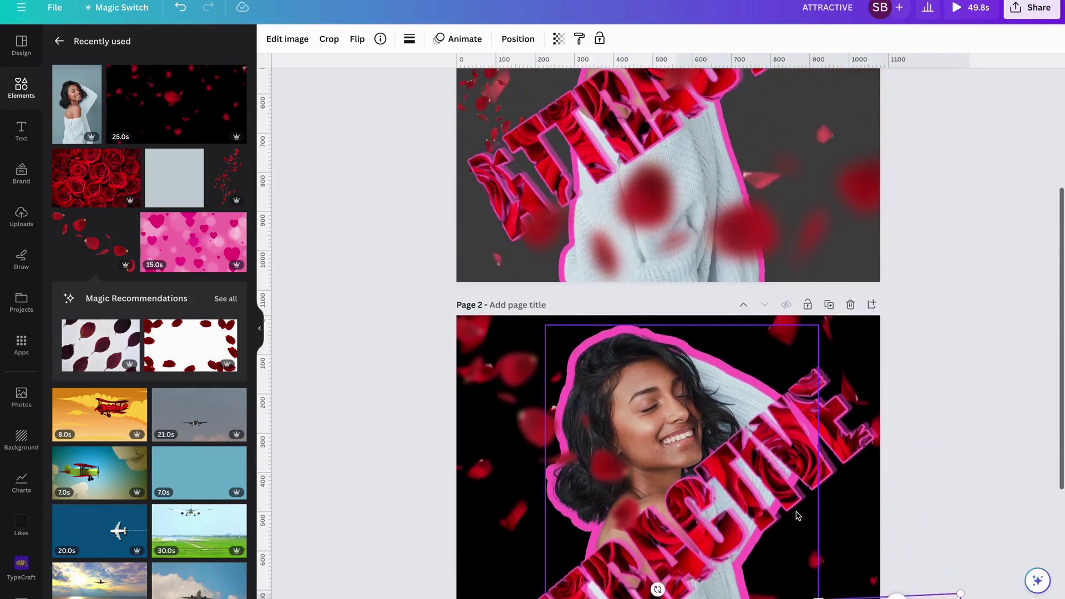
{"action": "scroll", "coordinate": [797, 516], "scroll_direction": "down", "scroll_amount": 5}
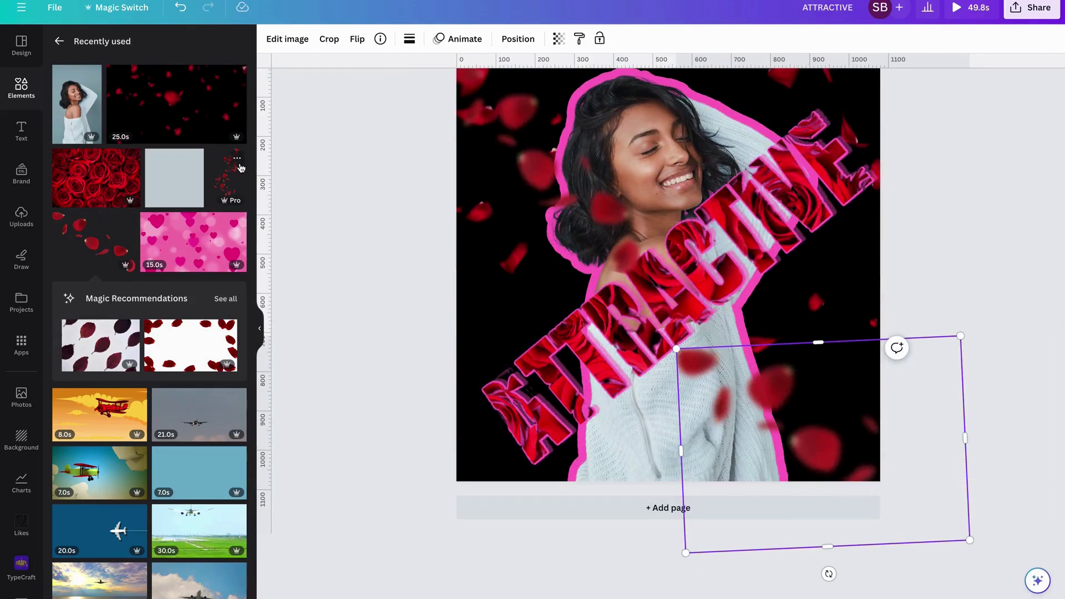
Add the recently used "falling rose flower" graphic and place it near page 2's upper-right, over the woman's raised arm.
{"action": "left_click", "coordinate": [238, 161]}
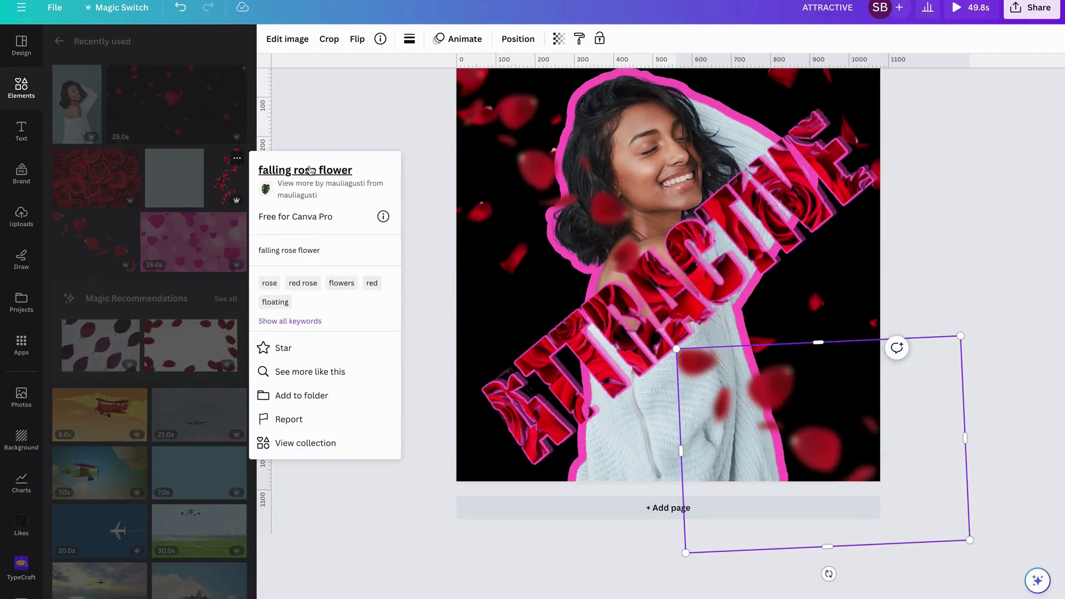
{"action": "left_click", "coordinate": [231, 185]}
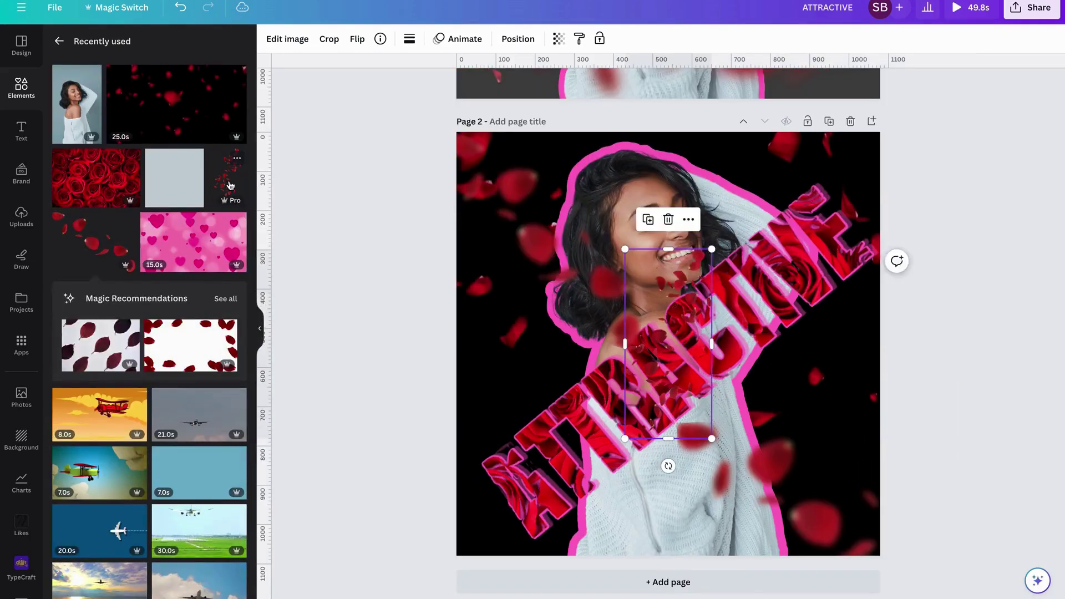
{"action": "scroll", "coordinate": [601, 300], "scroll_direction": "up", "scroll_amount": 3}
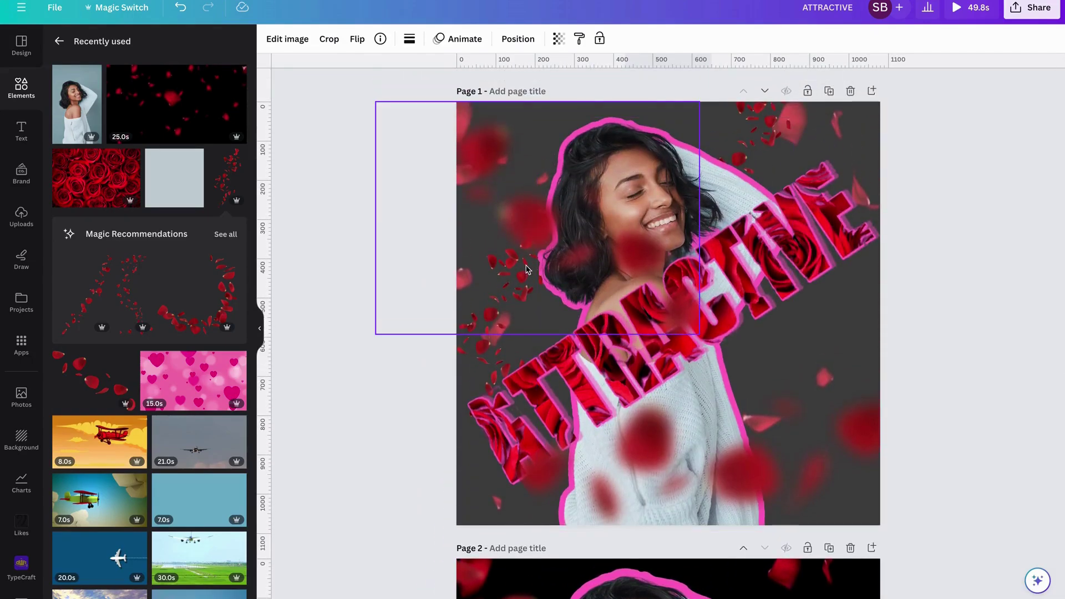
{"action": "scroll", "coordinate": [522, 299], "scroll_direction": "down", "scroll_amount": 7}
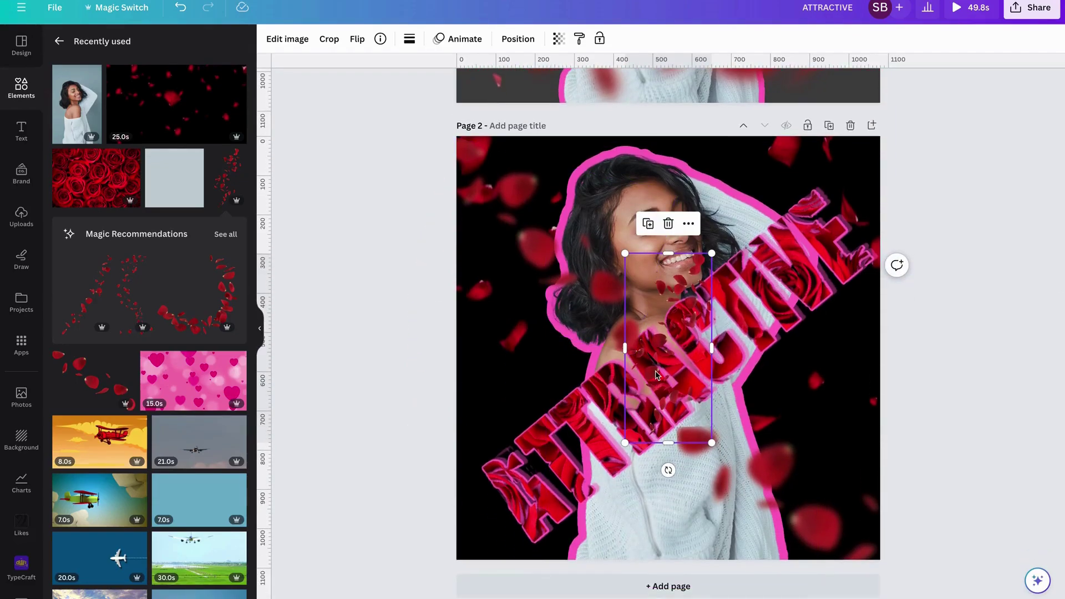
{"action": "left_click_drag", "start_coordinate": [656, 375], "coordinate": [750, 239]}
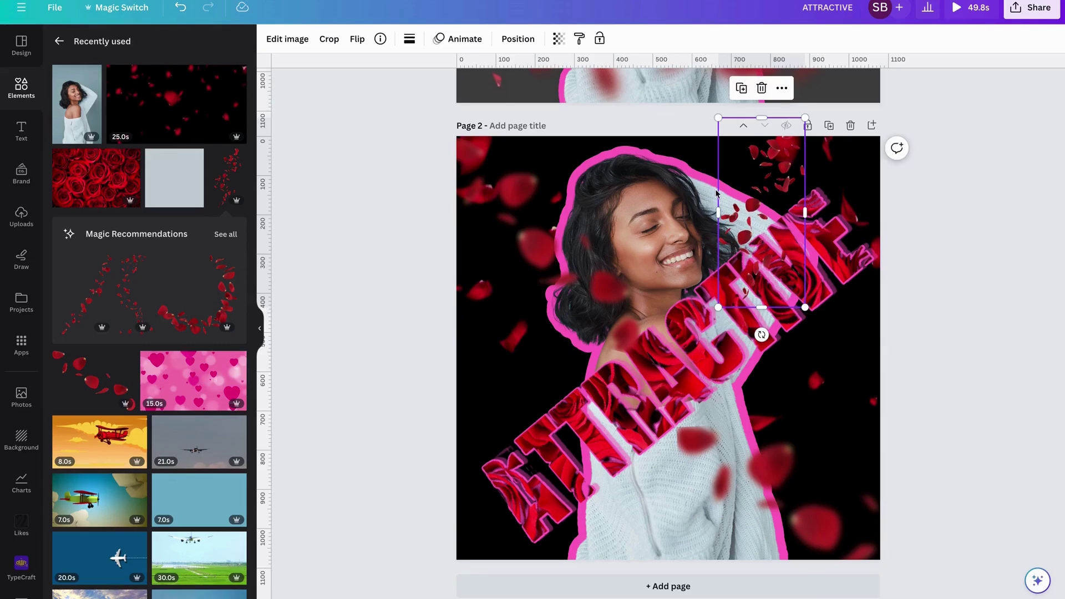
Move the falling rose flower graphic behind the woman in the layer order, just above the black petal background.
{"action": "right_click", "coordinate": [748, 184]}
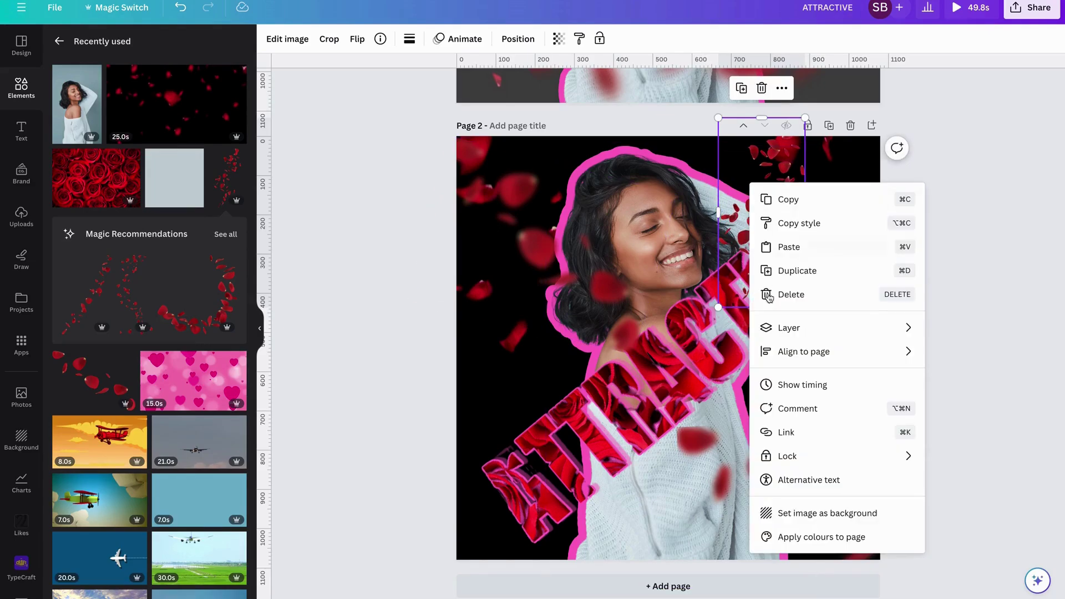
{"action": "mouse_move", "coordinate": [783, 332]}
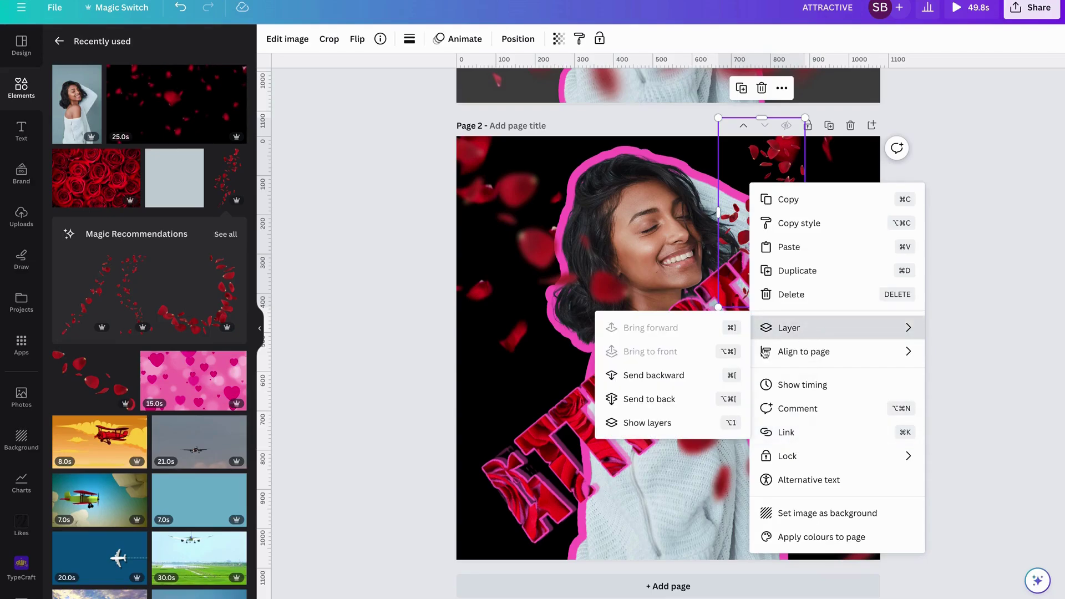
{"action": "left_click", "coordinate": [623, 421]}
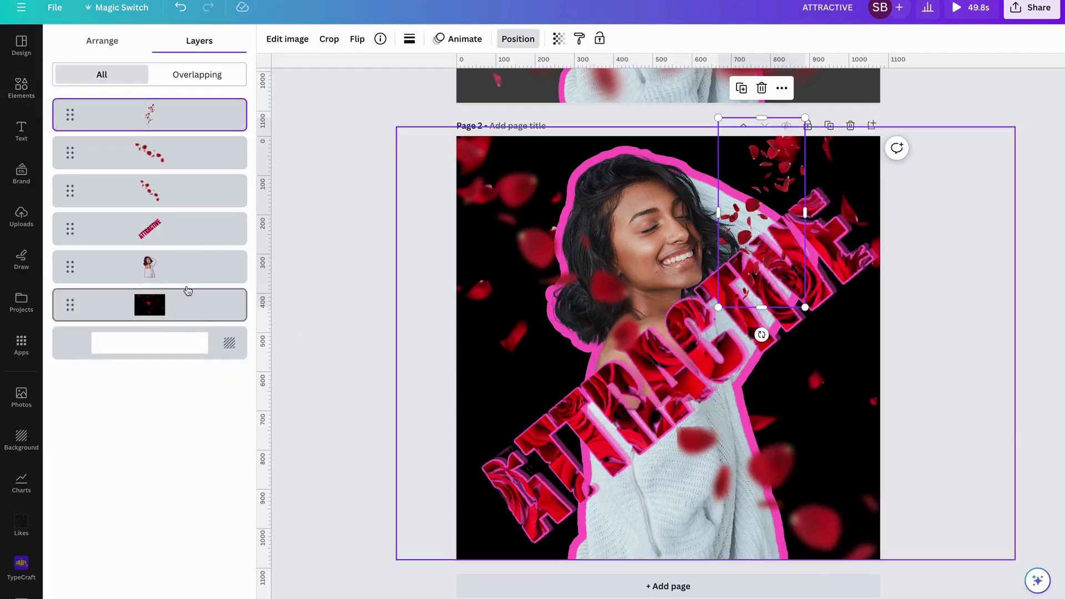
{"action": "left_click_drag", "start_coordinate": [175, 118], "coordinate": [186, 280]}
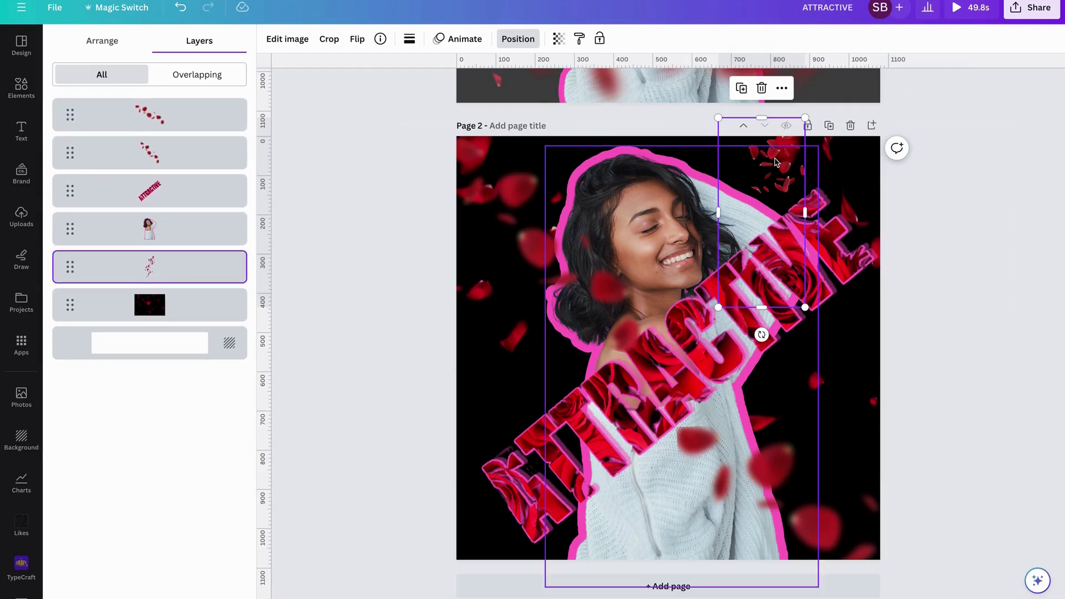
Place a duplicate of the falling rose flower graphic below the woman's hair at the page's left, layered between the ATTRACTIVE lettering and the woman.
{"action": "left_click", "coordinate": [743, 90]}
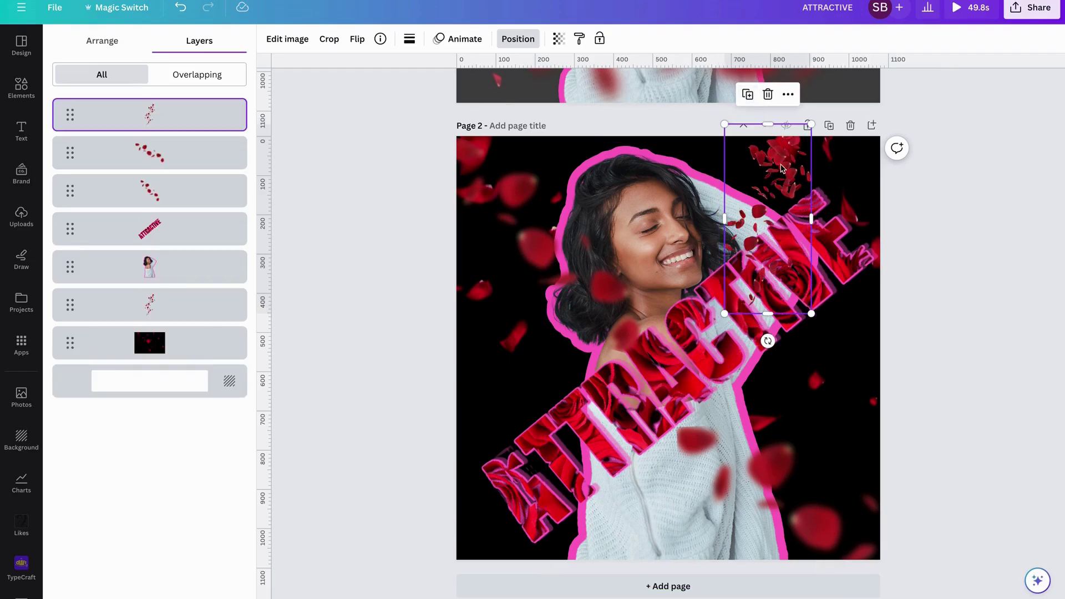
{"action": "left_click_drag", "start_coordinate": [785, 167], "coordinate": [558, 330]}
{"action": "scroll", "coordinate": [558, 336], "scroll_direction": "up", "scroll_amount": 2}
{"action": "scroll", "coordinate": [559, 336], "scroll_direction": "up", "scroll_amount": 5}
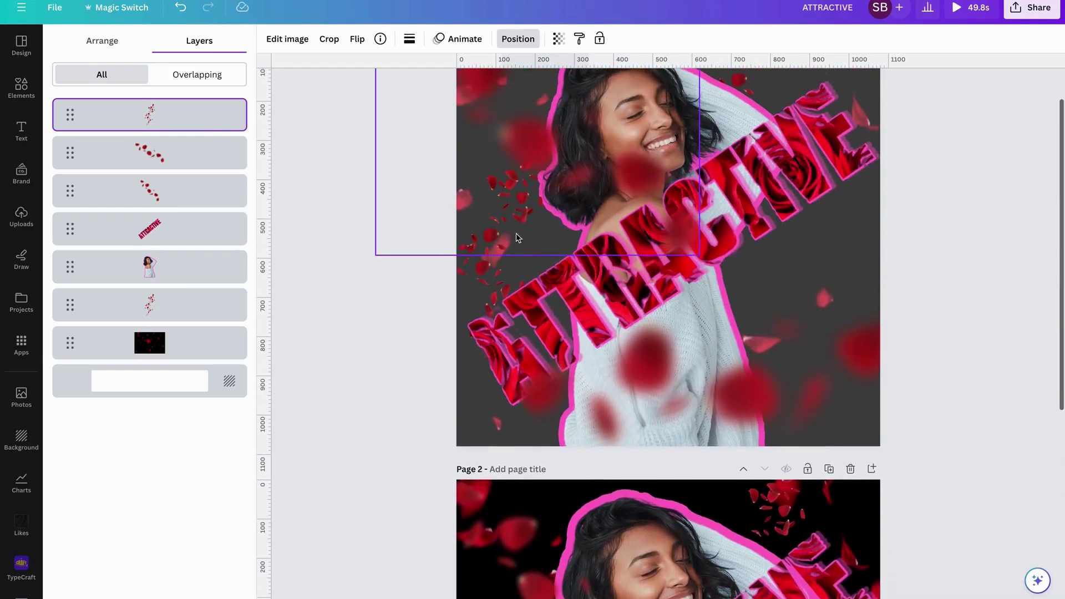
{"action": "scroll", "coordinate": [583, 325], "scroll_direction": "down", "scroll_amount": 6}
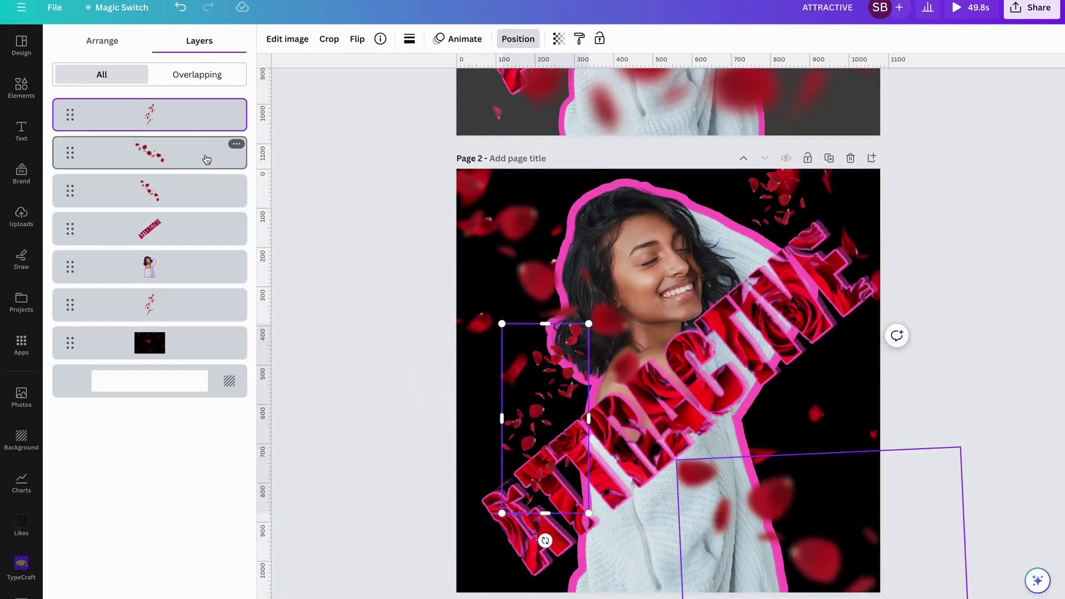
{"action": "left_click_drag", "start_coordinate": [185, 116], "coordinate": [191, 239]}
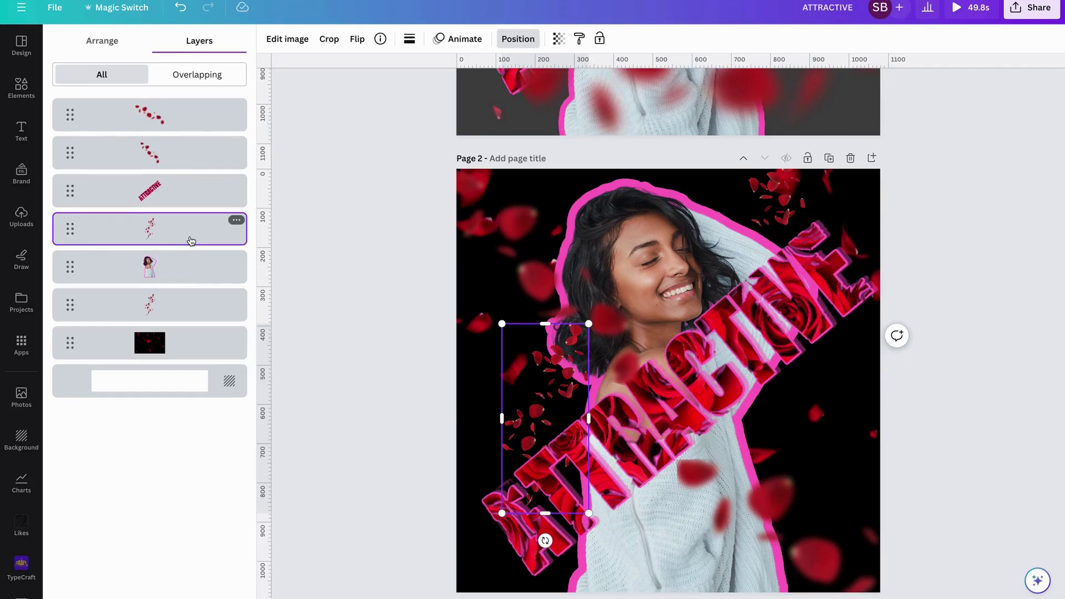
{"action": "scroll", "coordinate": [469, 156], "scroll_direction": "up", "scroll_amount": 4}
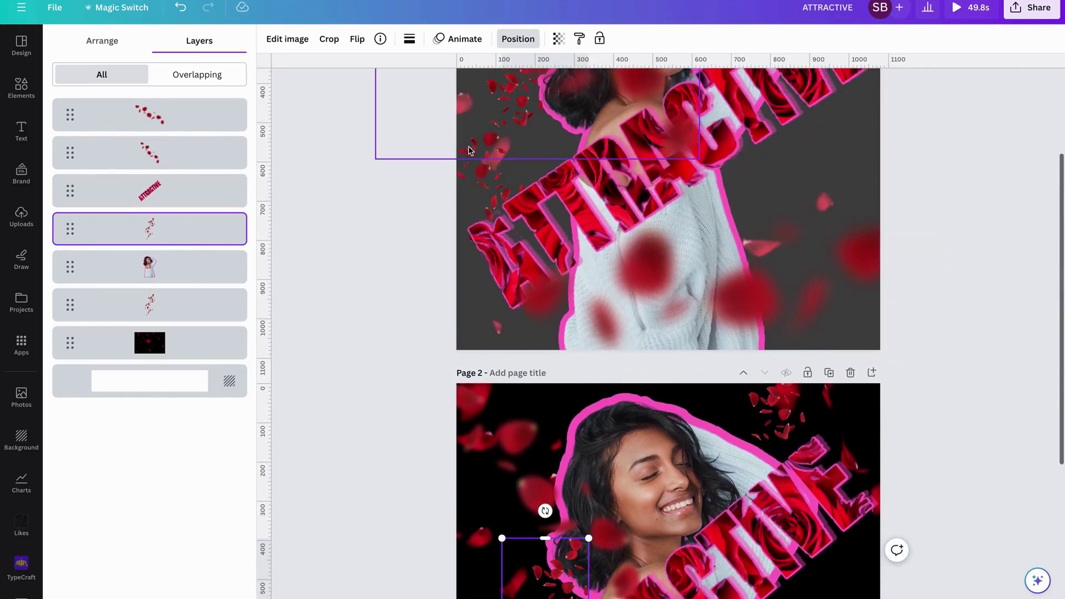
Shift the duplicated falling petals on page 2 slightly outward and down, closer to the page's left edge, using page 1 as reference.
{"action": "scroll", "coordinate": [486, 176], "scroll_direction": "up", "scroll_amount": 3}
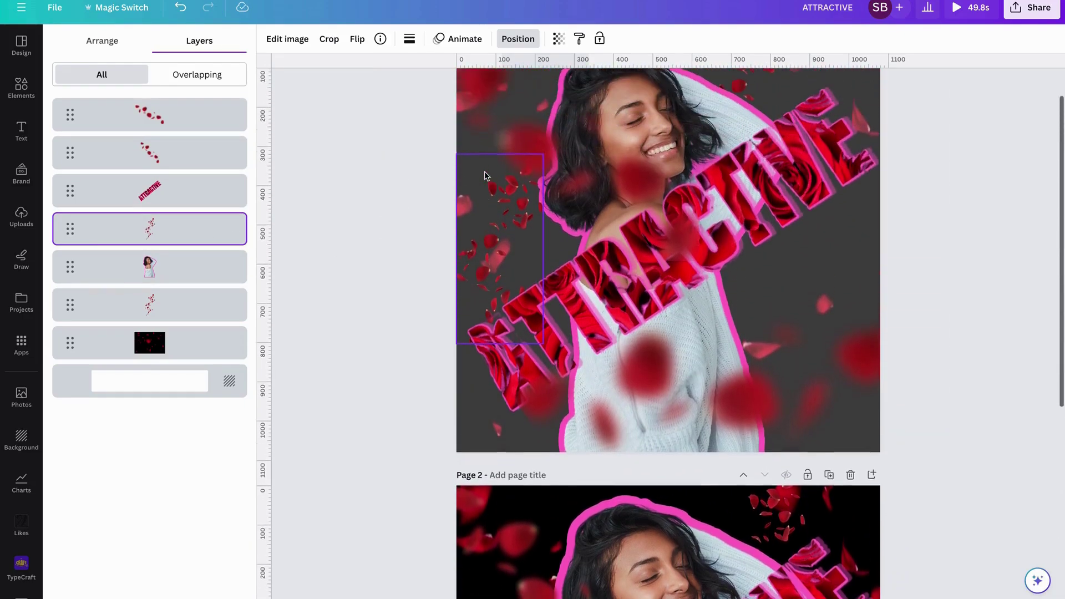
{"action": "scroll", "coordinate": [485, 176], "scroll_direction": "down", "scroll_amount": 2}
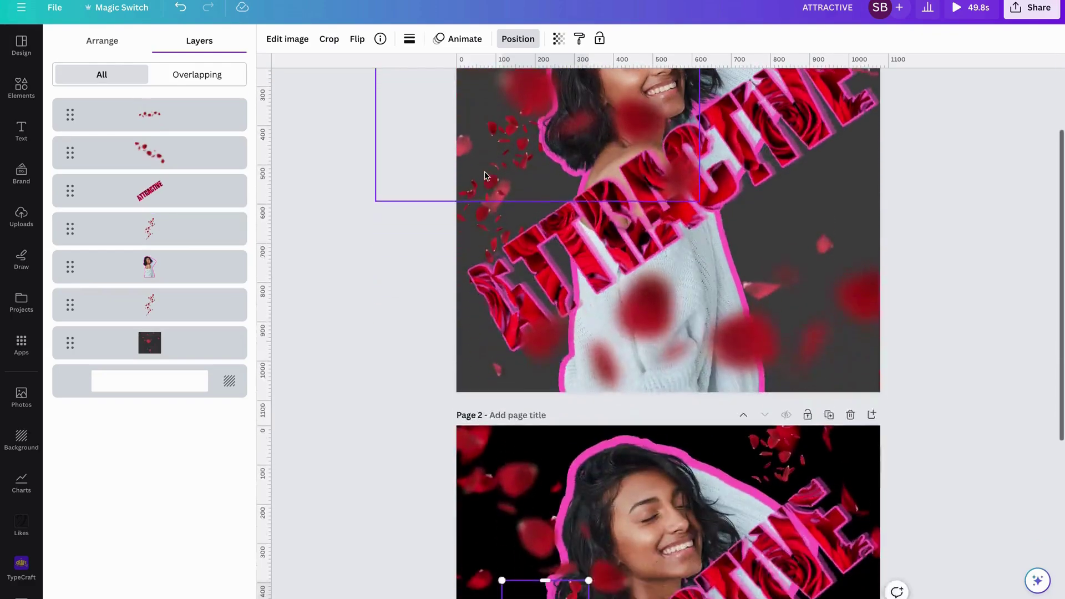
{"action": "scroll", "coordinate": [495, 231], "scroll_direction": "down", "scroll_amount": 5}
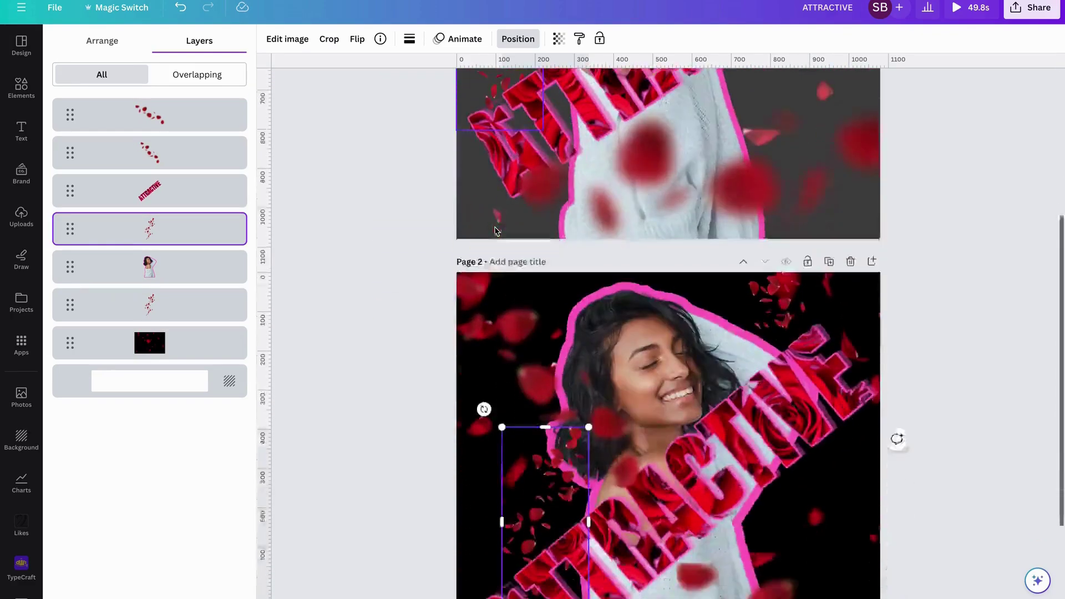
{"action": "left_click_drag", "start_coordinate": [540, 390], "coordinate": [506, 410]}
{"action": "key", "text": "Escape"}
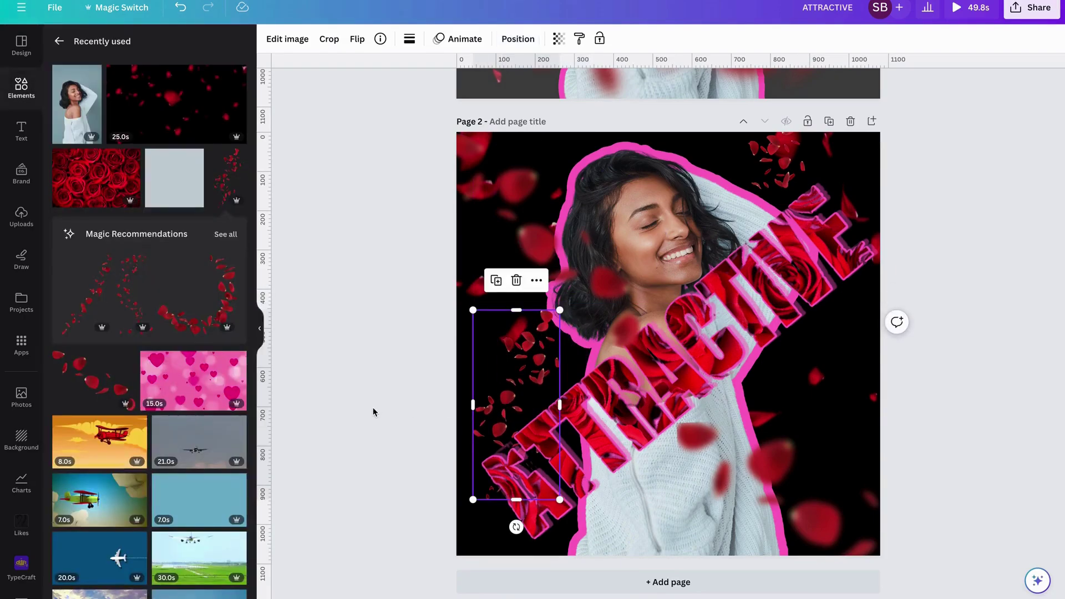
{"action": "key", "text": "Escape"}
Set the transparency of page 2's black falling-petals background video to 70, matching the grey backdrop of page 1.
{"action": "scroll", "coordinate": [373, 409], "scroll_direction": "up", "scroll_amount": 8}
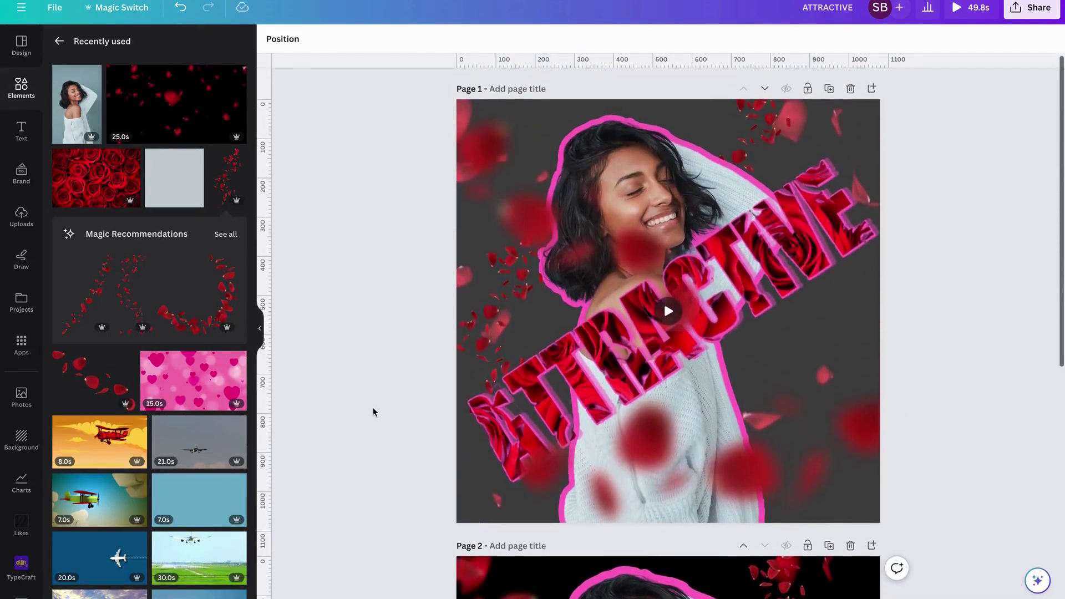
{"action": "scroll", "coordinate": [373, 411], "scroll_direction": "down", "scroll_amount": 1}
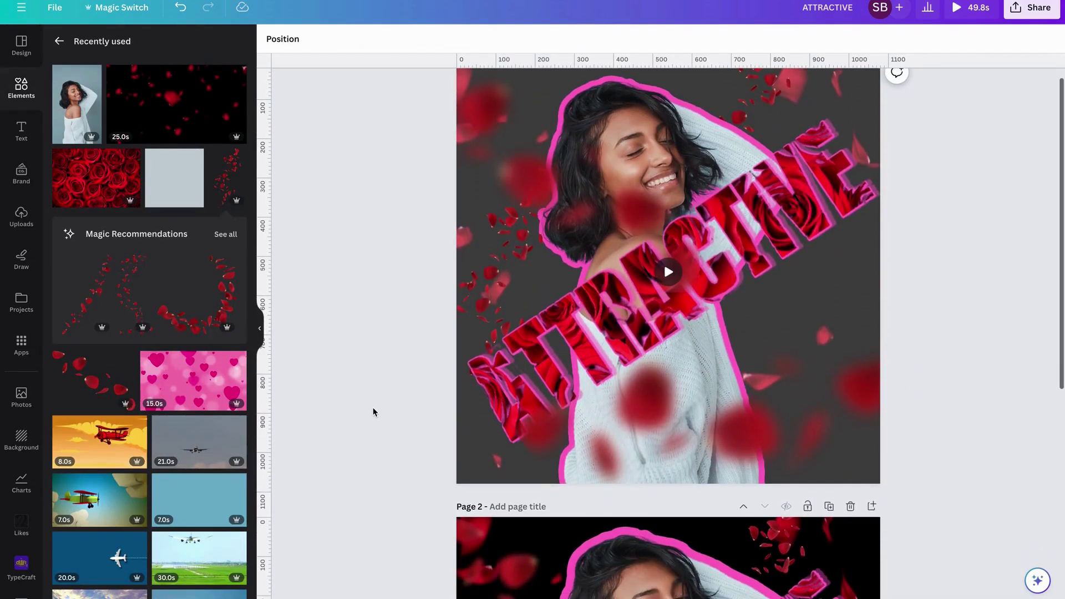
{"action": "scroll", "coordinate": [373, 411], "scroll_direction": "down", "scroll_amount": 8}
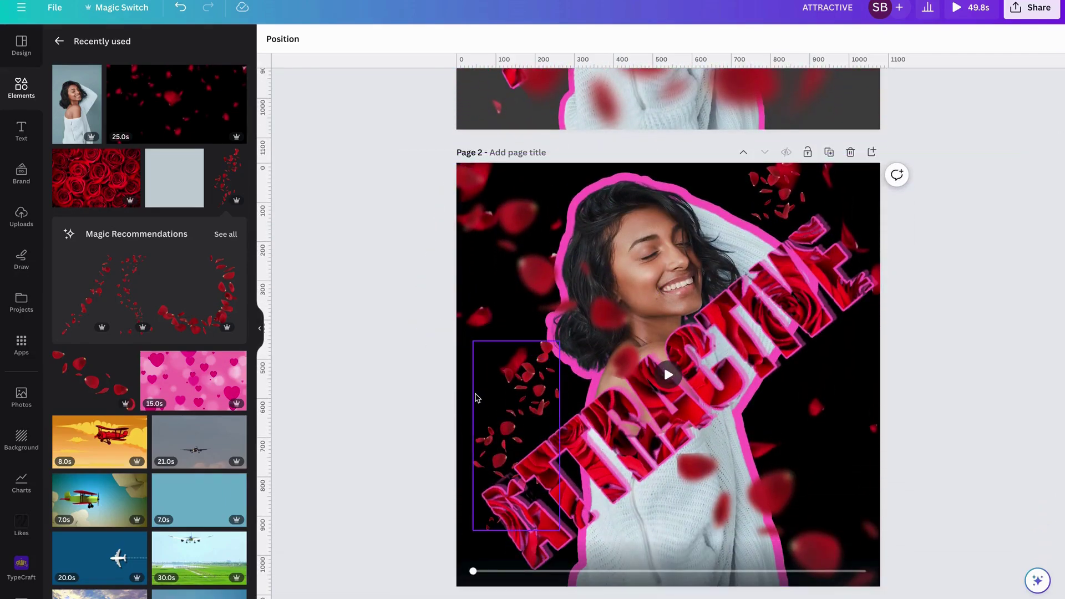
{"action": "right_click", "coordinate": [476, 398]}
{"action": "mouse_move", "coordinate": [554, 401]}
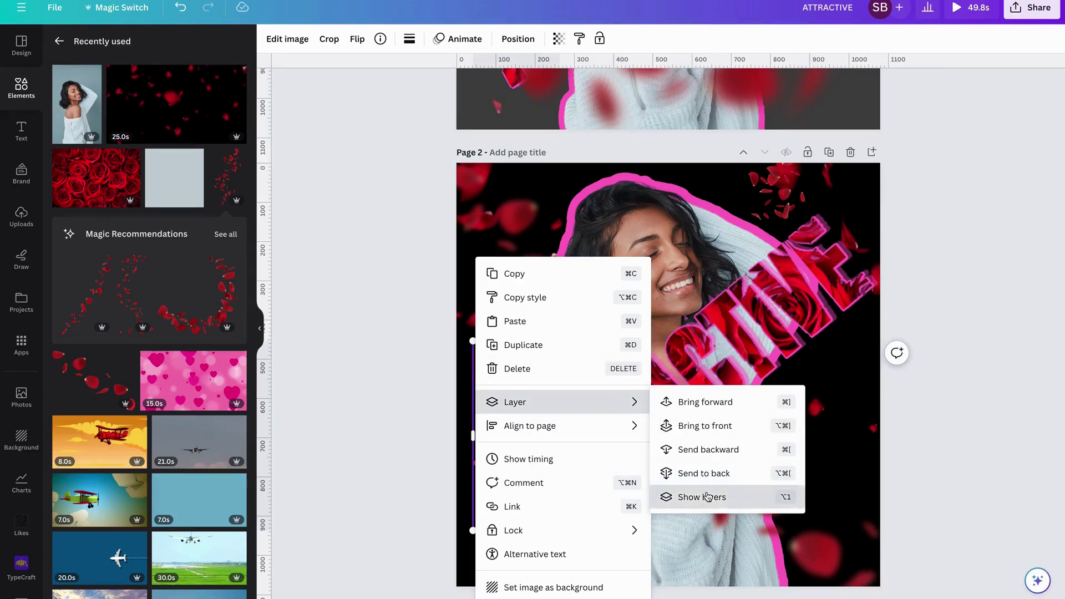
{"action": "left_click", "coordinate": [704, 497]}
{"action": "left_click", "coordinate": [201, 345]}
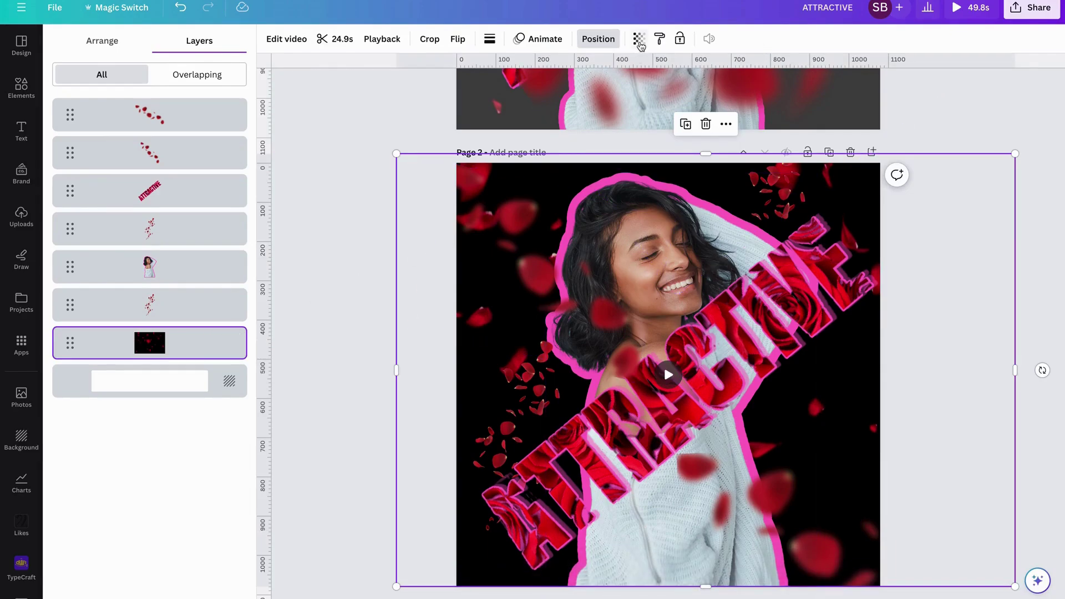
{"action": "left_click", "coordinate": [639, 44]}
{"action": "left_click_drag", "start_coordinate": [641, 88], "coordinate": [605, 87]}
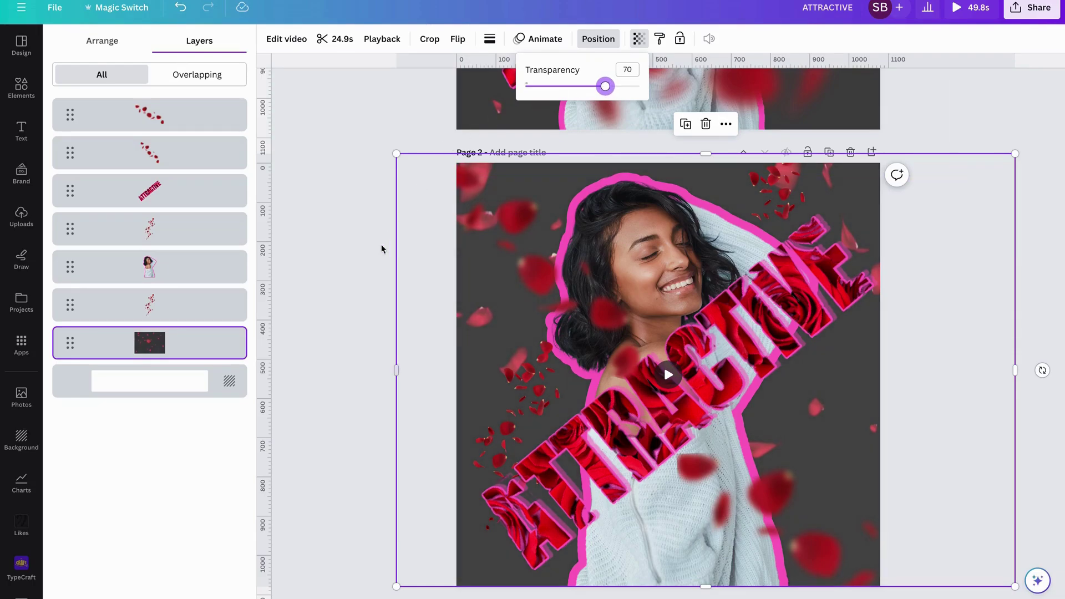
{"action": "key", "text": "Escape"}
{"action": "key", "text": "Escape"}
{"action": "key", "text": "Escape"}
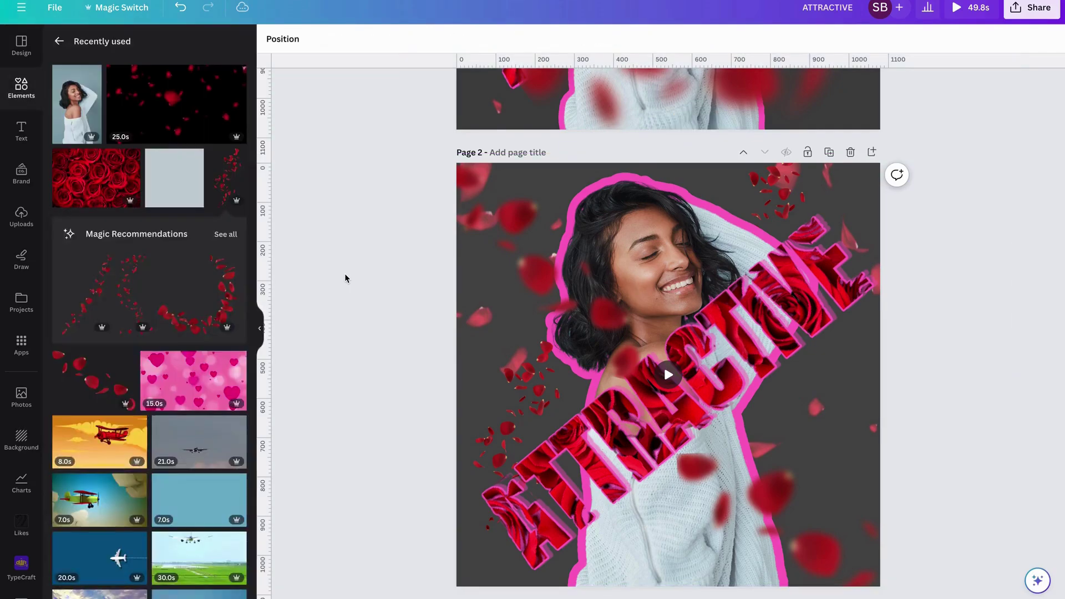
{"action": "scroll", "coordinate": [345, 278], "scroll_direction": "down", "scroll_amount": 1}
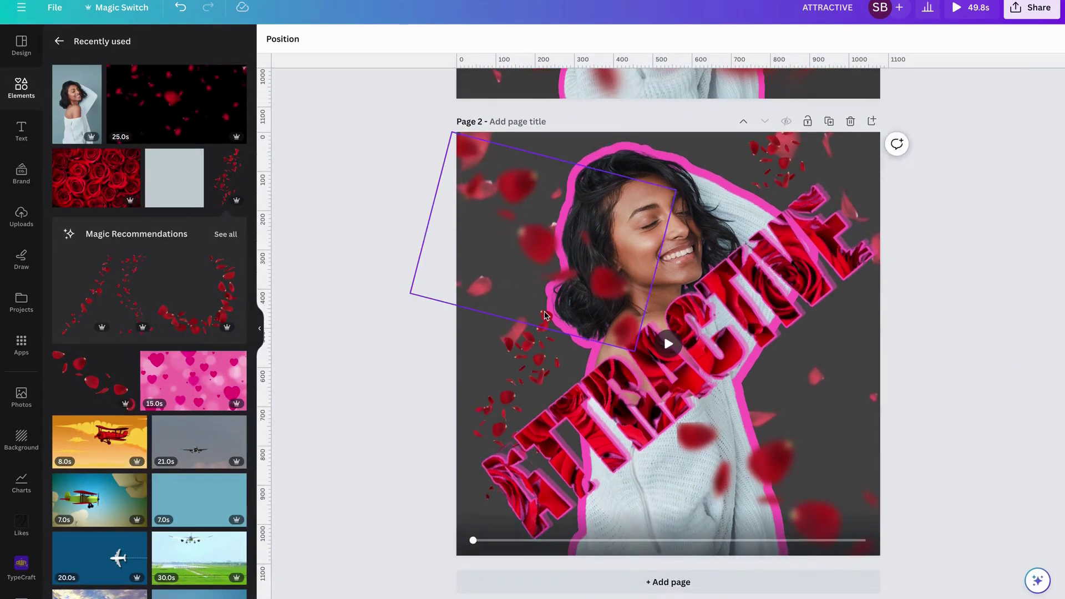